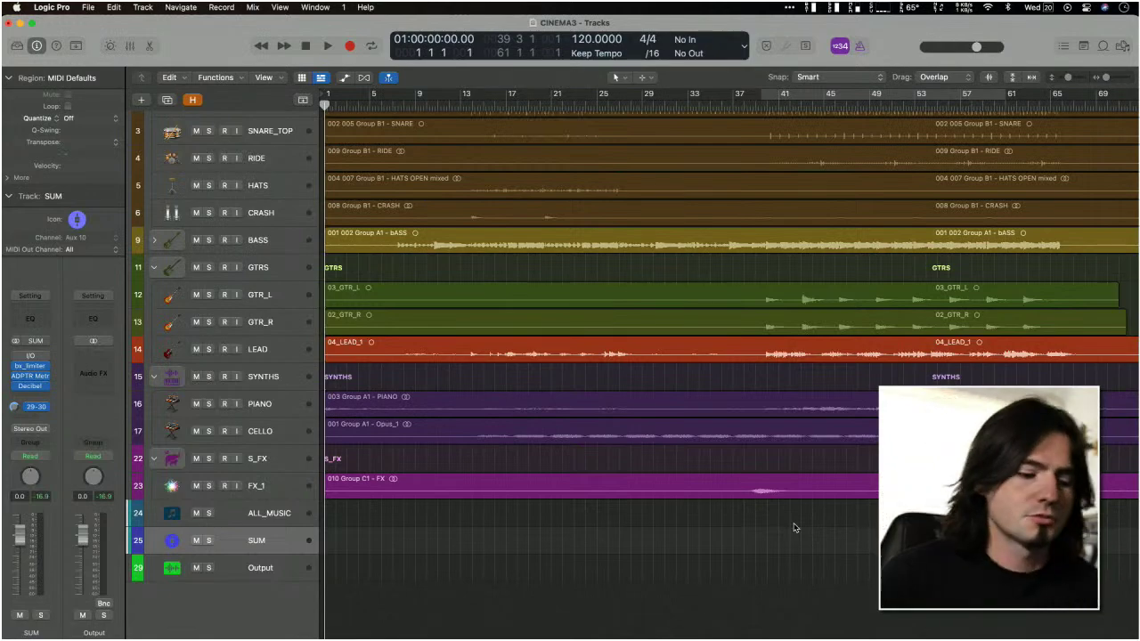
Step: Select the SUM track and open the ADPTR MetricAB plug-in on its channel strip
{"action": "scroll", "coordinate": [794, 527], "scroll_direction": "up", "scroll_amount": 3}
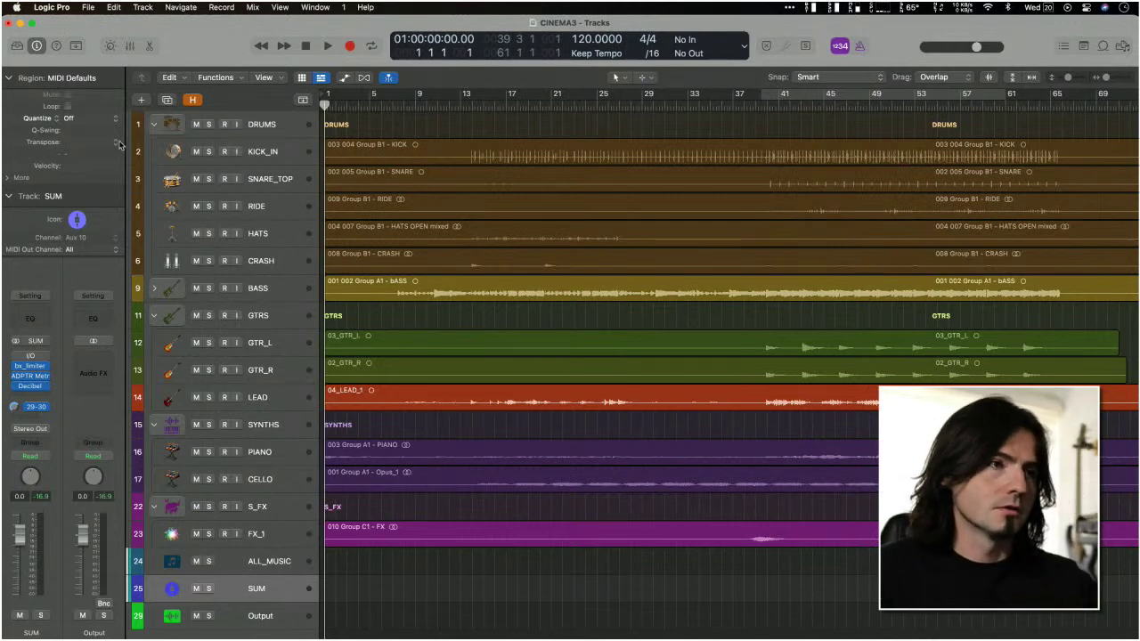
{"action": "scroll", "coordinate": [257, 578], "scroll_direction": "down", "scroll_amount": 1}
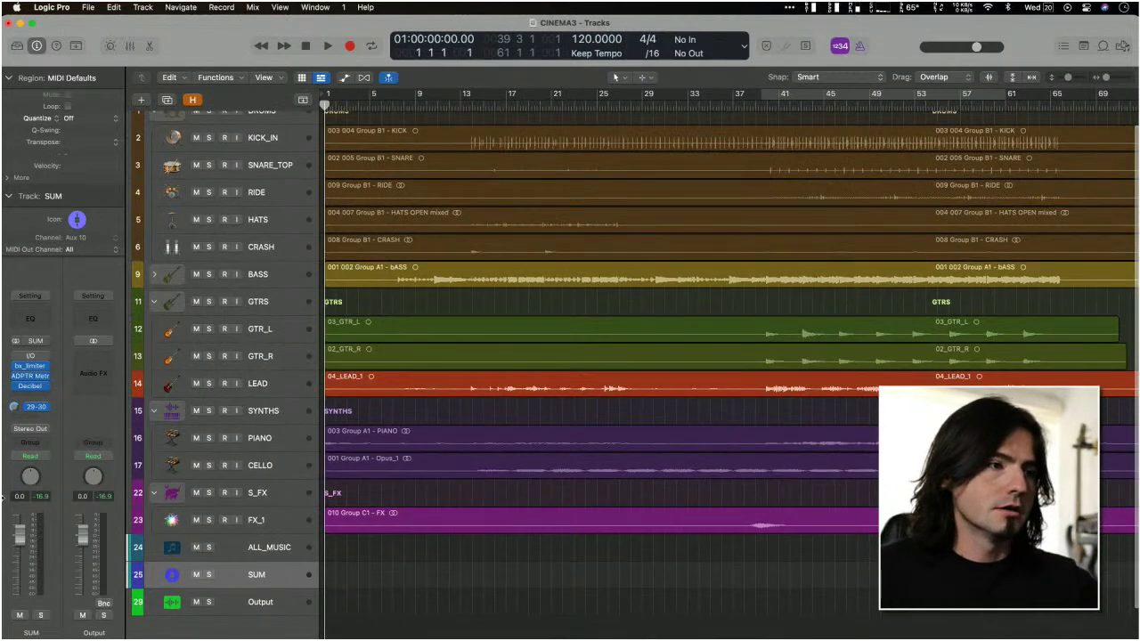
{"action": "left_click", "coordinate": [271, 610]}
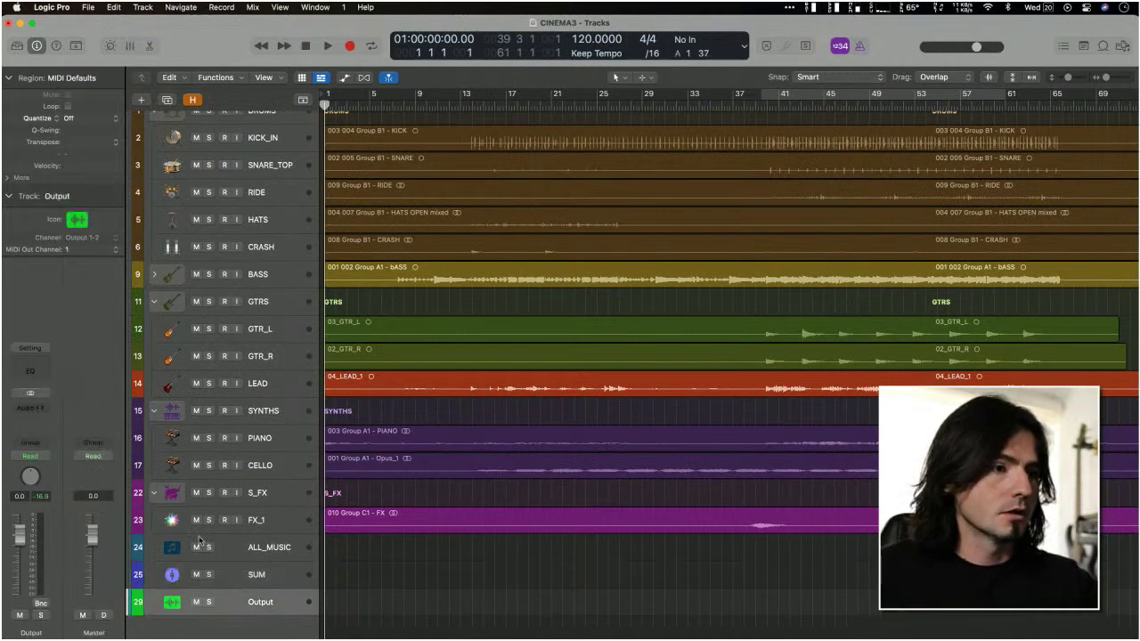
{"action": "left_click", "coordinate": [244, 579]}
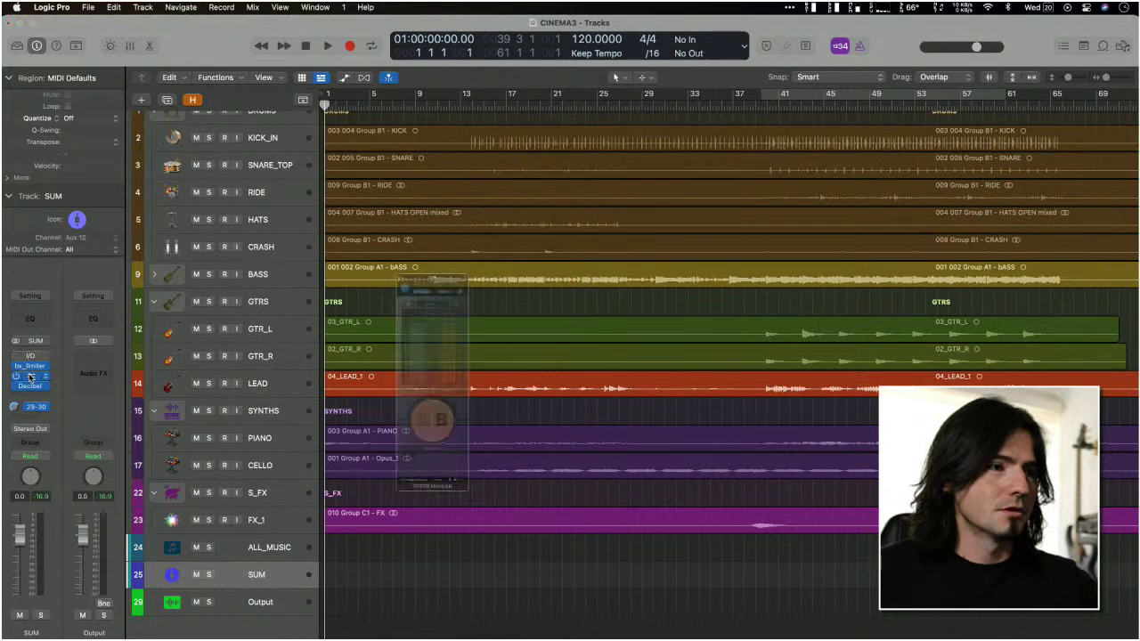
{"action": "left_click", "coordinate": [29, 375]}
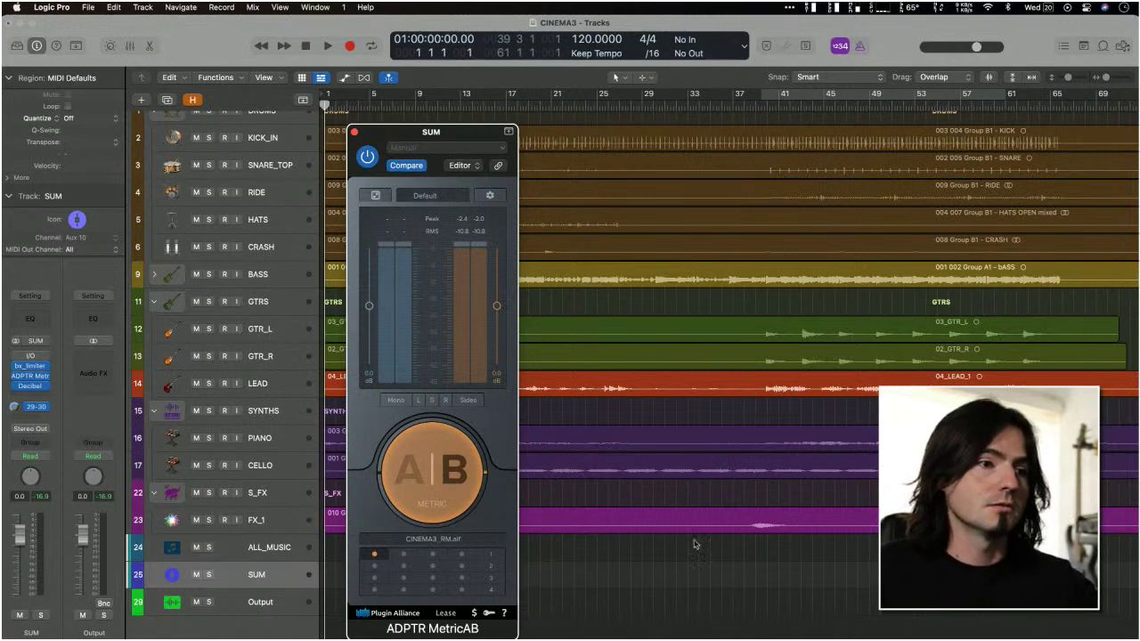
Step: Switch MetricAB back and forth between sources A and B, finish on B, and close the plug-in window
{"action": "left_click", "coordinate": [435, 487]}
{"action": "left_click", "coordinate": [436, 487]}
{"action": "left_click", "coordinate": [434, 485]}
{"action": "left_click", "coordinate": [434, 484]}
{"action": "left_click", "coordinate": [434, 483]}
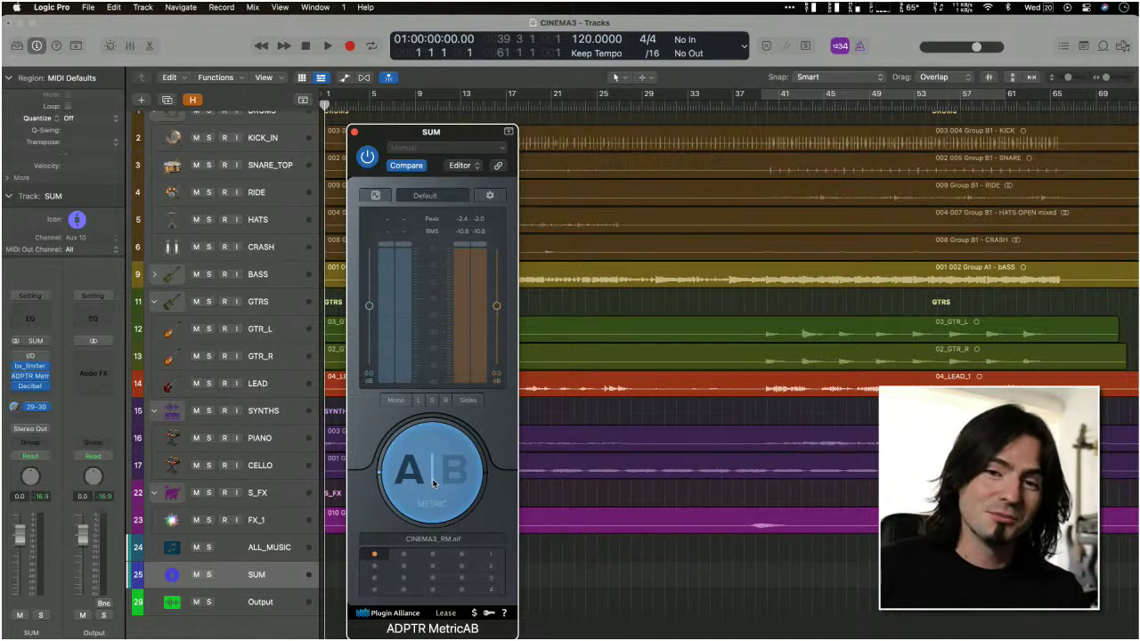
{"action": "left_click", "coordinate": [433, 484]}
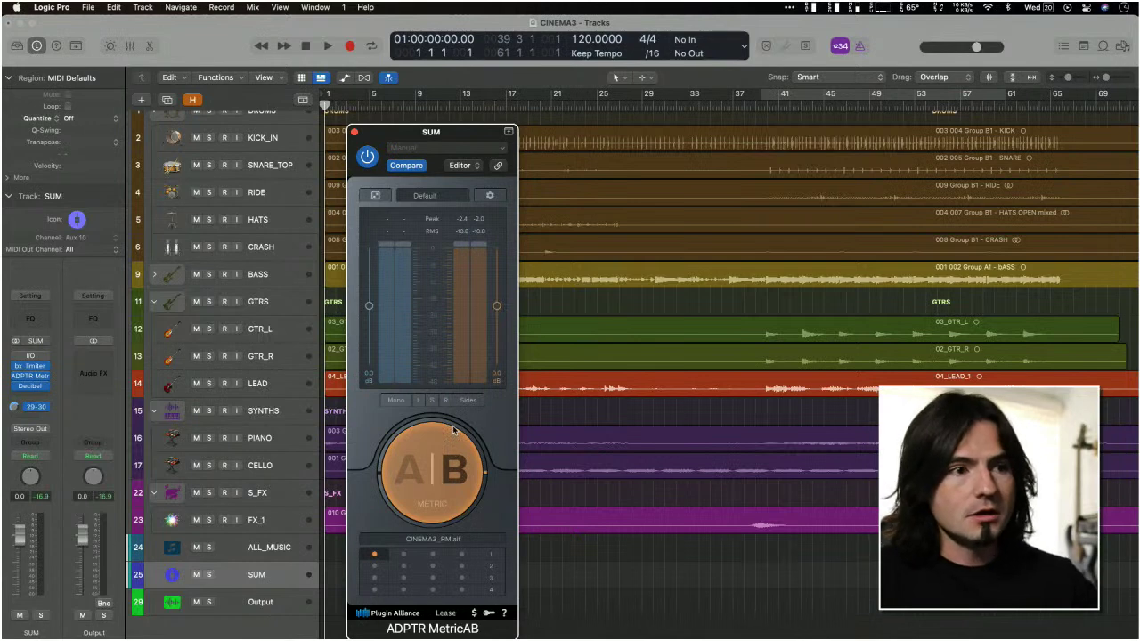
{"action": "key", "text": "super+w"}
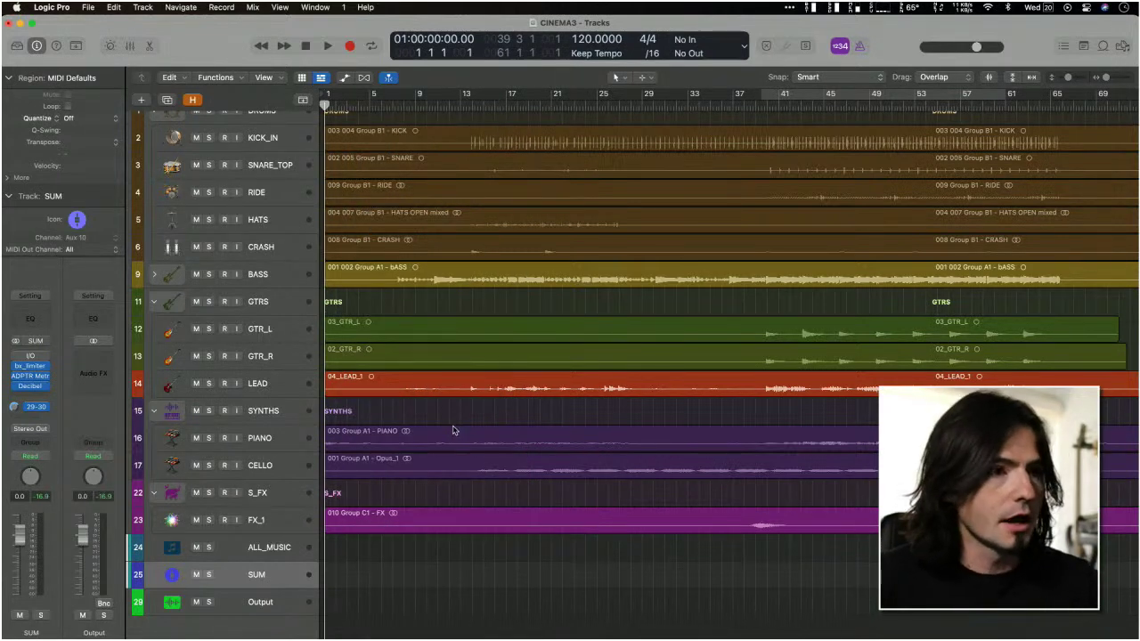
Step: Take the project out of full screen, open the Mixer in its own enlarged window, and show the channels from DRUMS onward
{"action": "key", "text": "ctrl+super+f"}
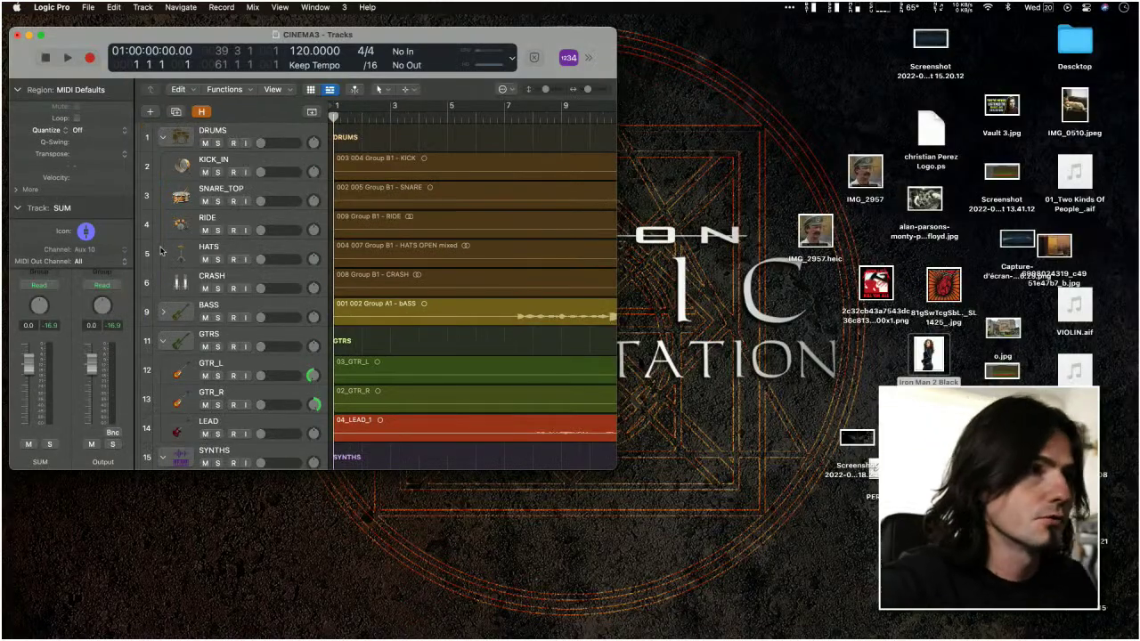
{"action": "key", "text": "b"}
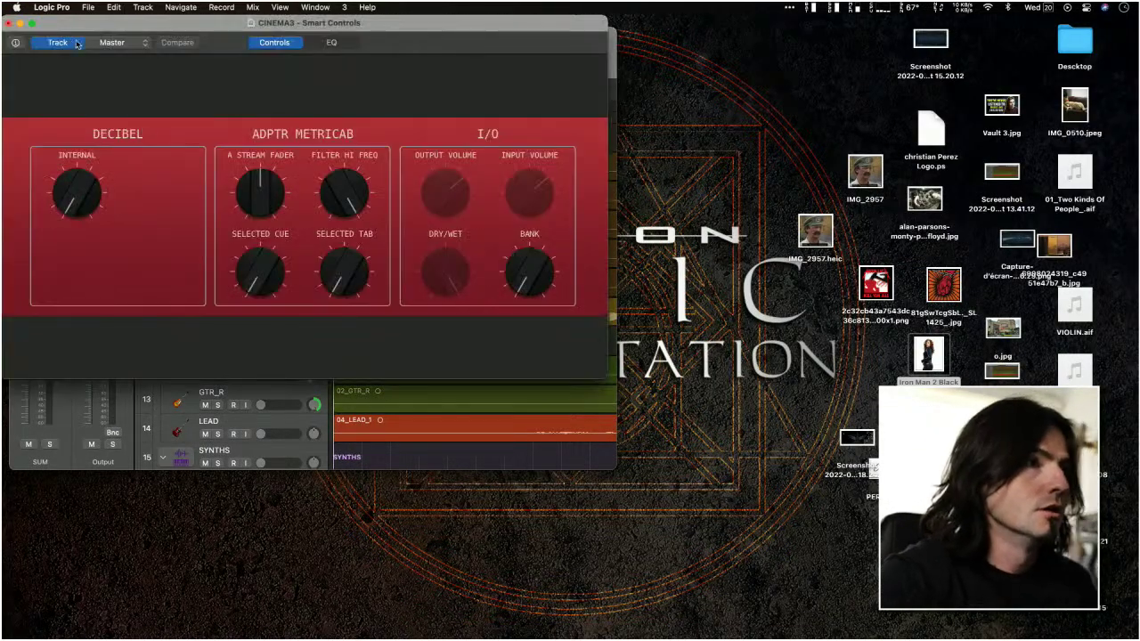
{"action": "left_click", "coordinate": [8, 23]}
{"action": "key", "text": "x"}
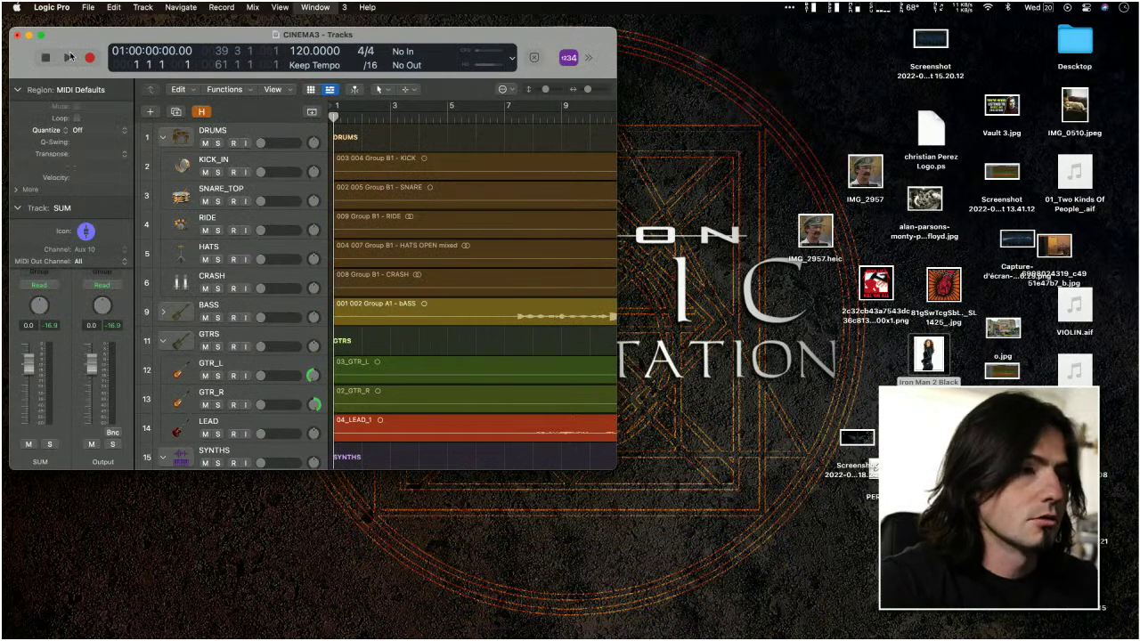
{"action": "left_click", "coordinate": [31, 24]}
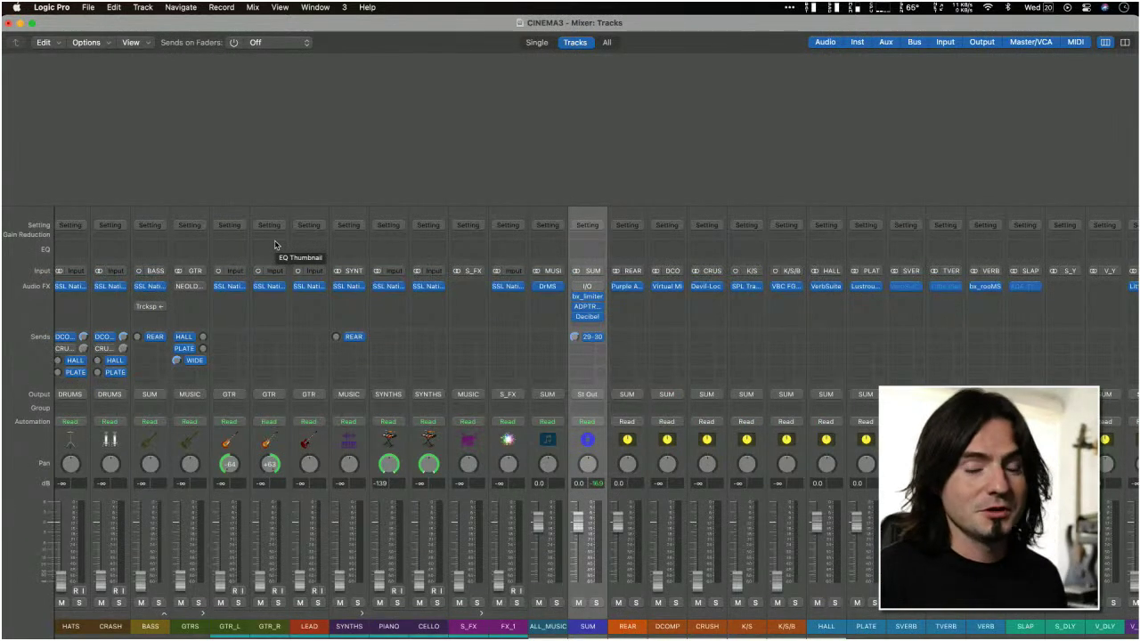
{"action": "scroll", "coordinate": [324, 292], "scroll_direction": "left", "scroll_amount": 5}
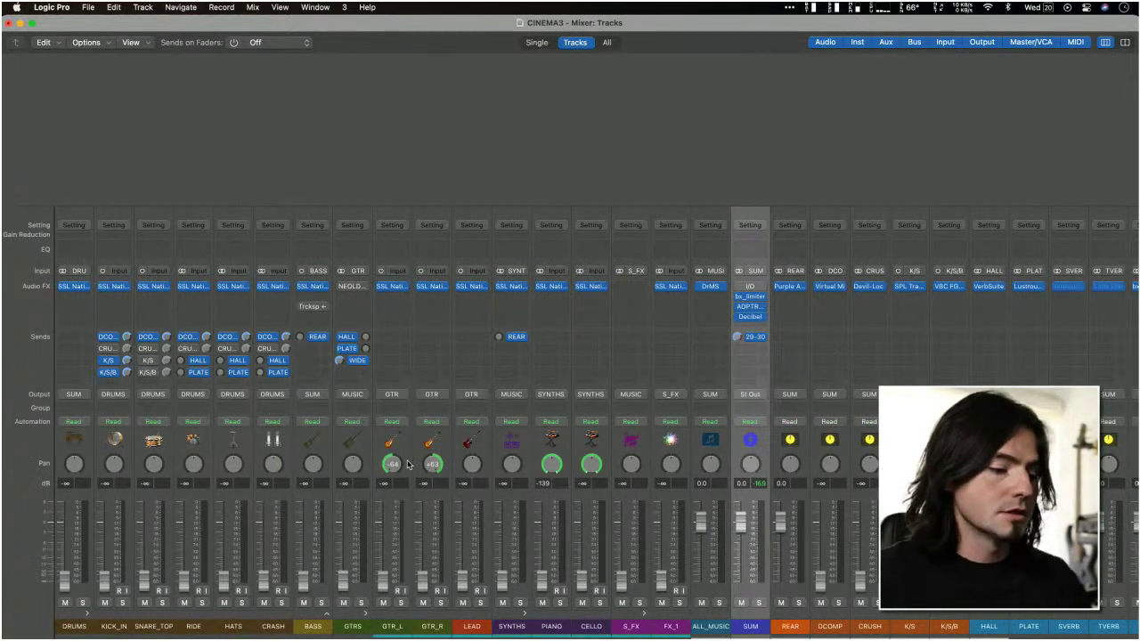
Step: Find and launch the Pro Mouse utility to highlight the pointer
{"action": "key", "text": "super+space"}
{"action": "type", "text": "mouse"}
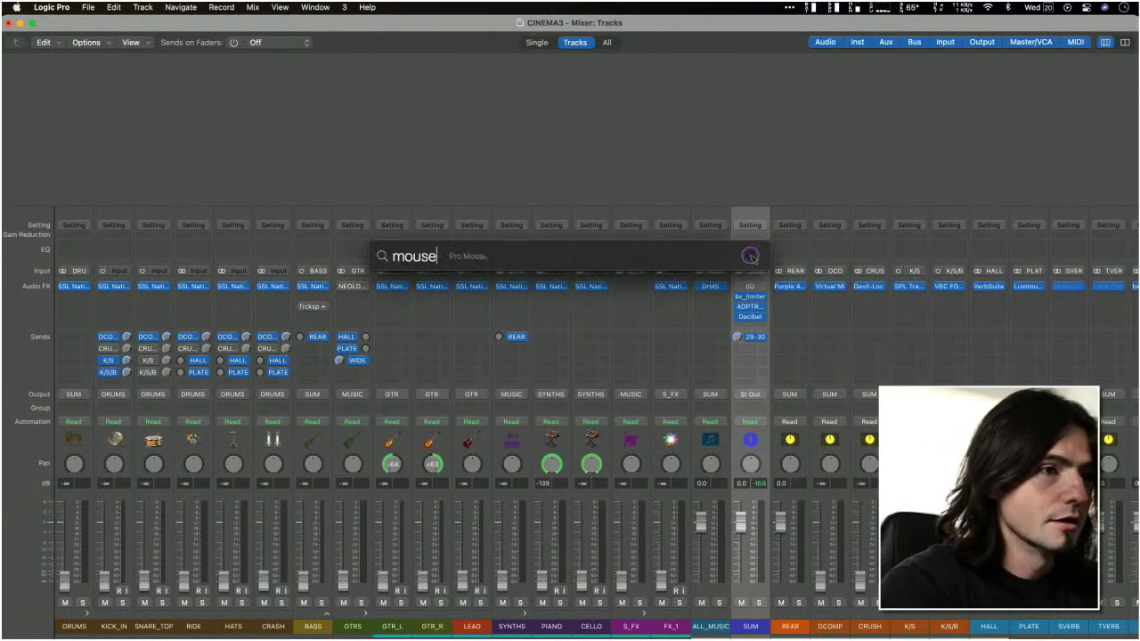
{"action": "key", "text": "Return"}
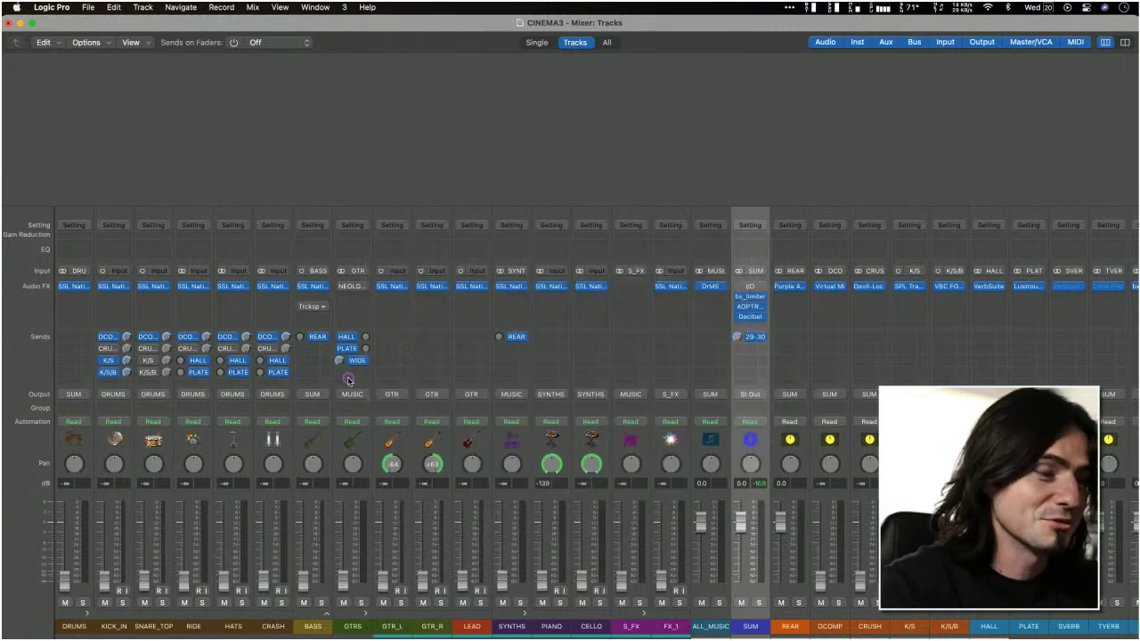
{"action": "mouse_move", "coordinate": [286, 635]}
{"action": "left_mouse_down"}
{"action": "mouse_move", "coordinate": [4, 525]}
{"action": "mouse_move", "coordinate": [494, 305]}
{"action": "mouse_move", "coordinate": [619, 438]}
{"action": "mouse_move", "coordinate": [662, 590]}
{"action": "mouse_move", "coordinate": [570, 638]}
{"action": "mouse_move", "coordinate": [298, 634]}
{"action": "left_mouse_up"}
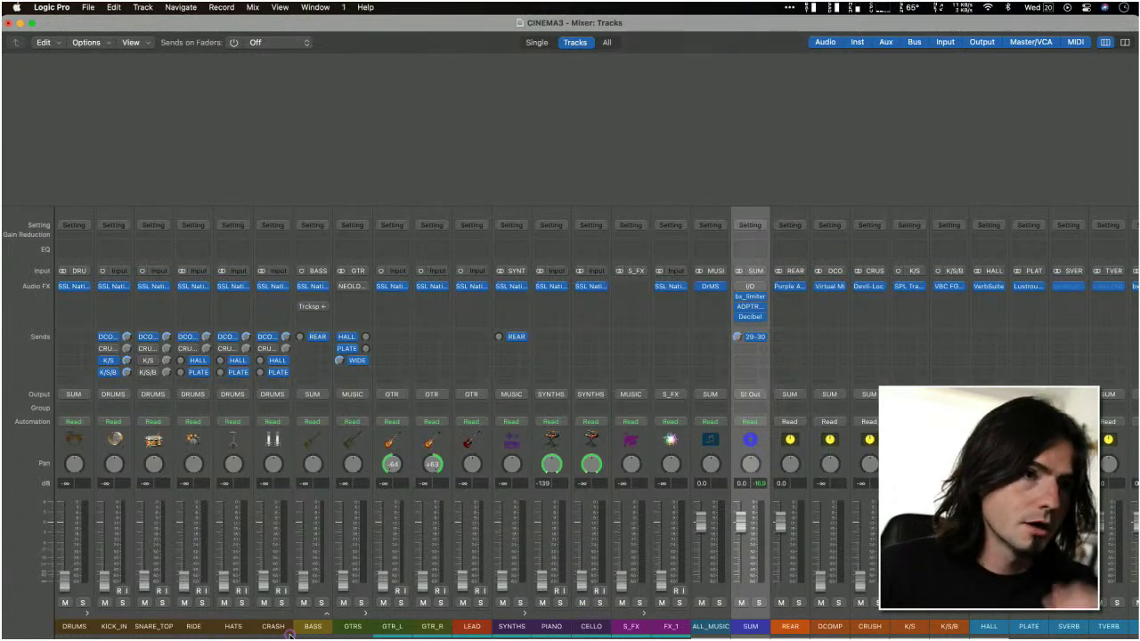
Step: Back in the Tracks window, open MetricAB on the SUM track, start playback of the reference, and close the plug-in
{"action": "key", "text": "super+1"}
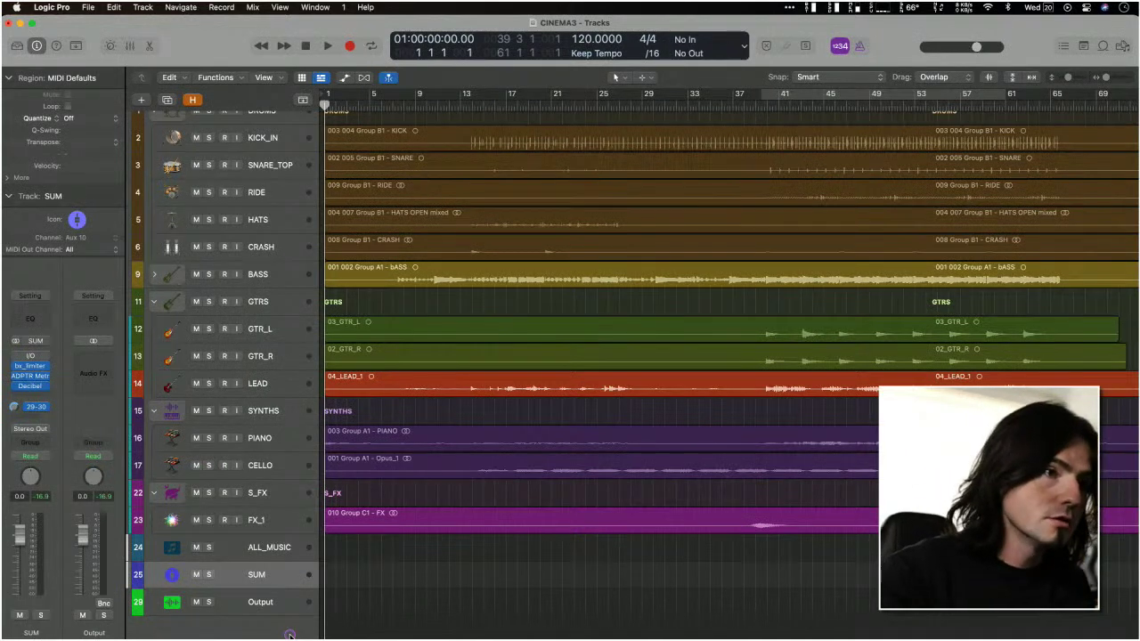
{"action": "left_click", "coordinate": [30, 375]}
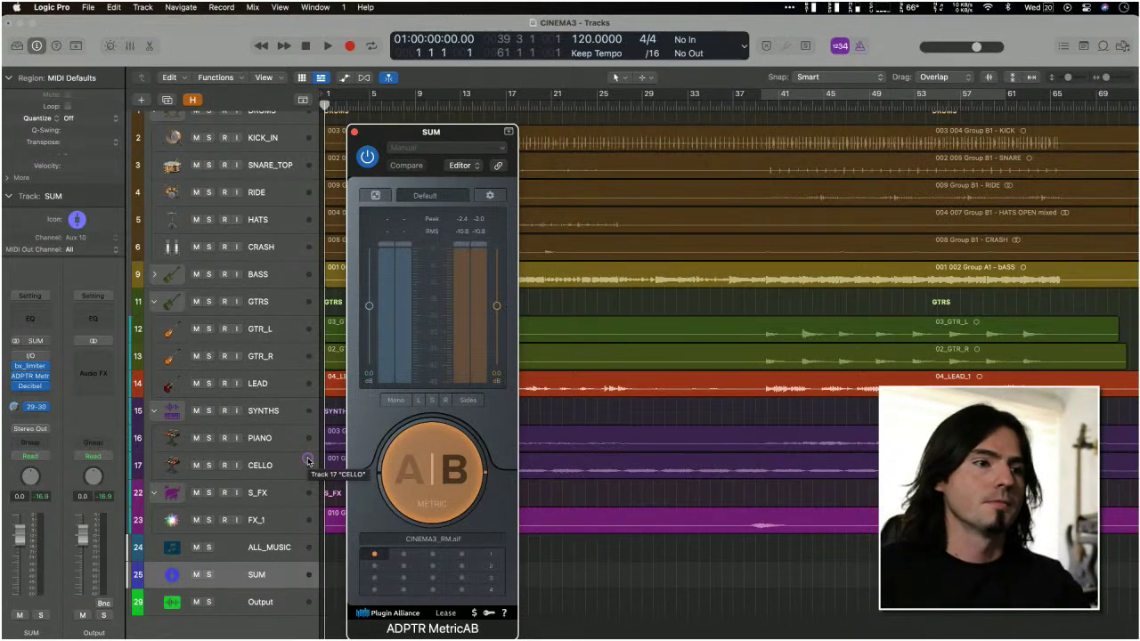
{"action": "key", "text": "space"}
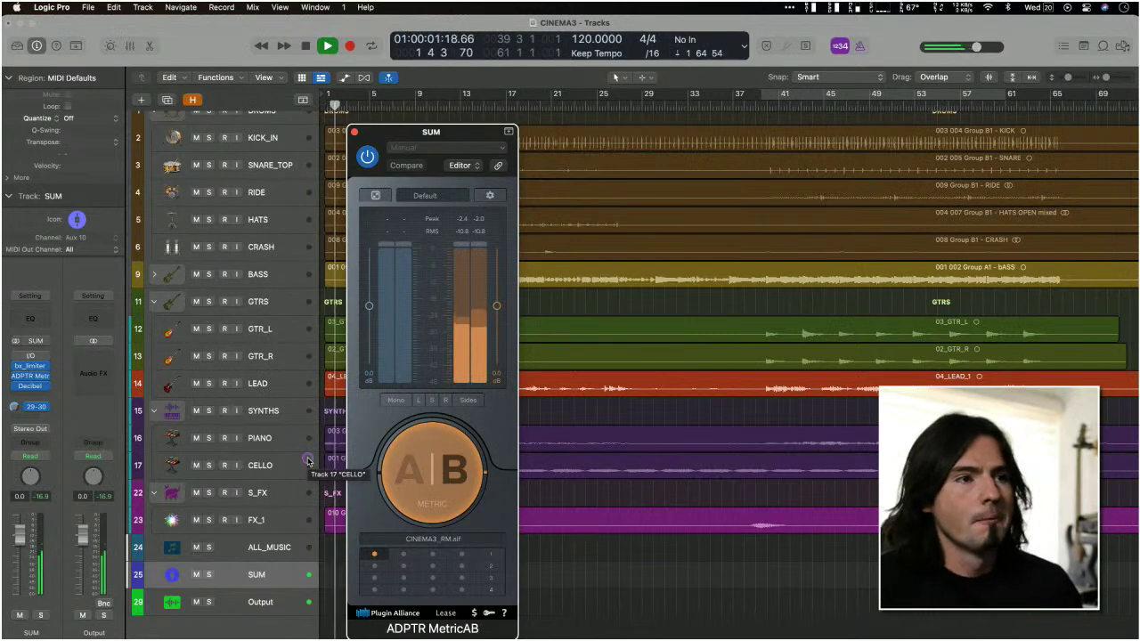
{"action": "key", "text": "super+w"}
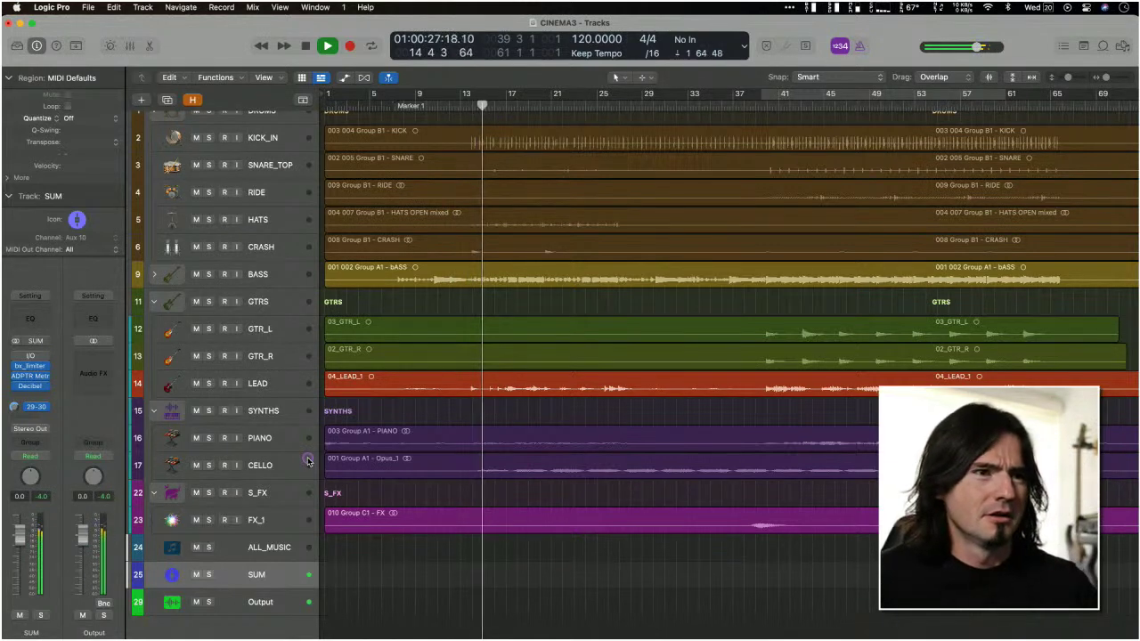
Step: Create markers at the section changes during playback, at bars 15, 27, 40 and 66
{"action": "key", "text": "alt+apostrophe"}
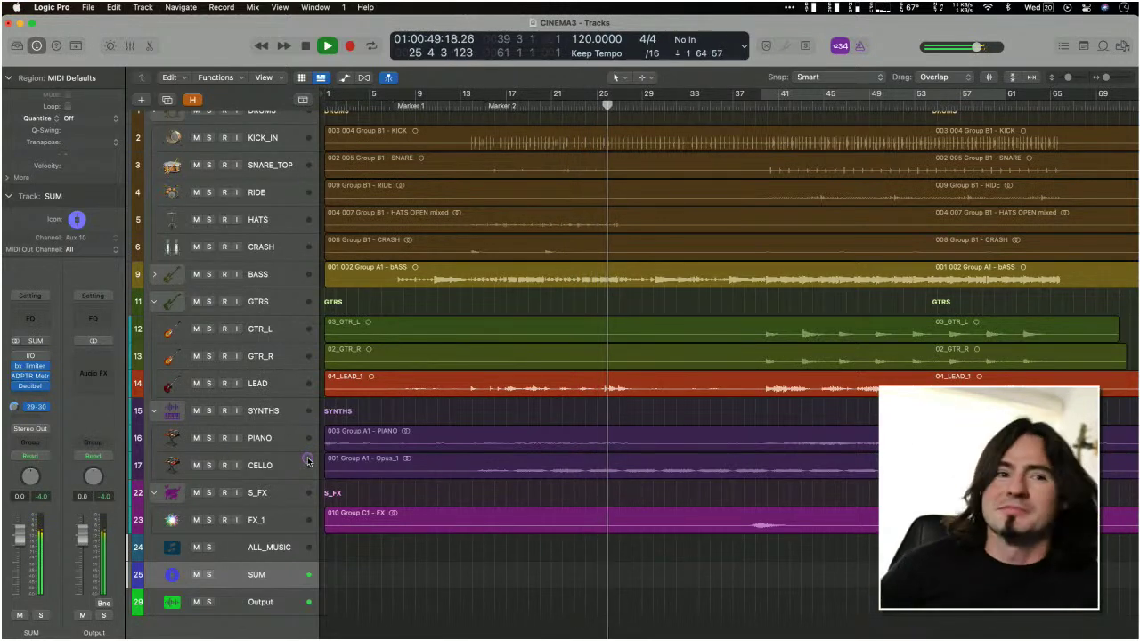
{"action": "key", "text": "alt+apostrophe"}
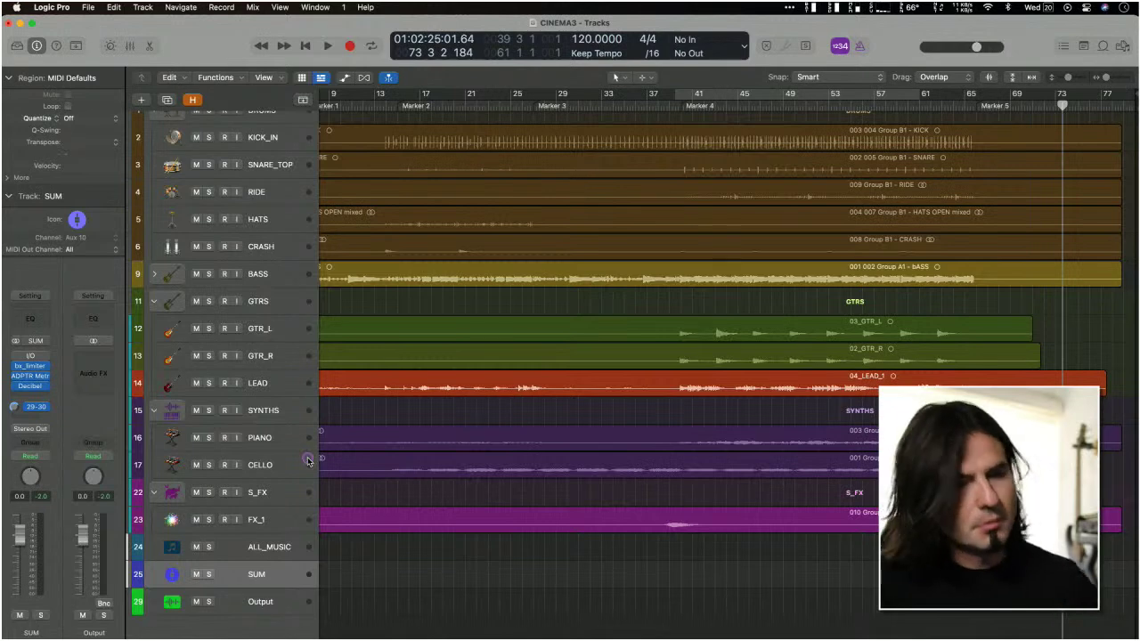
Step: Jump backward and forward between the song's markers, finishing with the playhead at Marker 2
{"action": "key", "text": "alt+comma"}
{"action": "key", "text": "alt+comma"}
{"action": "key", "text": "alt+comma"}
{"action": "key", "text": "alt+comma"}
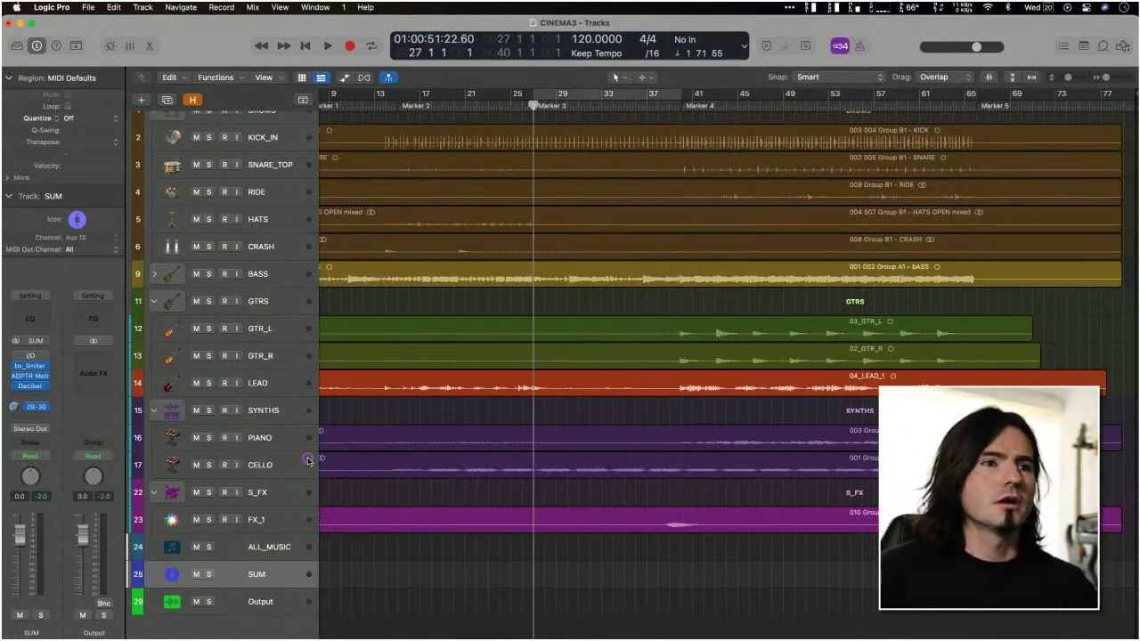
{"action": "key", "text": "alt+comma"}
{"action": "key", "text": "alt+period"}
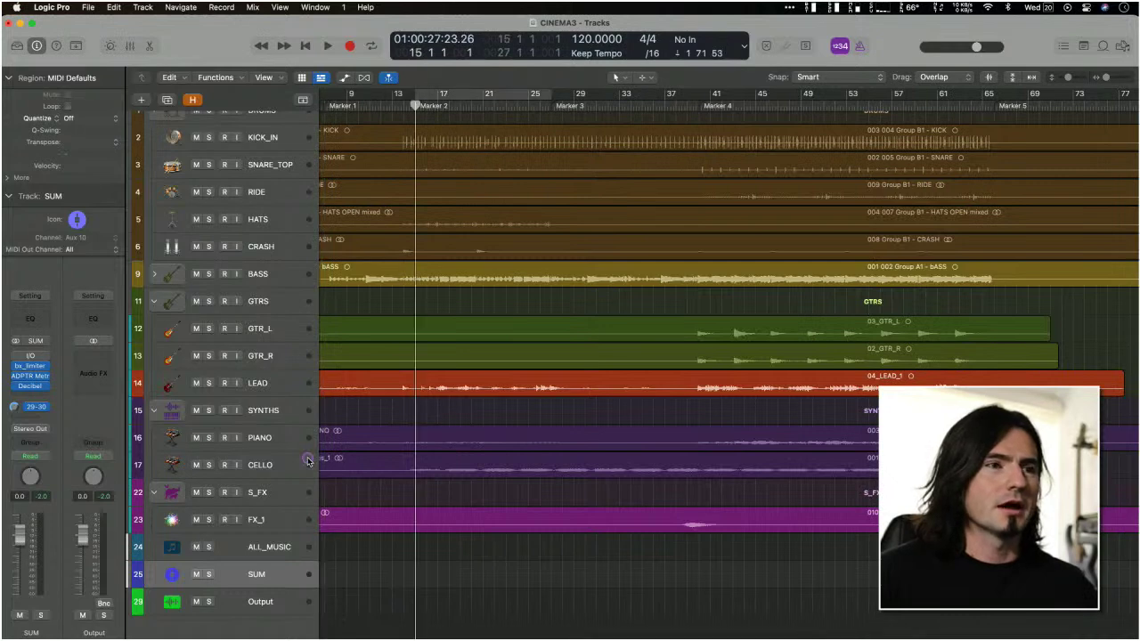
{"action": "key", "text": "alt+period"}
{"action": "key", "text": "alt+comma"}
{"action": "key", "text": "alt+comma"}
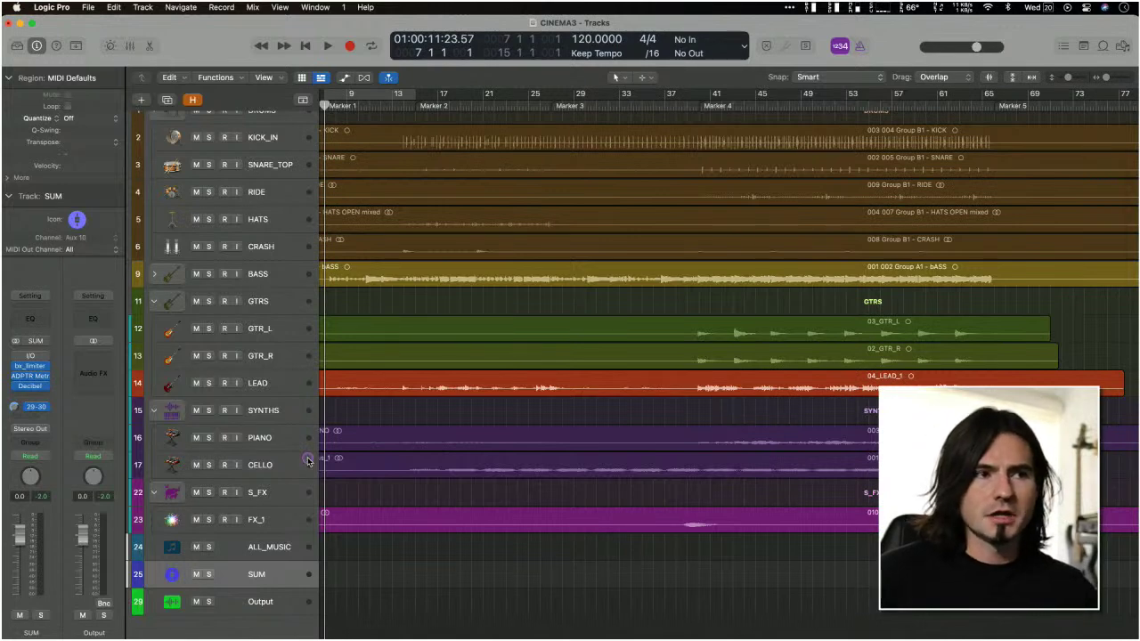
{"action": "key", "text": "alt+period"}
{"action": "key", "text": "alt+period"}
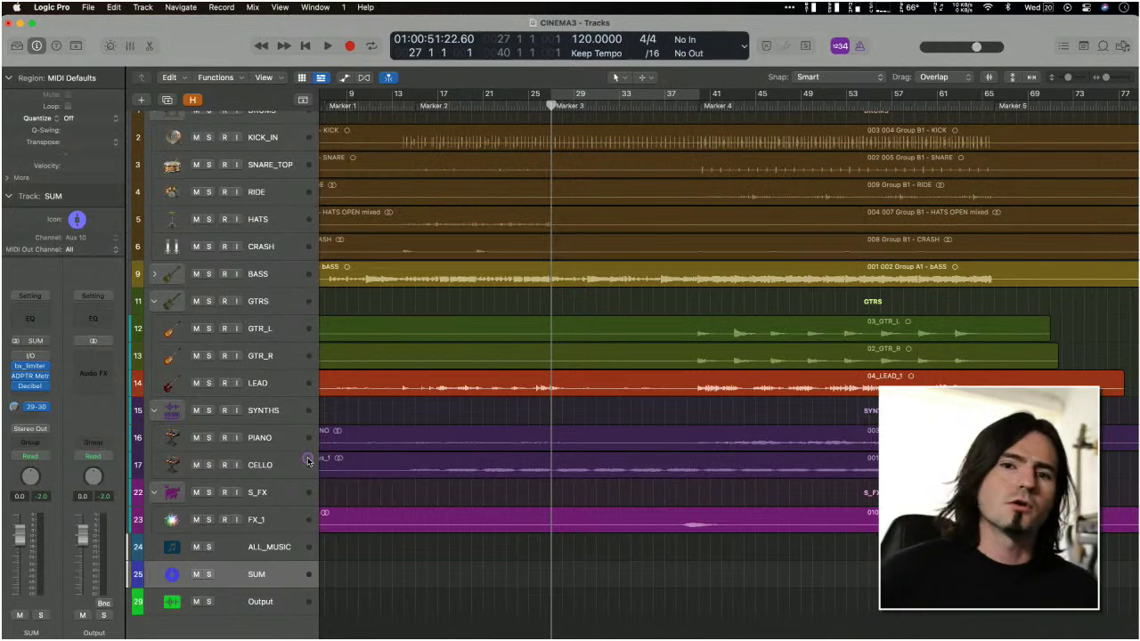
{"action": "key", "text": "alt+comma"}
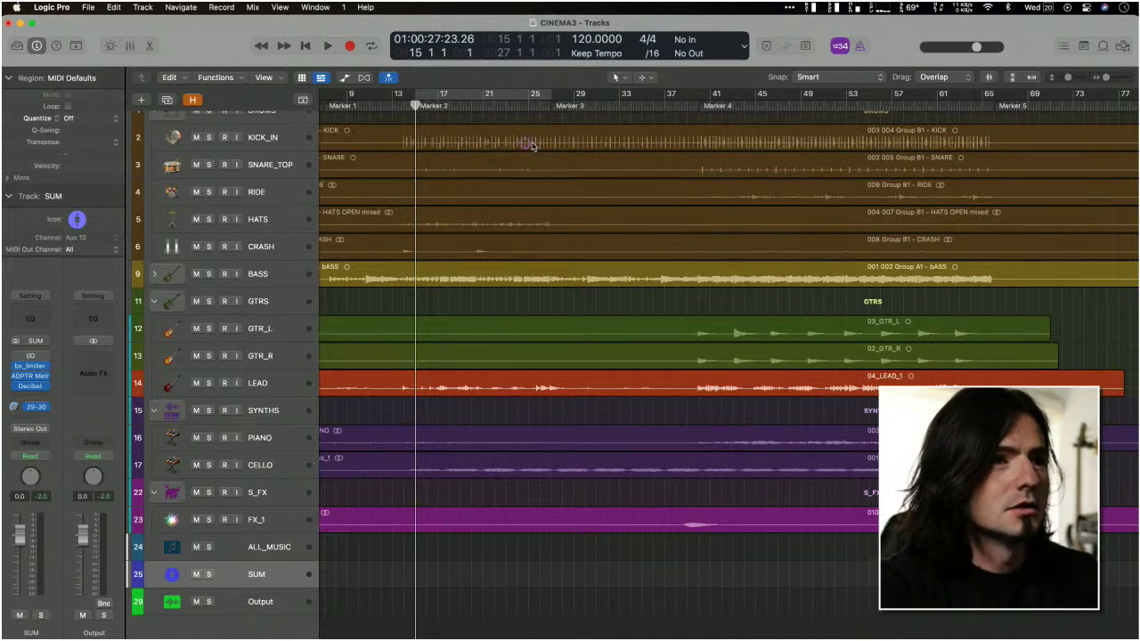
Step: Turn on cycle mode for the Marker 2 section, then jump to Marker 4 and return to cycle bars 15 to 27
{"action": "left_click", "coordinate": [479, 96]}
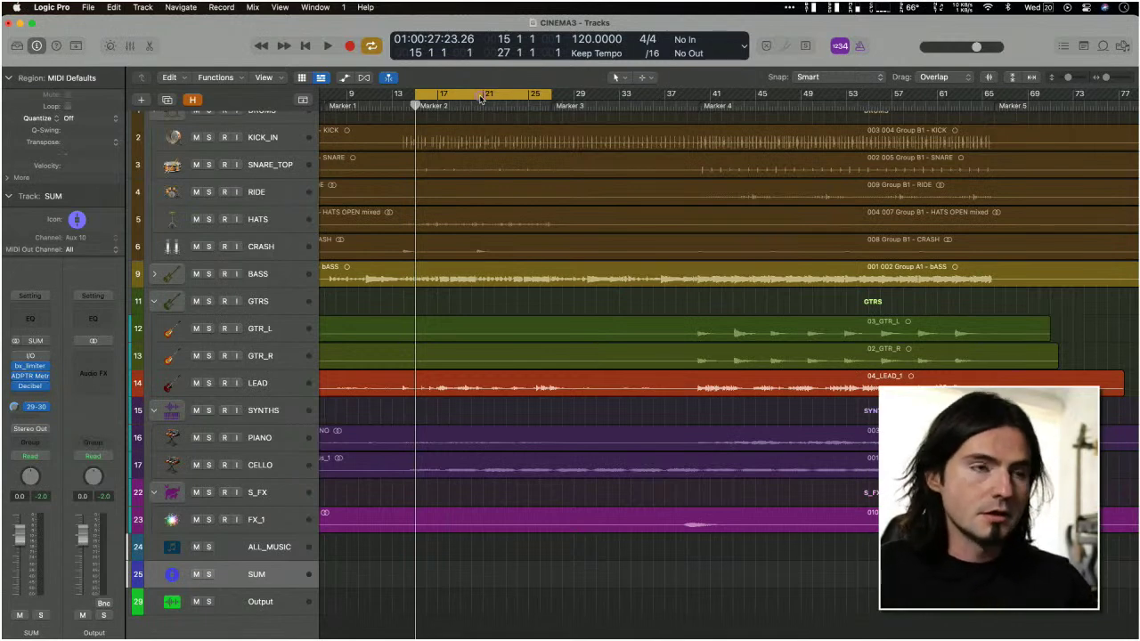
{"action": "left_click", "coordinate": [480, 97]}
{"action": "left_click", "coordinate": [480, 97]}
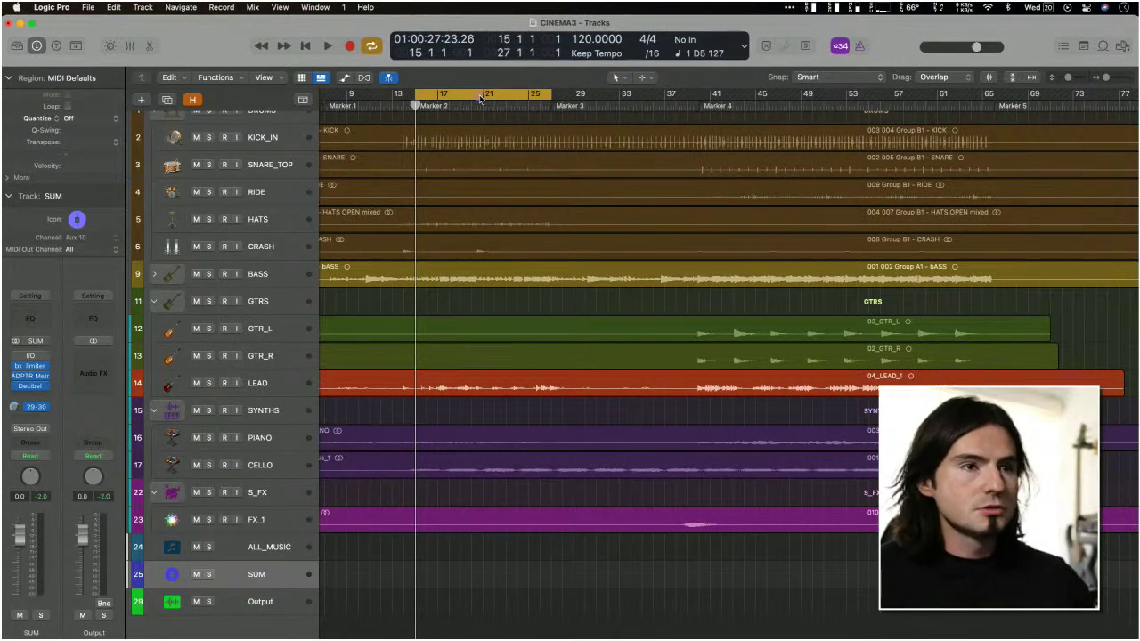
{"action": "key", "text": "alt+period"}
{"action": "key", "text": "alt+period"}
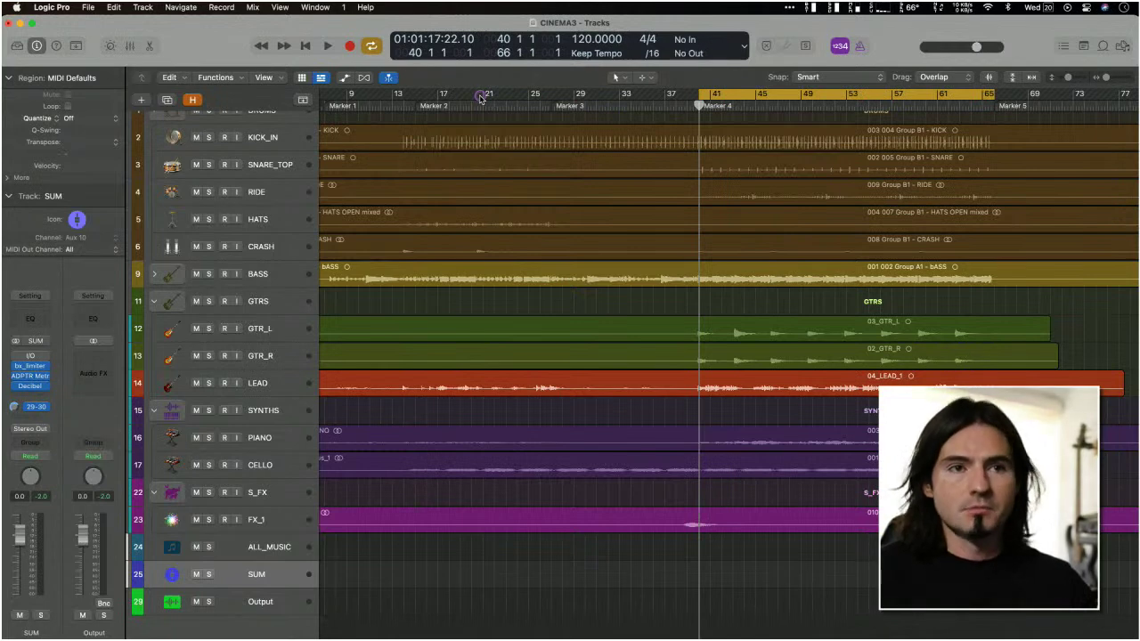
{"action": "key", "text": "alt+comma"}
{"action": "key", "text": "alt+comma"}
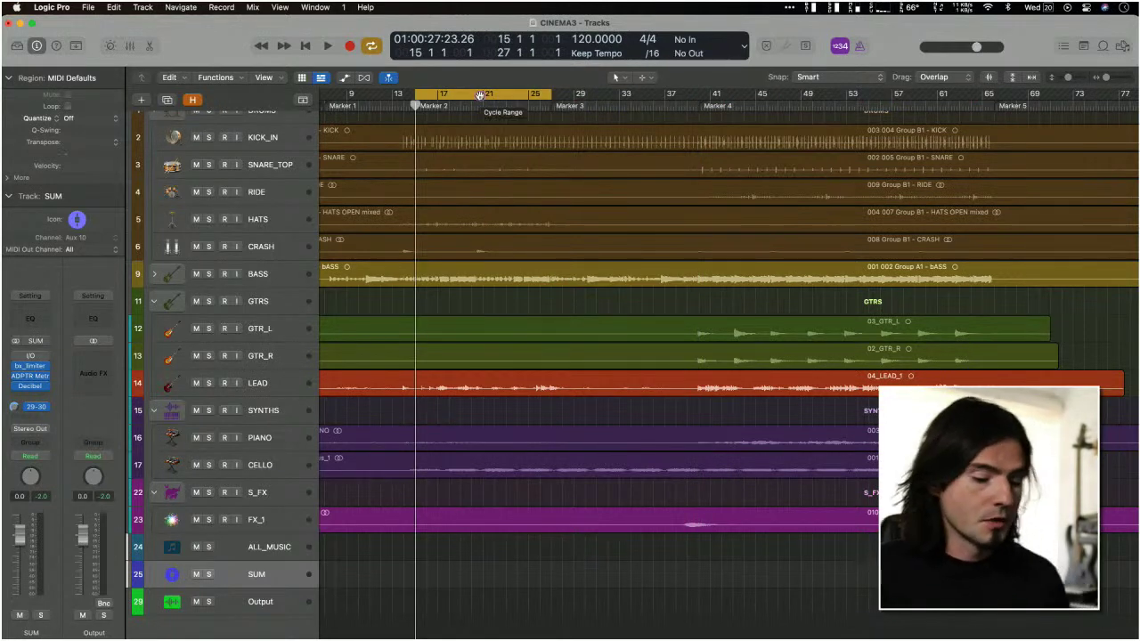
Step: Switch MetricAB on the SUM track to source A, hide the plug-in window, and open the Mixer
{"action": "key", "text": "v"}
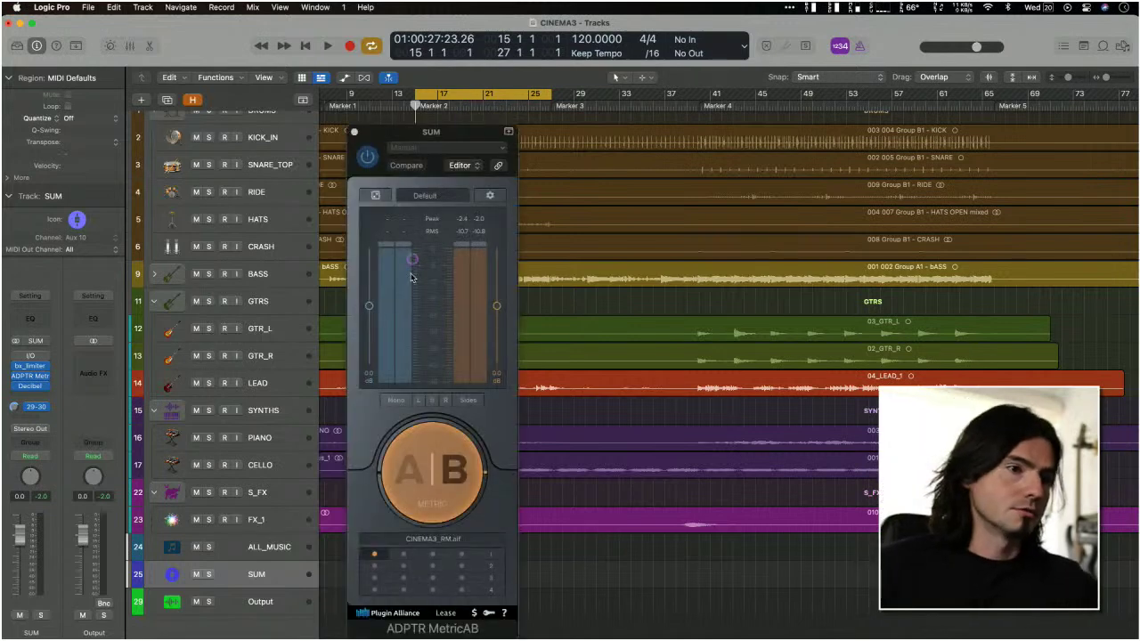
{"action": "left_click", "coordinate": [400, 475]}
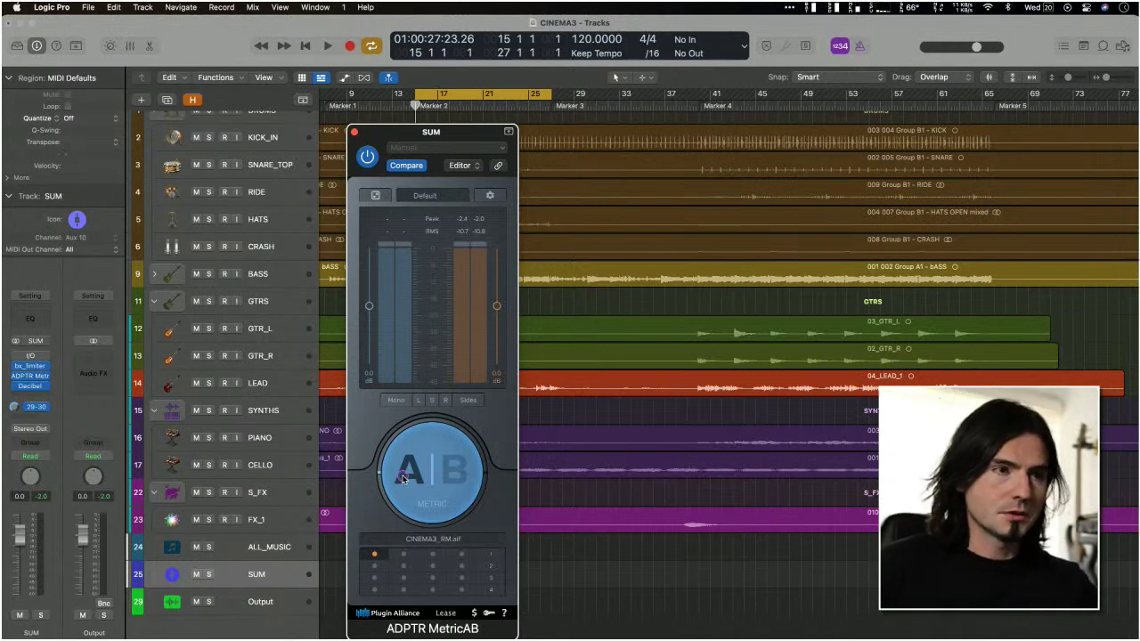
{"action": "key", "text": "v"}
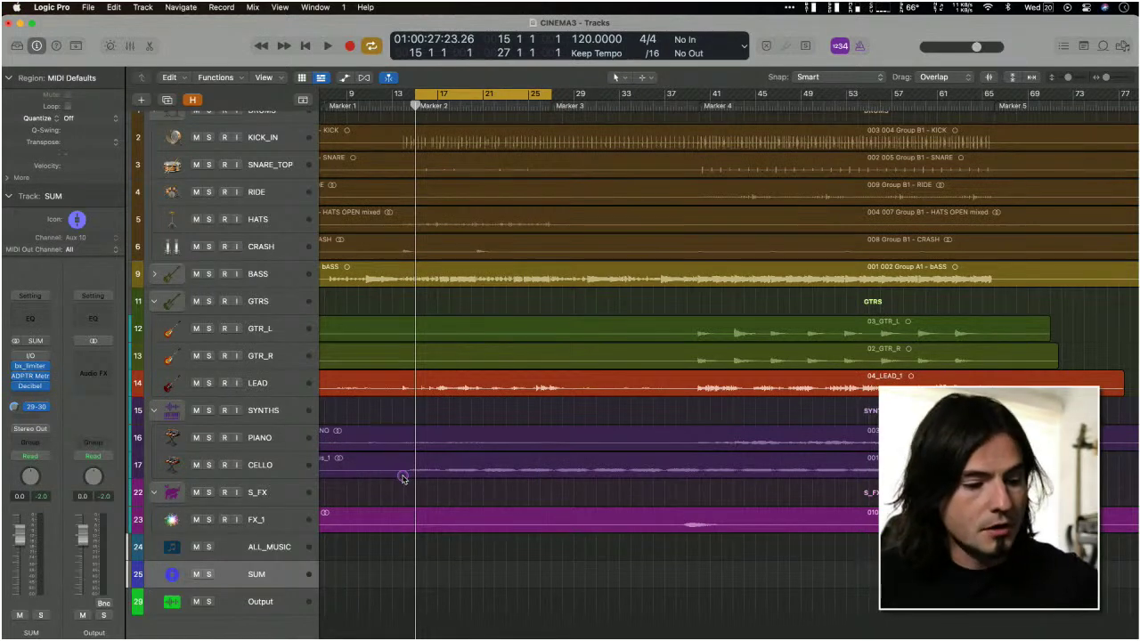
{"action": "key", "text": "super+2"}
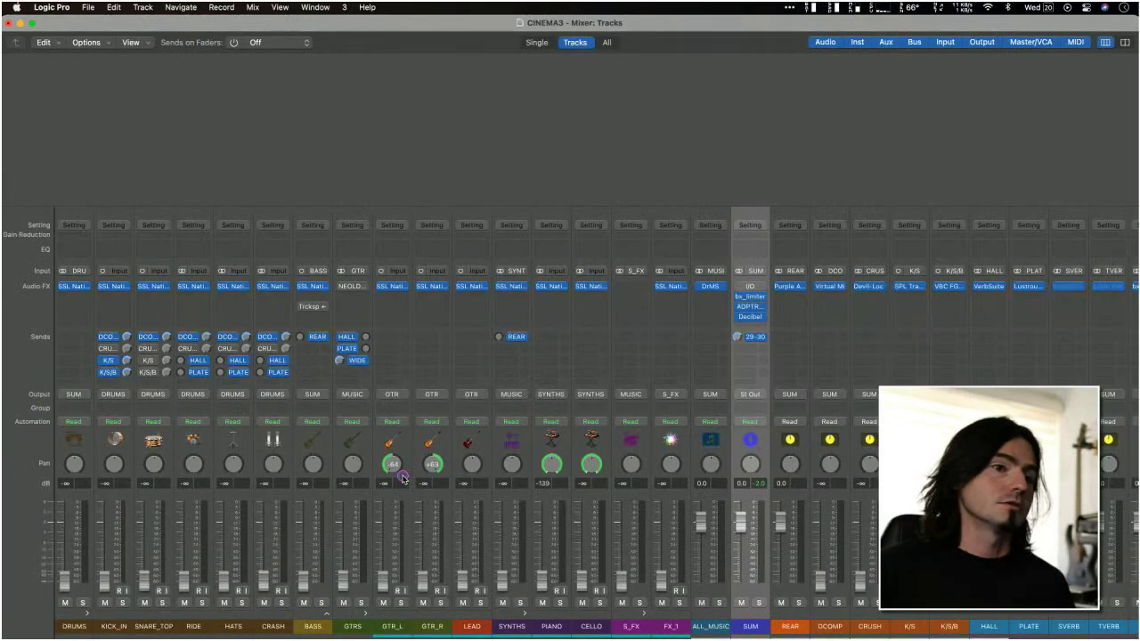
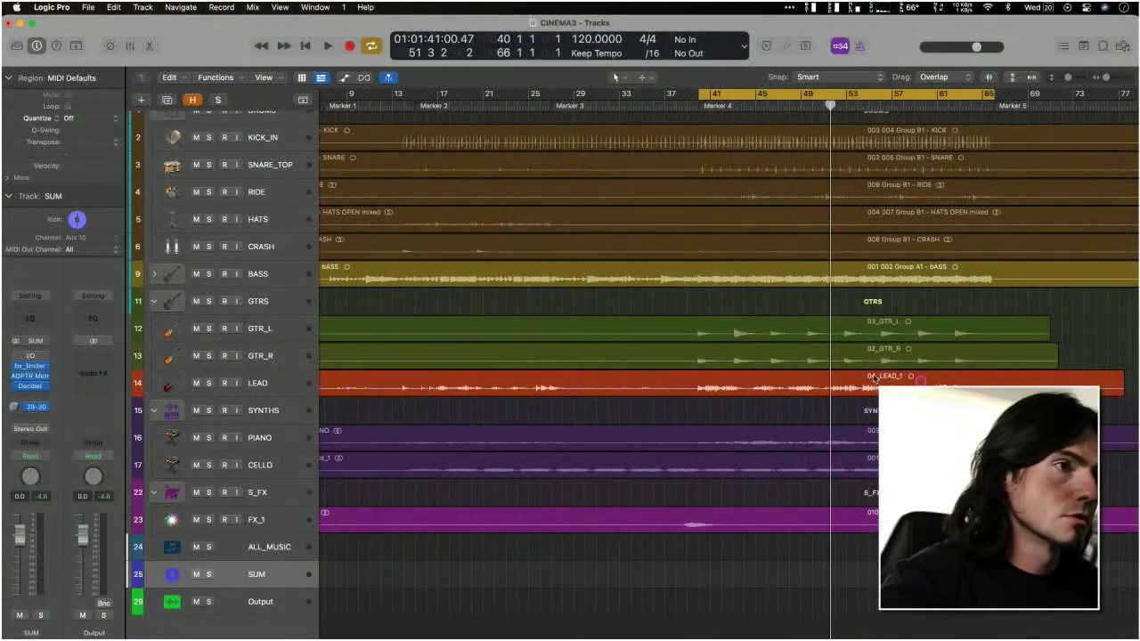
Step: Insert a mono Trigger 2 plug-in on the KICK_IN track, ahead of its SSL Native plug-in
{"action": "scroll", "coordinate": [748, 357], "scroll_direction": "up", "scroll_amount": 1}
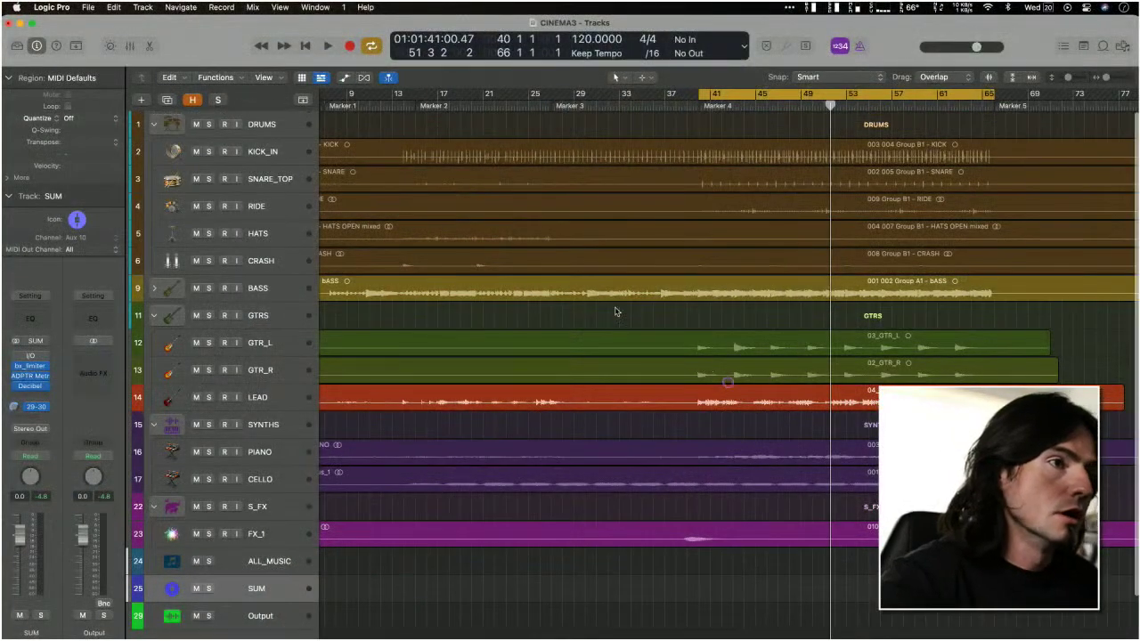
{"action": "left_click", "coordinate": [286, 163]}
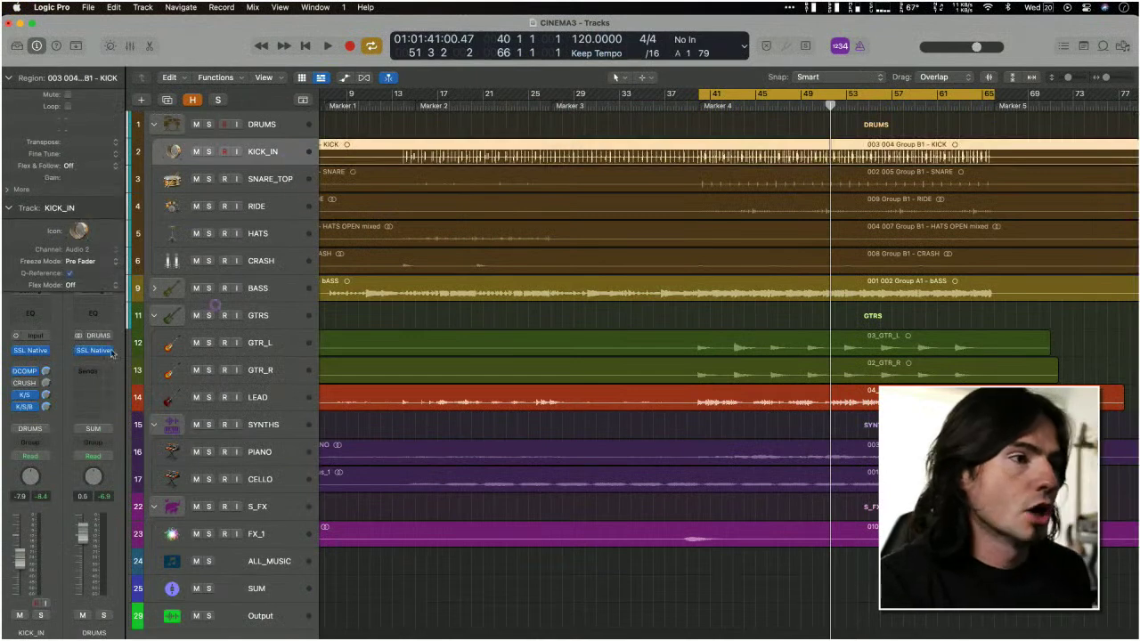
{"action": "left_click", "coordinate": [39, 349]}
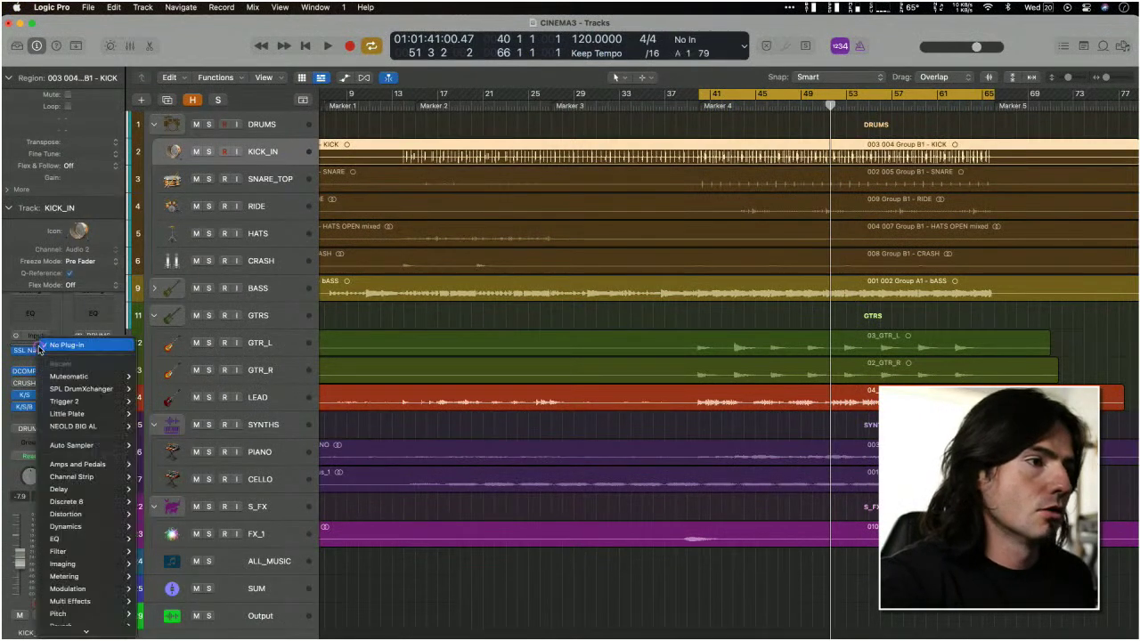
{"action": "mouse_move", "coordinate": [98, 401]}
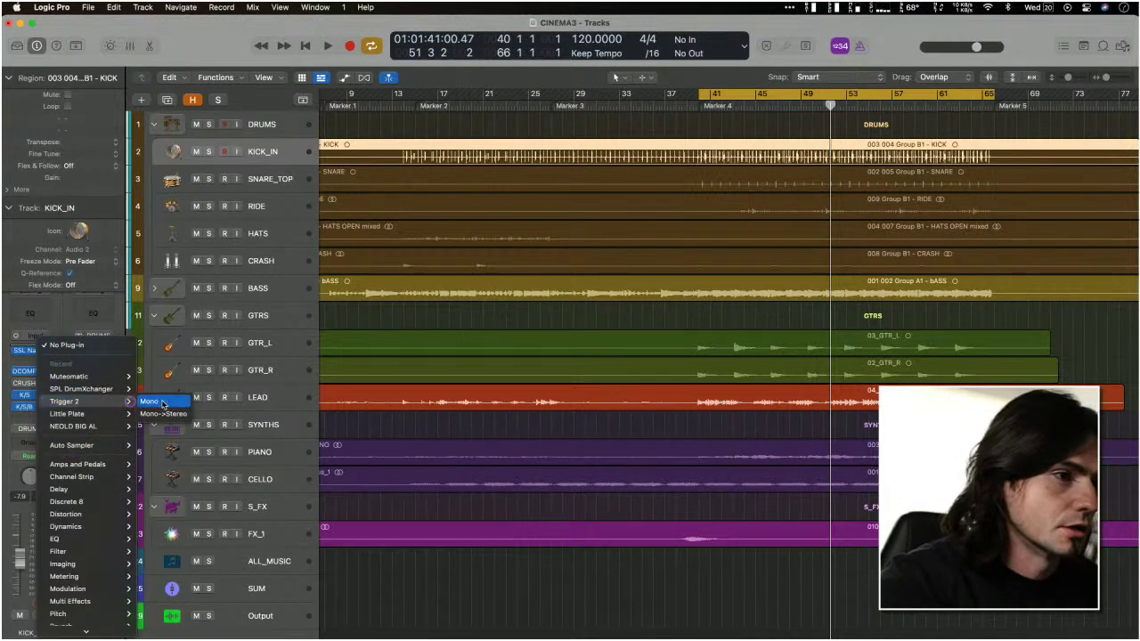
{"action": "left_click", "coordinate": [163, 402]}
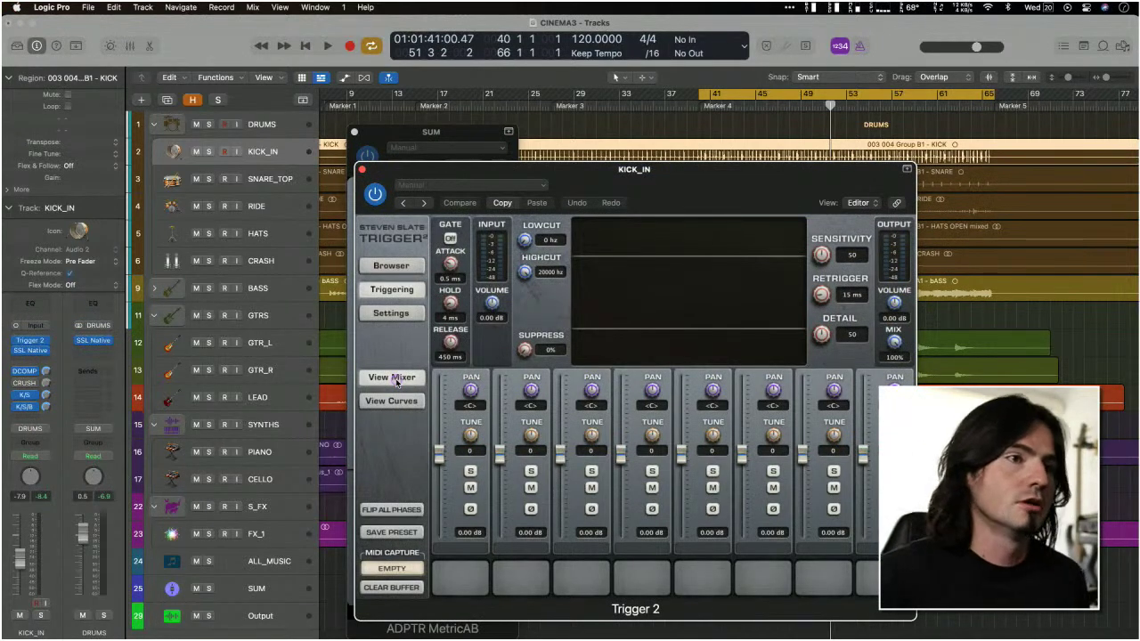
Step: Close the SUM track's MetricAB window and move the Trigger 2 window clear of the later bars in the arrangement
{"action": "left_click_drag", "start_coordinate": [376, 131], "coordinate": [193, 112]}
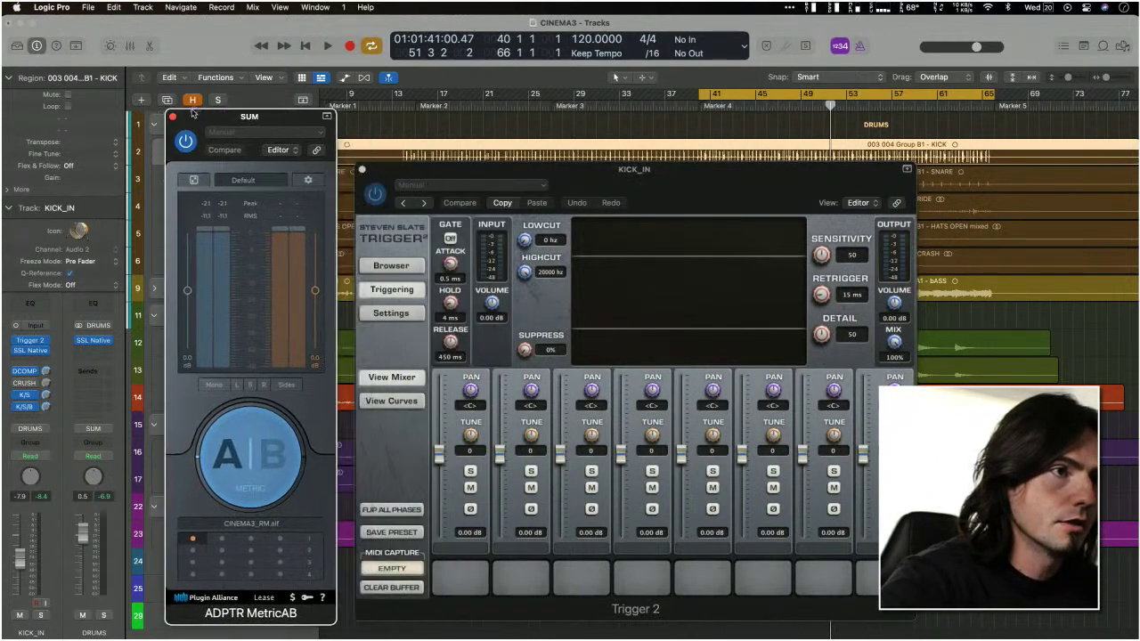
{"action": "left_click", "coordinate": [173, 117]}
{"action": "left_click_drag", "start_coordinate": [770, 179], "coordinate": [516, 120]}
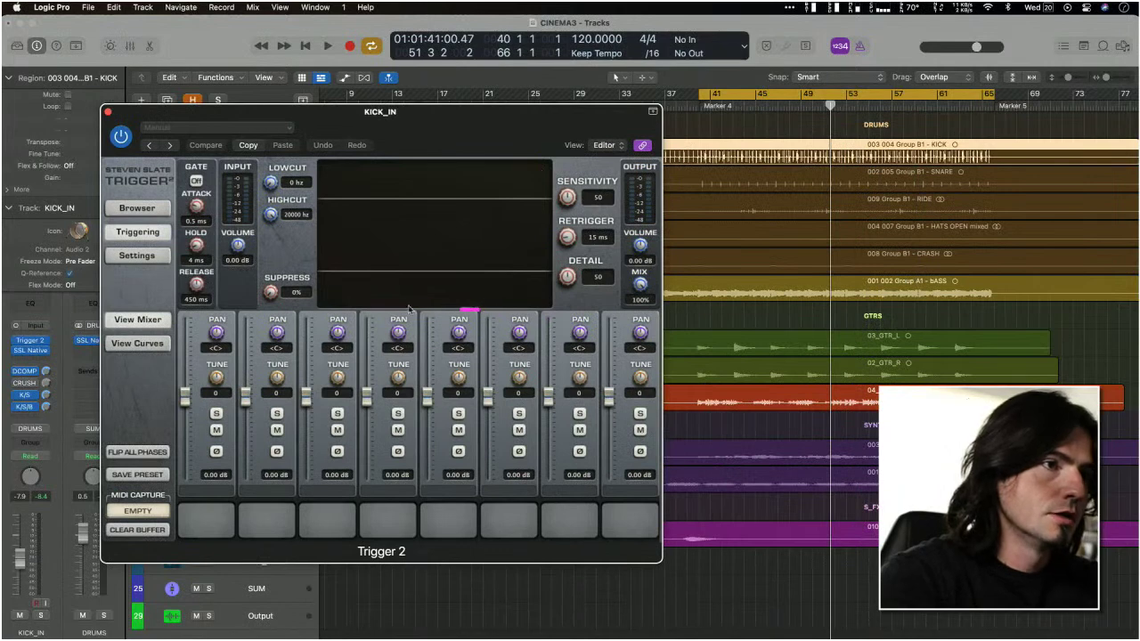
{"action": "mouse_move", "coordinate": [468, 310]}
{"action": "left_mouse_down"}
{"action": "mouse_move", "coordinate": [463, 153]}
{"action": "mouse_move", "coordinate": [557, 260]}
{"action": "mouse_move", "coordinate": [465, 309]}
{"action": "left_mouse_up"}
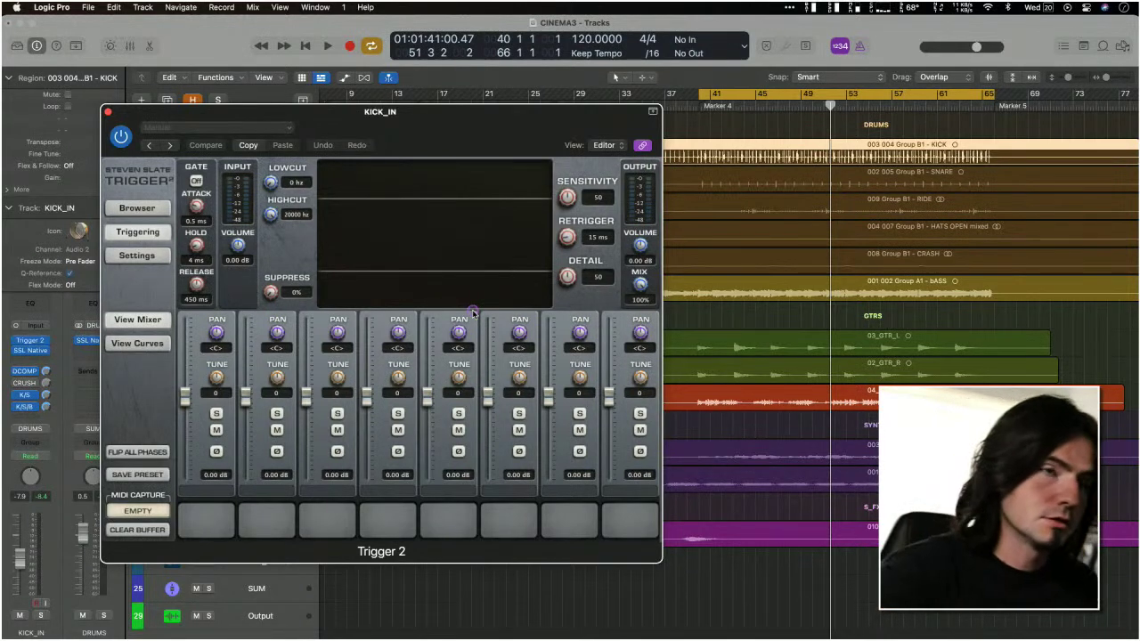
Step: Inspect the KICK_IN waveform up close with Trigger 2 hidden, then restore the full arrangement view and show the plug-in again
{"action": "left_click_drag", "start_coordinate": [939, 208], "coordinate": [716, 138]}
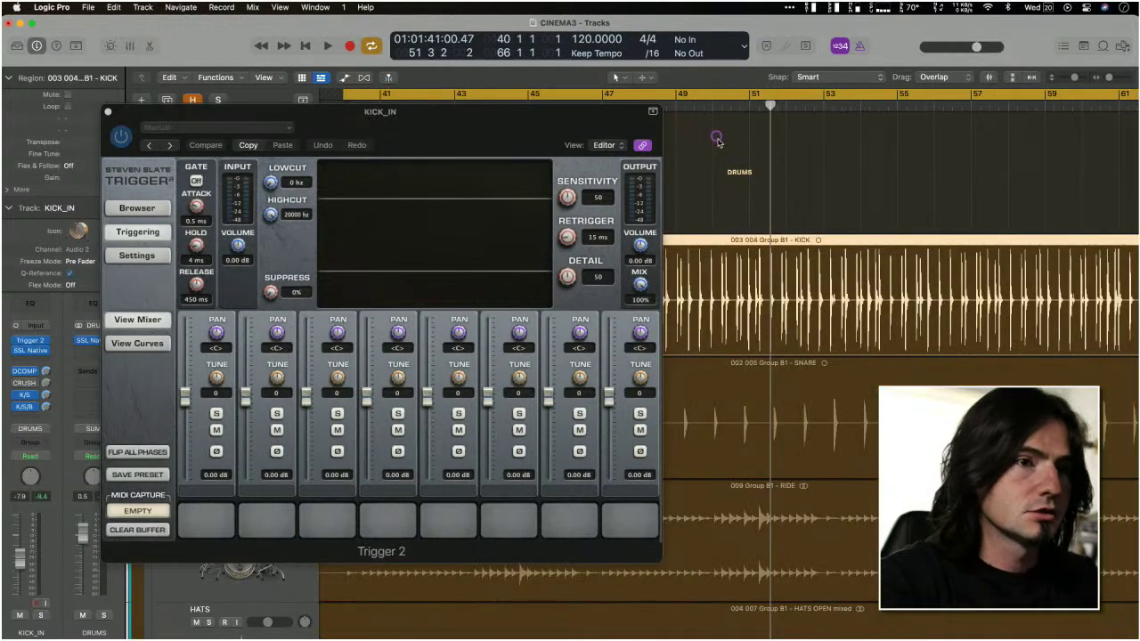
{"action": "key", "text": "super+w"}
{"action": "left_click_drag", "start_coordinate": [458, 215], "coordinate": [789, 384]}
{"action": "left_click", "coordinate": [726, 286], "text": "ctrl+alt"}
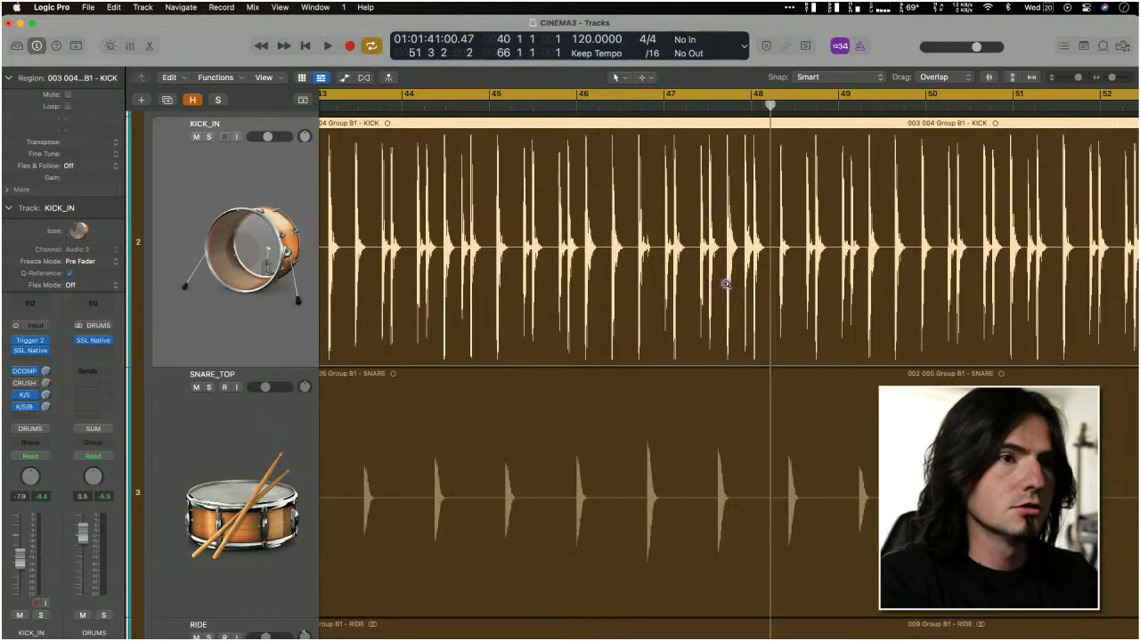
{"action": "left_click", "coordinate": [727, 286], "text": "ctrl+alt"}
{"action": "key", "text": "v"}
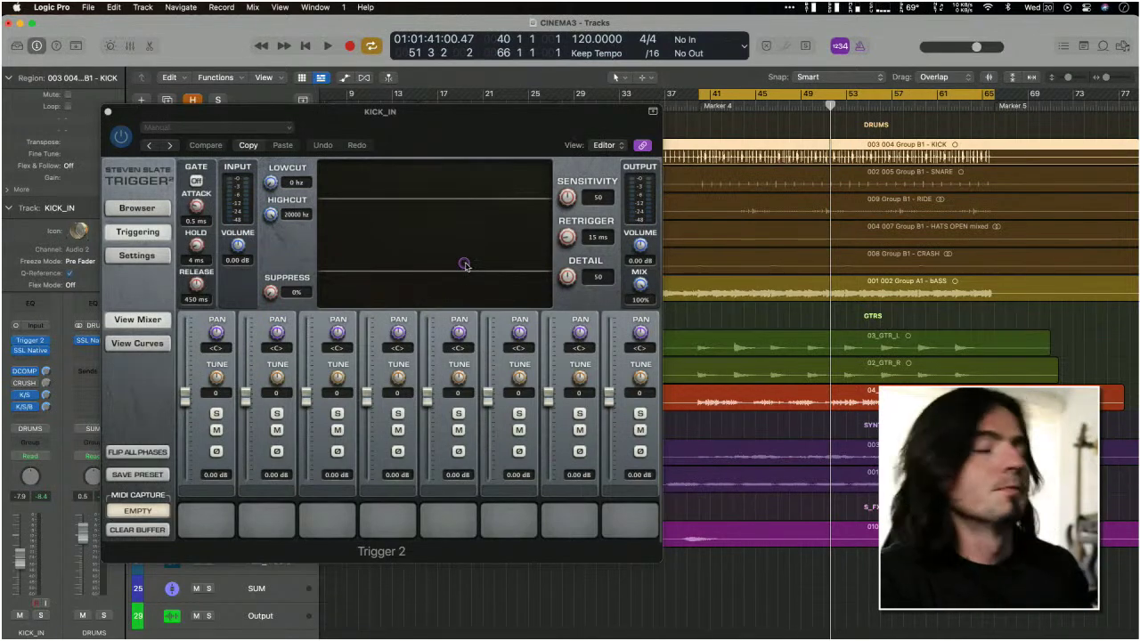
Step: Browse the Trigger2 Kicks folder in Trigger 2's sample browser, looking over the available kick folders
{"action": "left_click", "coordinate": [138, 208]}
{"action": "left_click_drag", "start_coordinate": [384, 127], "coordinate": [347, 116]}
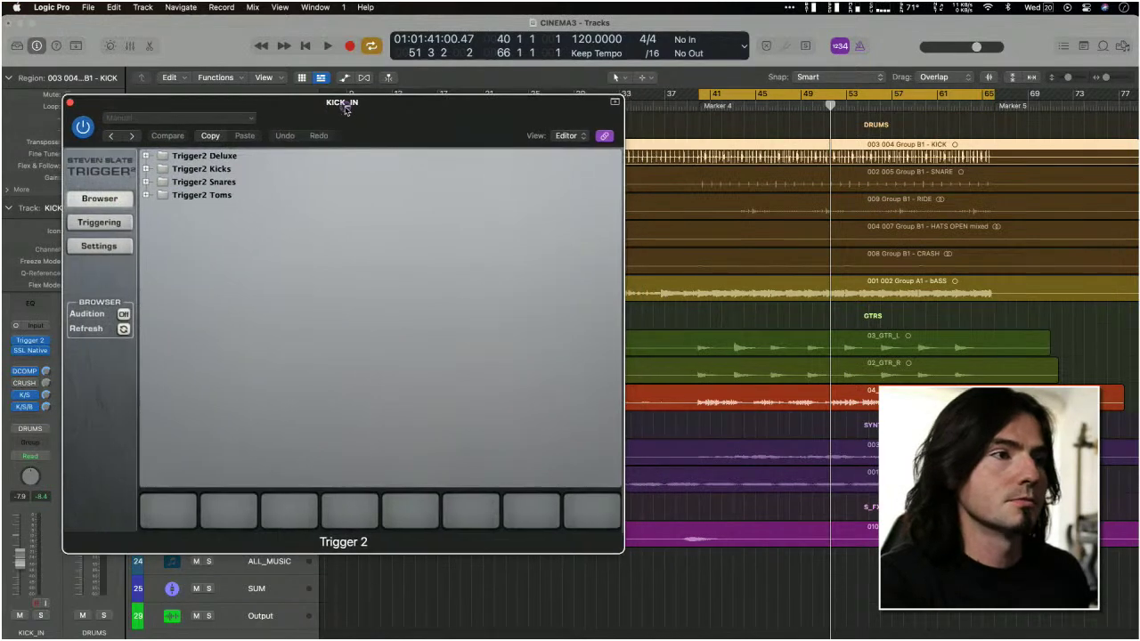
{"action": "left_click", "coordinate": [146, 170]}
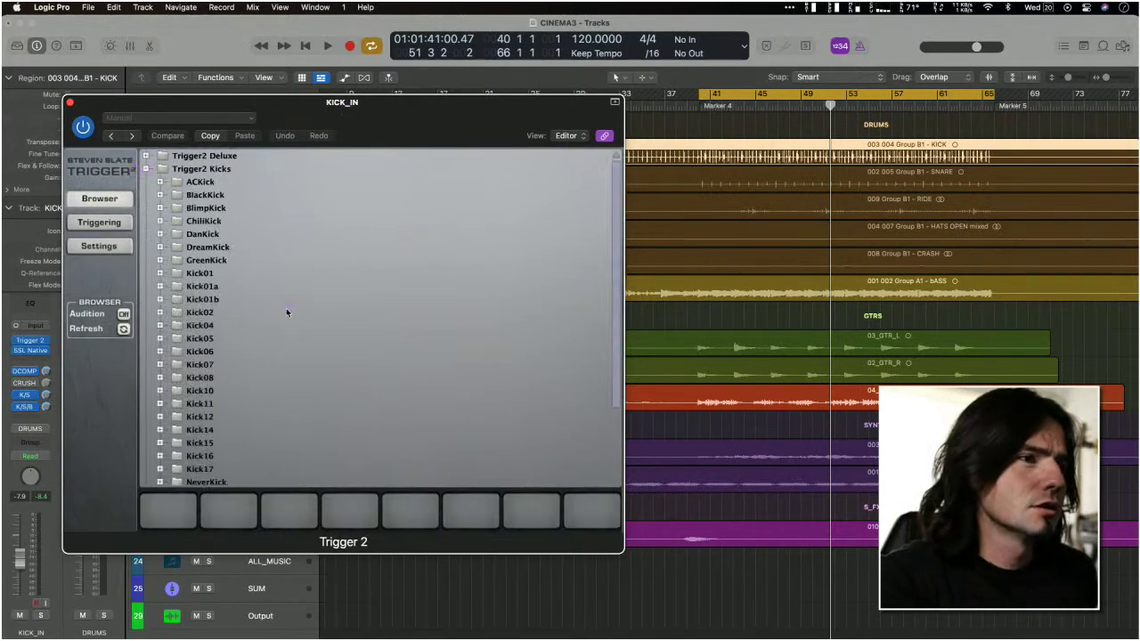
{"action": "scroll", "coordinate": [286, 311], "scroll_direction": "down", "scroll_amount": 5}
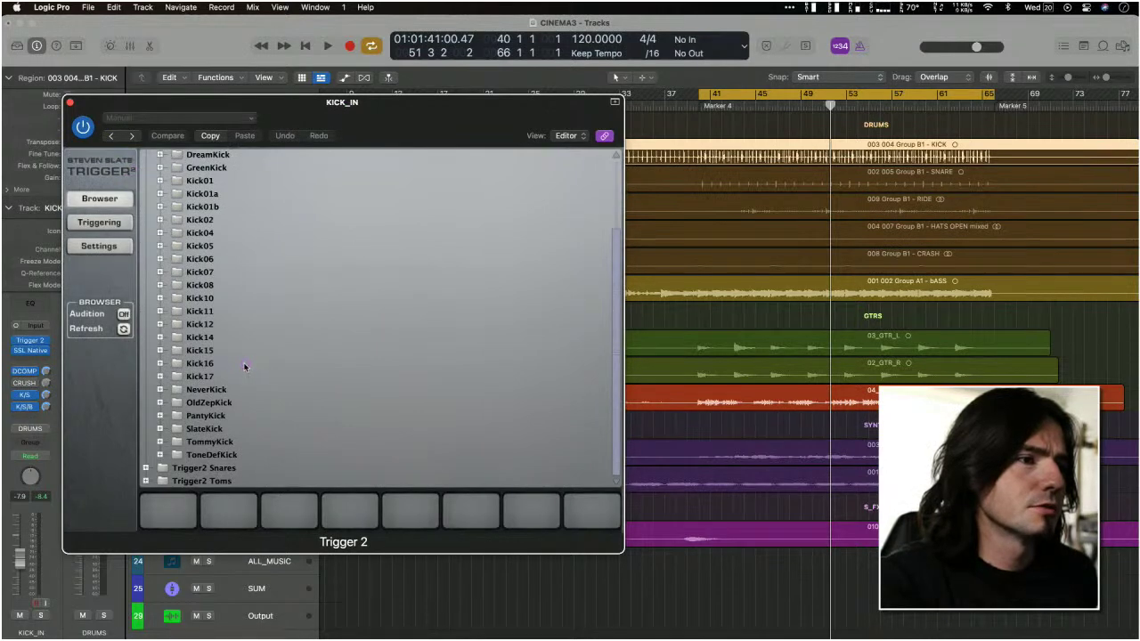
{"action": "scroll", "coordinate": [245, 366], "scroll_direction": "up", "scroll_amount": 5}
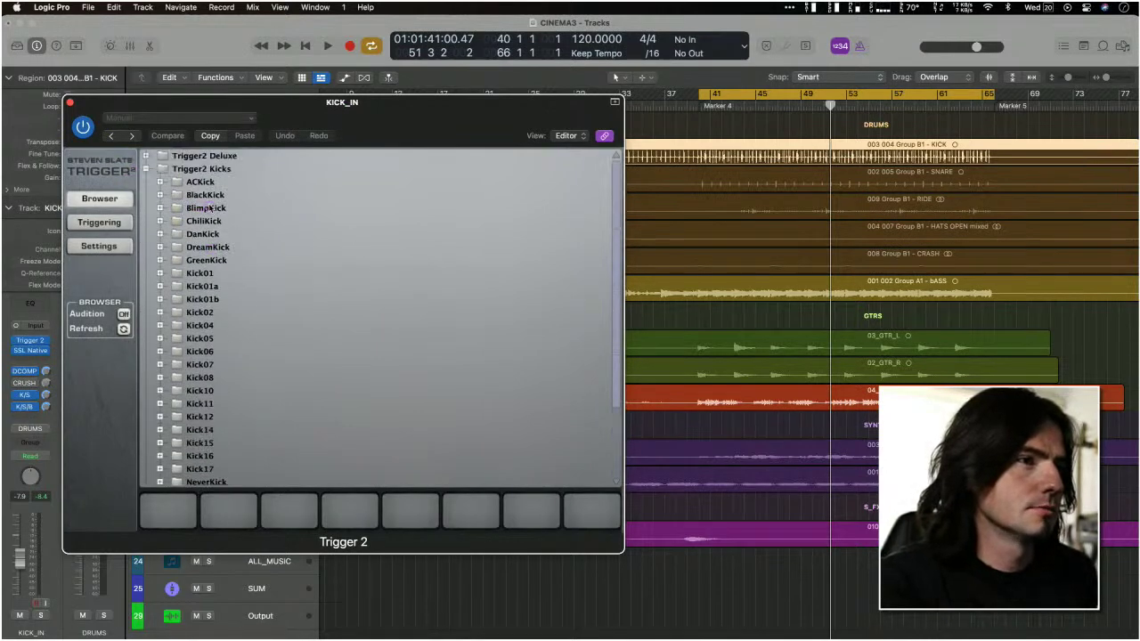
{"action": "scroll", "coordinate": [178, 370], "scroll_direction": "down", "scroll_amount": 2}
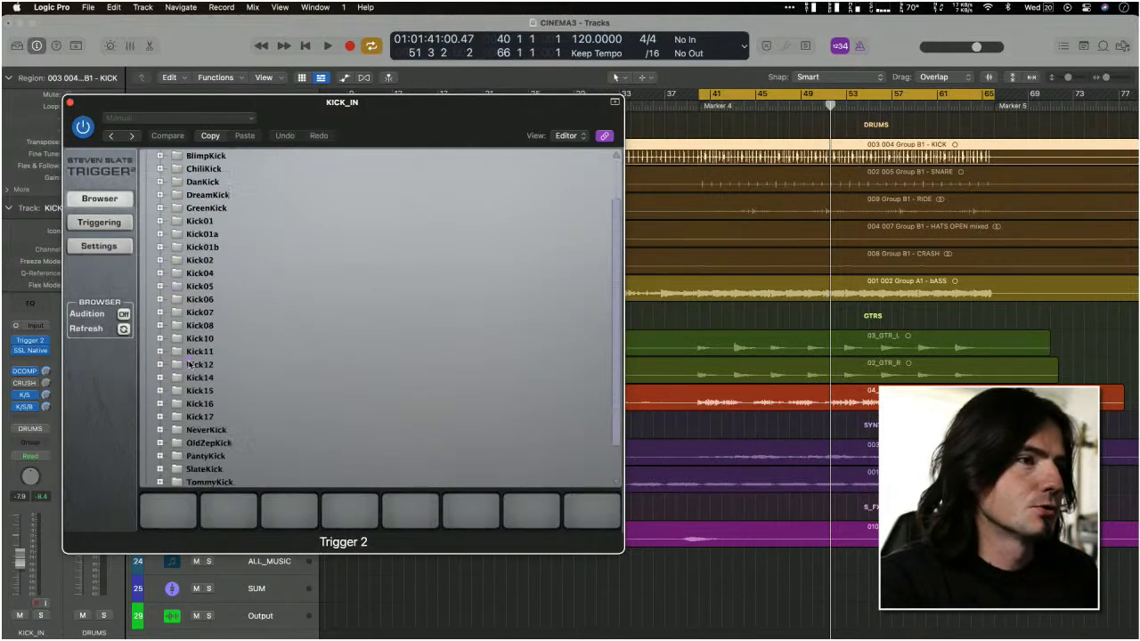
{"action": "scroll", "coordinate": [189, 364], "scroll_direction": "down", "scroll_amount": 3}
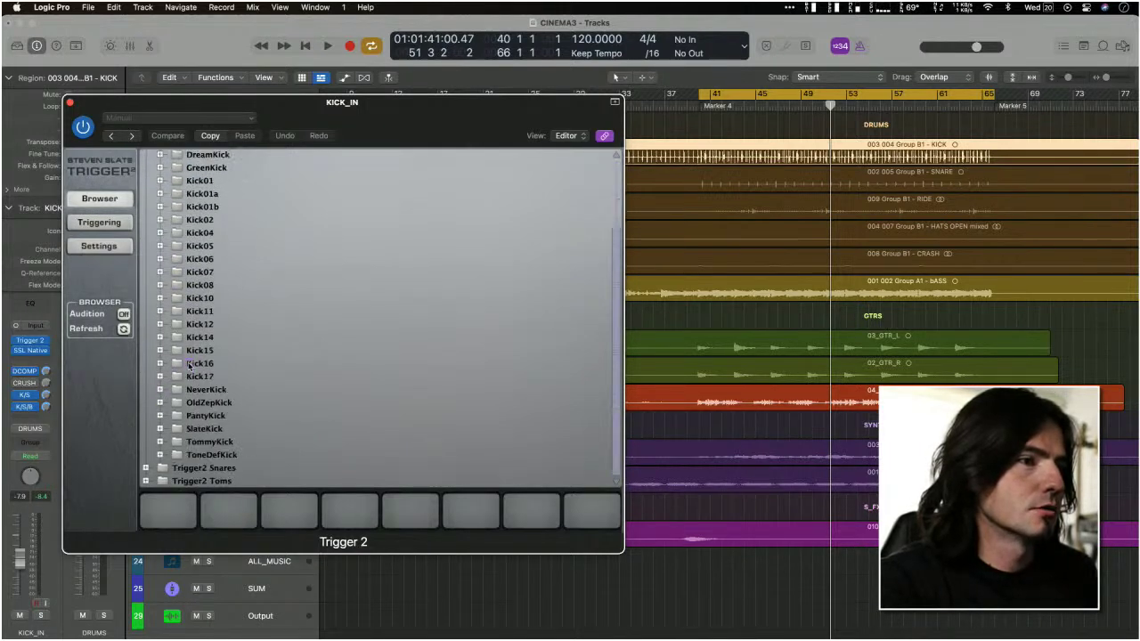
{"action": "scroll", "coordinate": [199, 253], "scroll_direction": "up", "scroll_amount": 2}
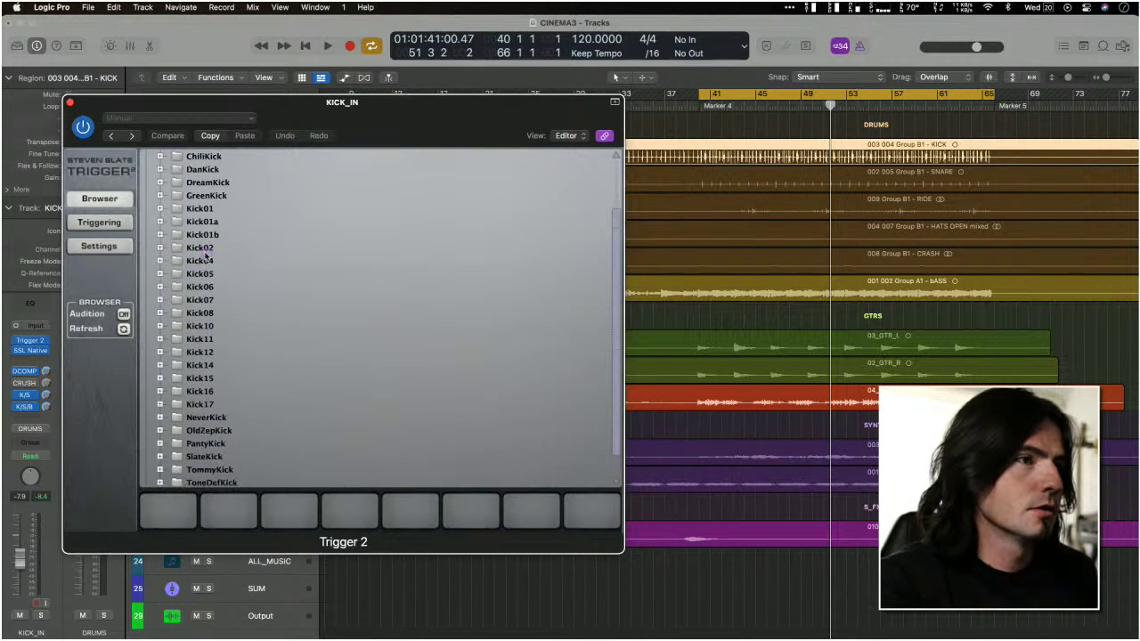
{"action": "scroll", "coordinate": [205, 254], "scroll_direction": "up", "scroll_amount": 5}
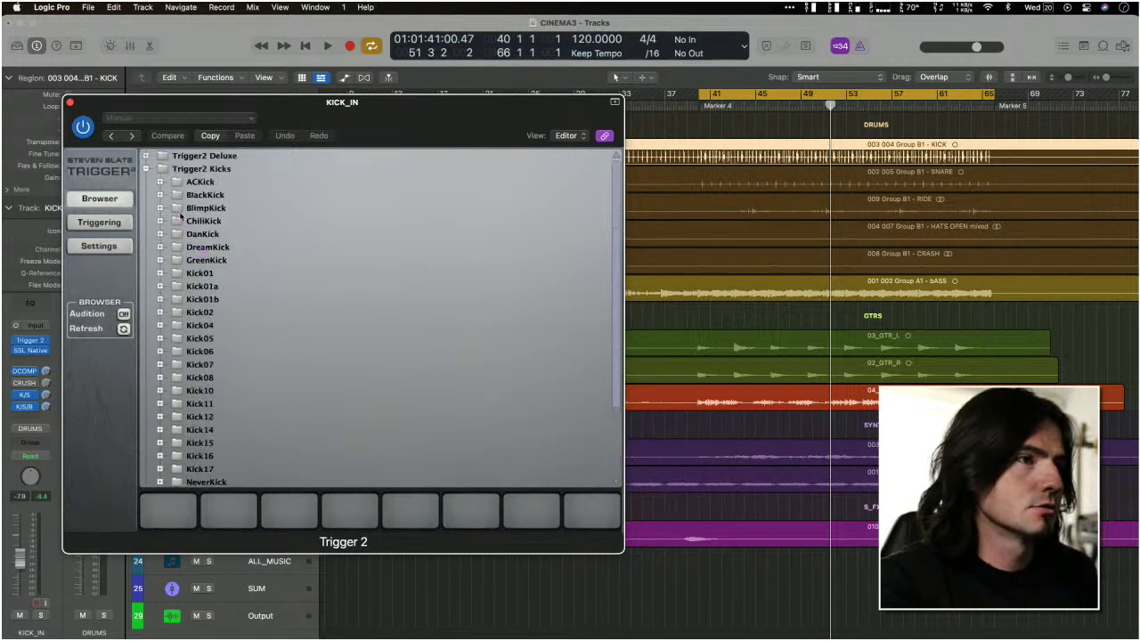
{"action": "left_click", "coordinate": [147, 169]}
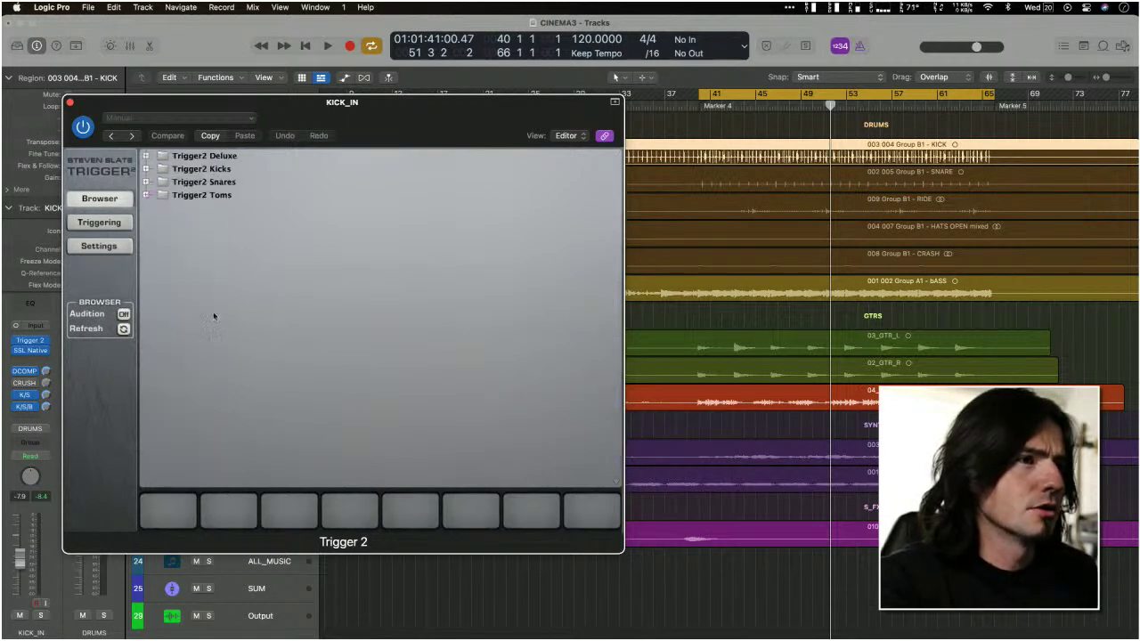
Step: Load the Kick 4 Z1.tci sample from the Kick04 folder of Trigger2 Kicks into Trigger 2's first sample slot
{"action": "left_click", "coordinate": [145, 169]}
{"action": "scroll", "coordinate": [186, 303], "scroll_direction": "down", "scroll_amount": 4}
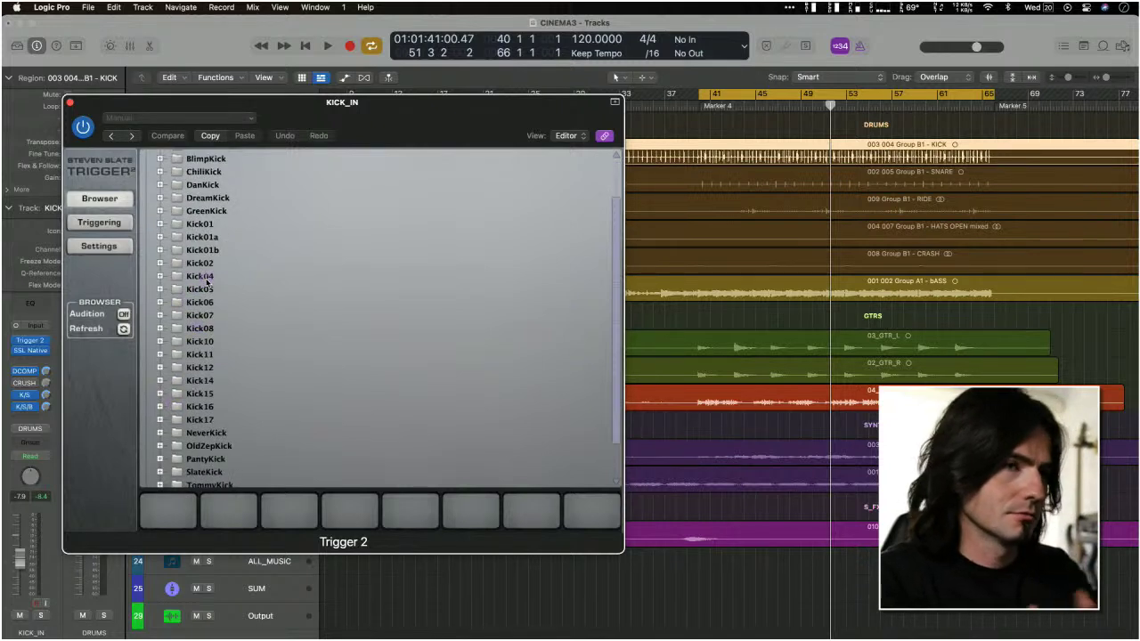
{"action": "left_click", "coordinate": [208, 280]}
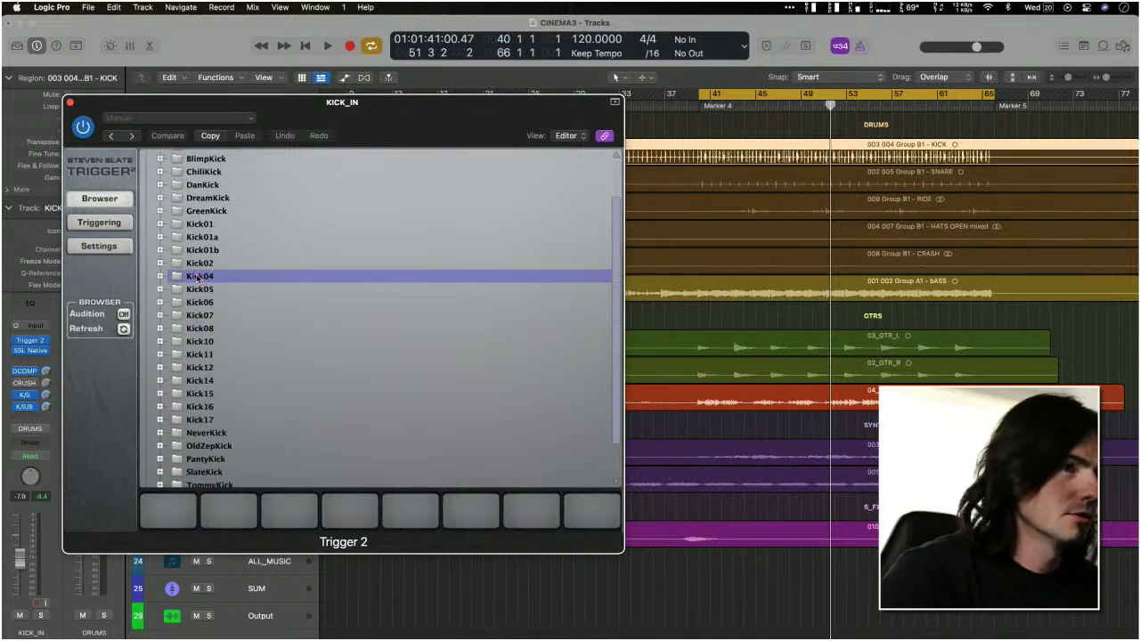
{"action": "double_click", "coordinate": [197, 278]}
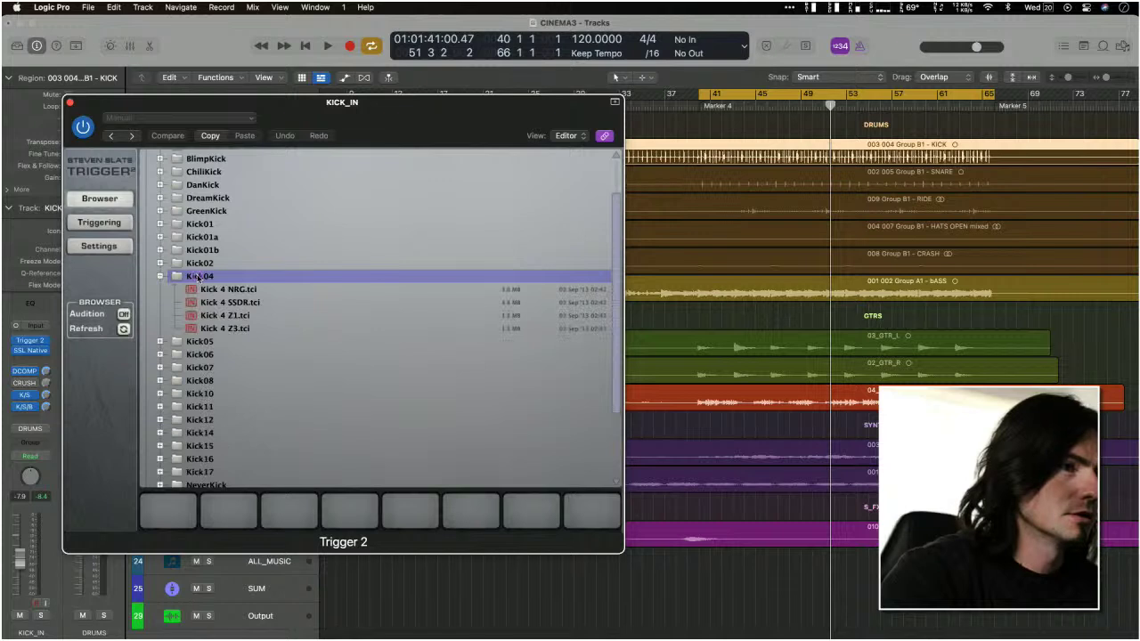
{"action": "left_click", "coordinate": [217, 317]}
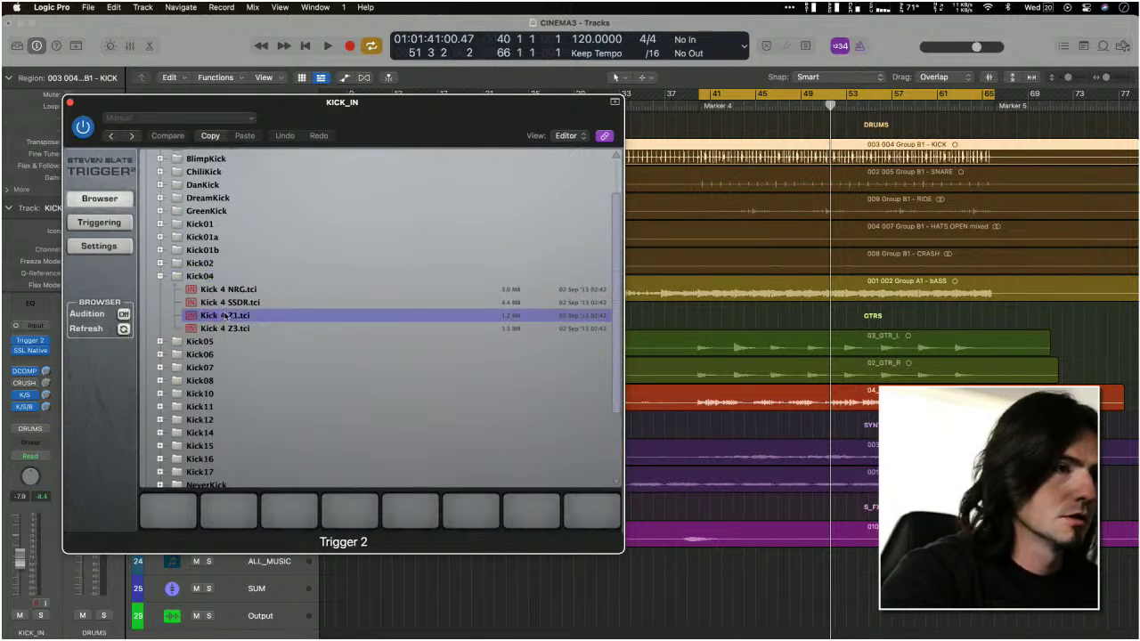
{"action": "left_click_drag", "start_coordinate": [217, 317], "coordinate": [172, 518]}
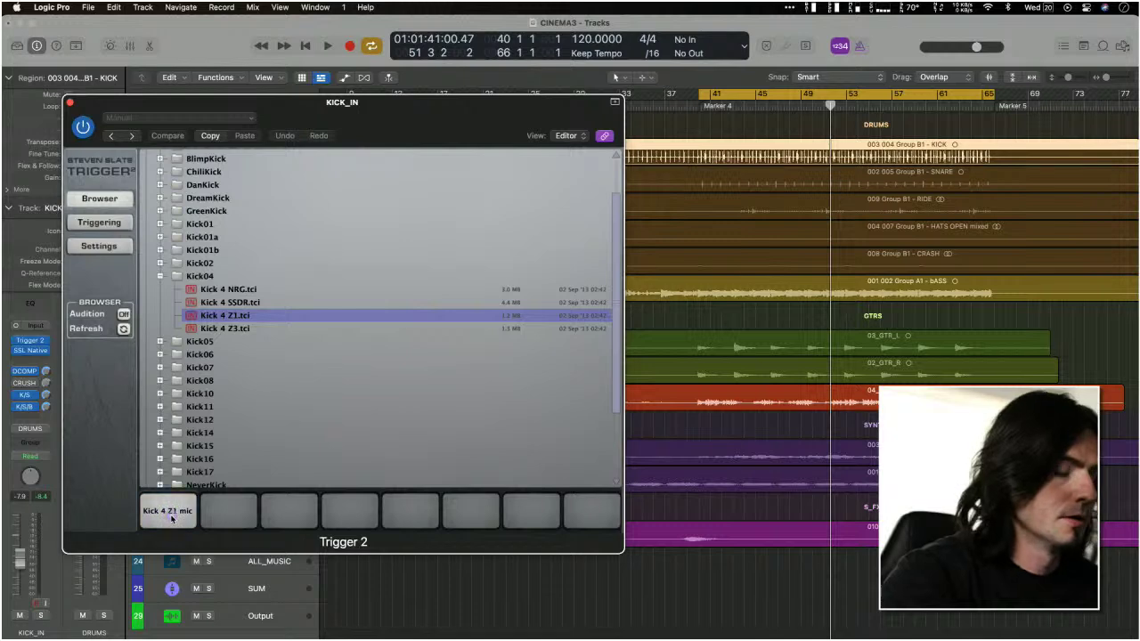
Step: Solo KICK_IN and audition the triggered kick from Trigger 2's Triggering view, varying the Mix amount and finishing at 100%
{"action": "left_click", "coordinate": [100, 223]}
{"action": "key", "text": "s"}
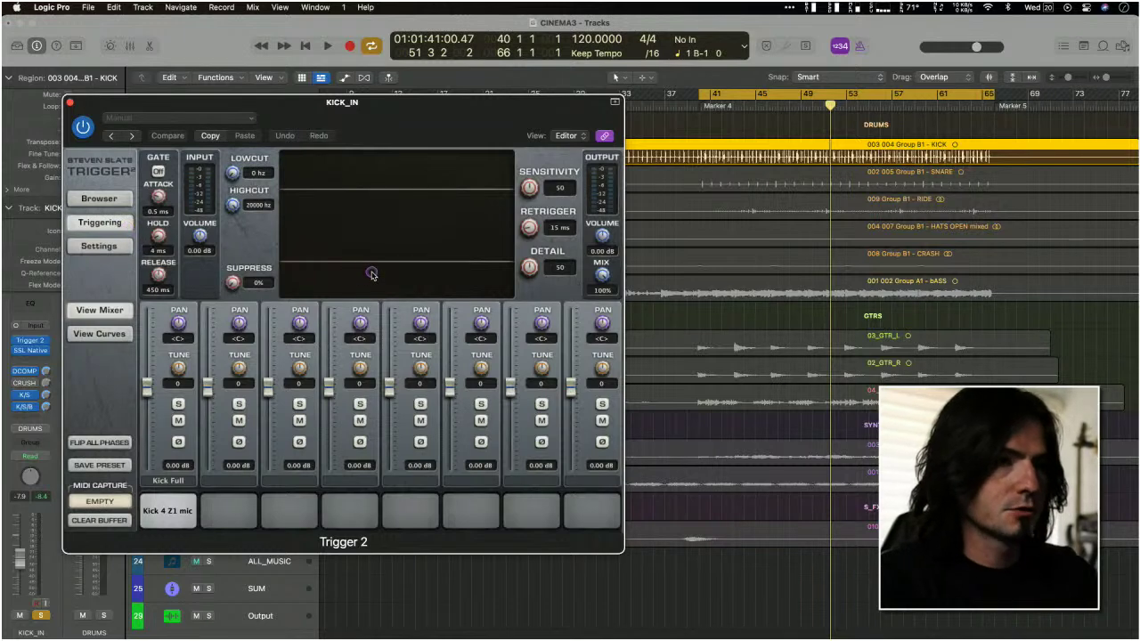
{"action": "key", "text": "space"}
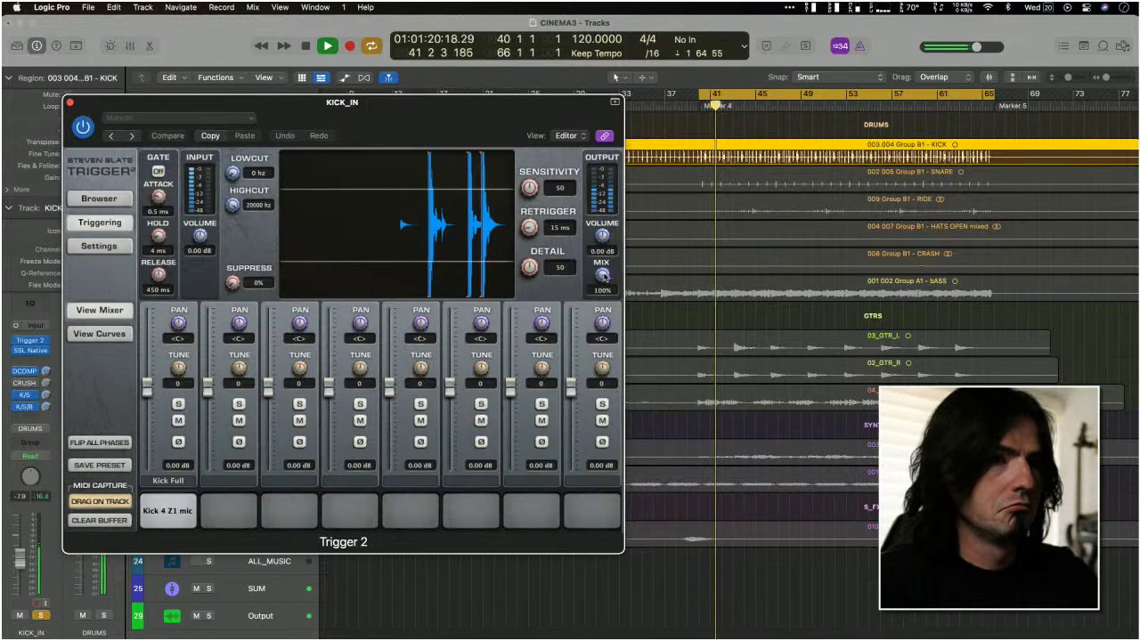
{"action": "left_click_drag", "start_coordinate": [602, 275], "coordinate": [559, 184]}
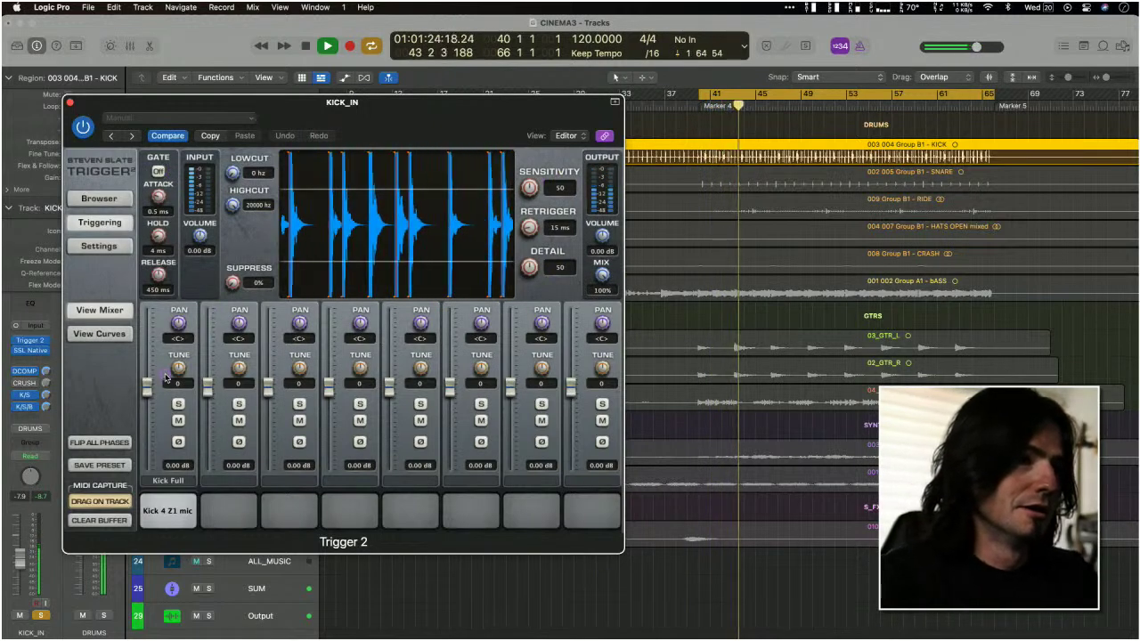
{"action": "key", "text": "space"}
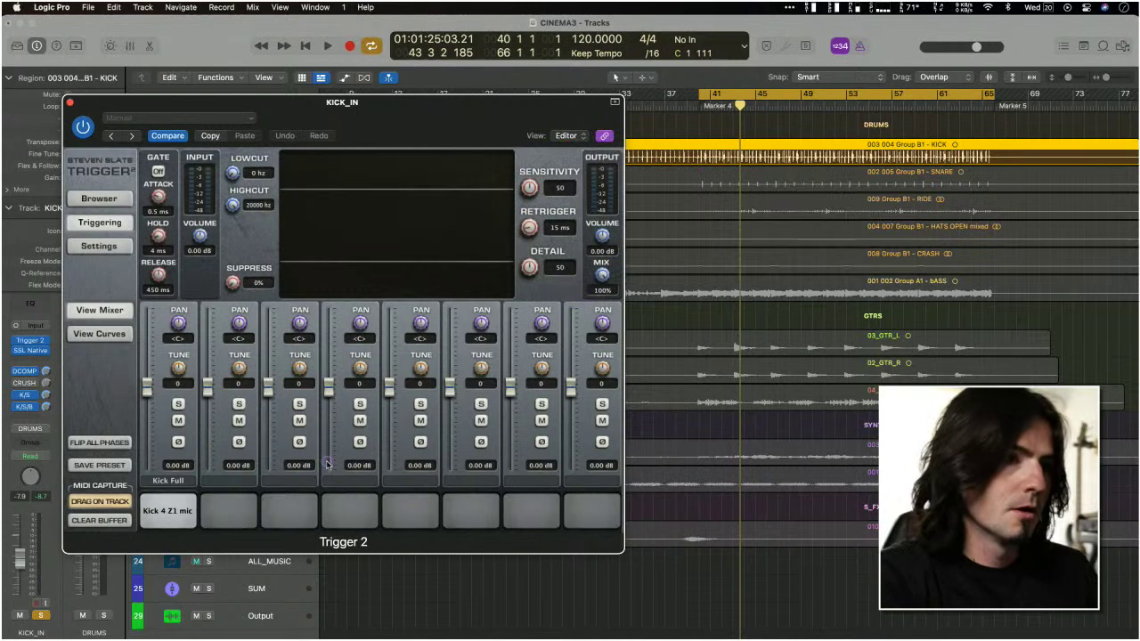
{"action": "mouse_move", "coordinate": [198, 485]}
{"action": "left_mouse_down"}
{"action": "mouse_move", "coordinate": [125, 396]}
{"action": "mouse_move", "coordinate": [214, 417]}
{"action": "mouse_move", "coordinate": [194, 487]}
{"action": "left_mouse_up"}
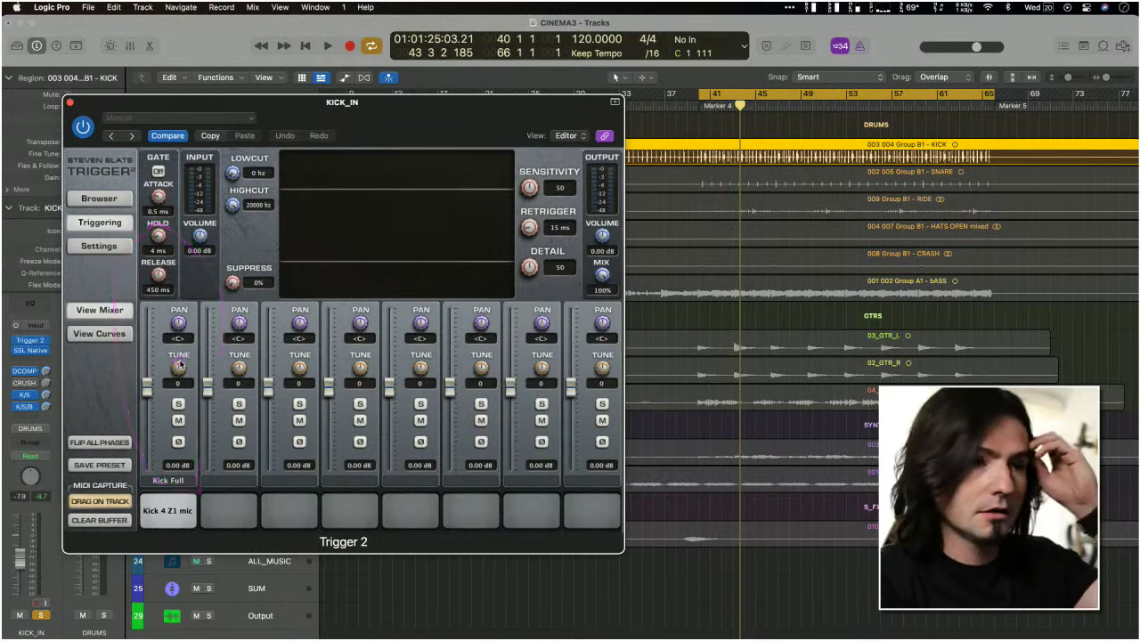
{"action": "key", "text": "ctrl+z"}
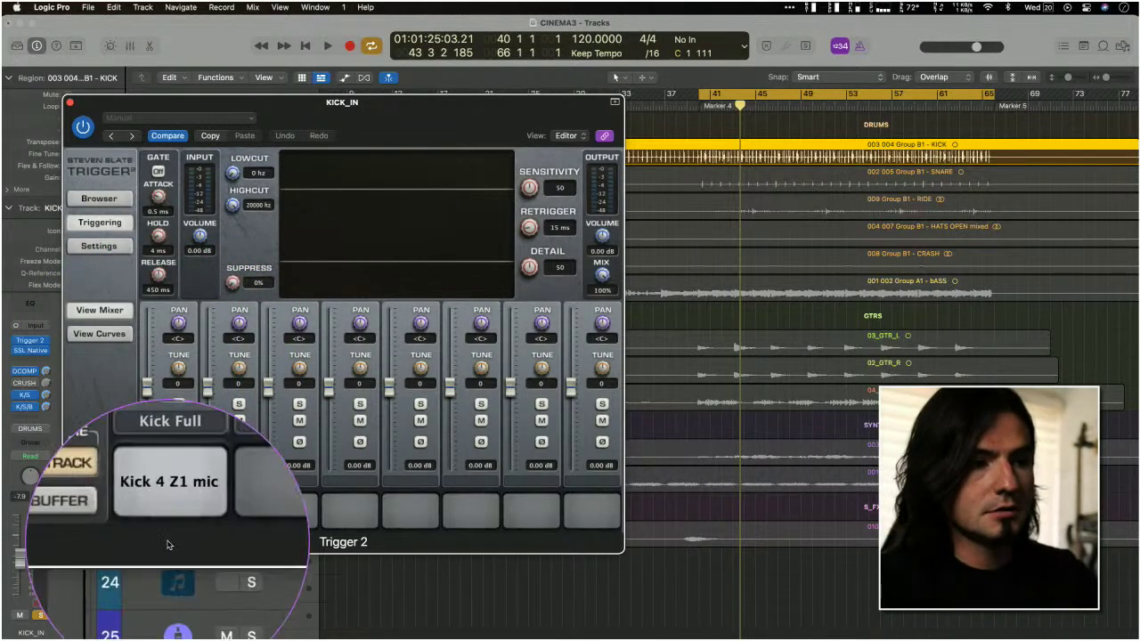
Step: Play the cycled section and lower the Tune of the Kick 4 Z1 sample to -22 in Trigger 2
{"action": "left_click", "coordinate": [185, 516]}
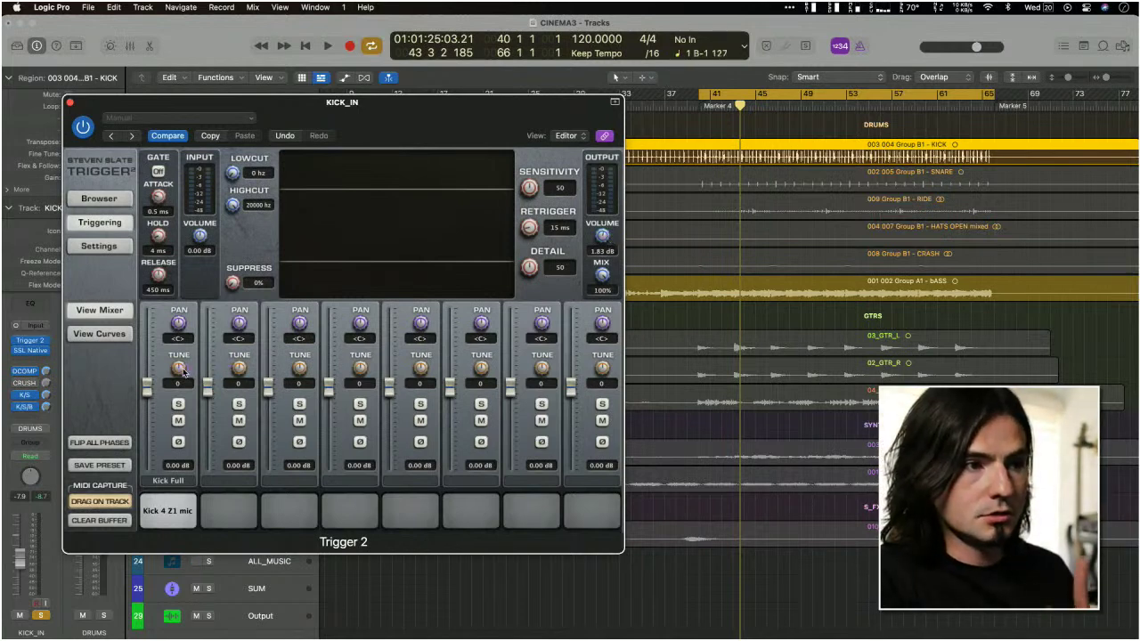
{"action": "key", "text": "space"}
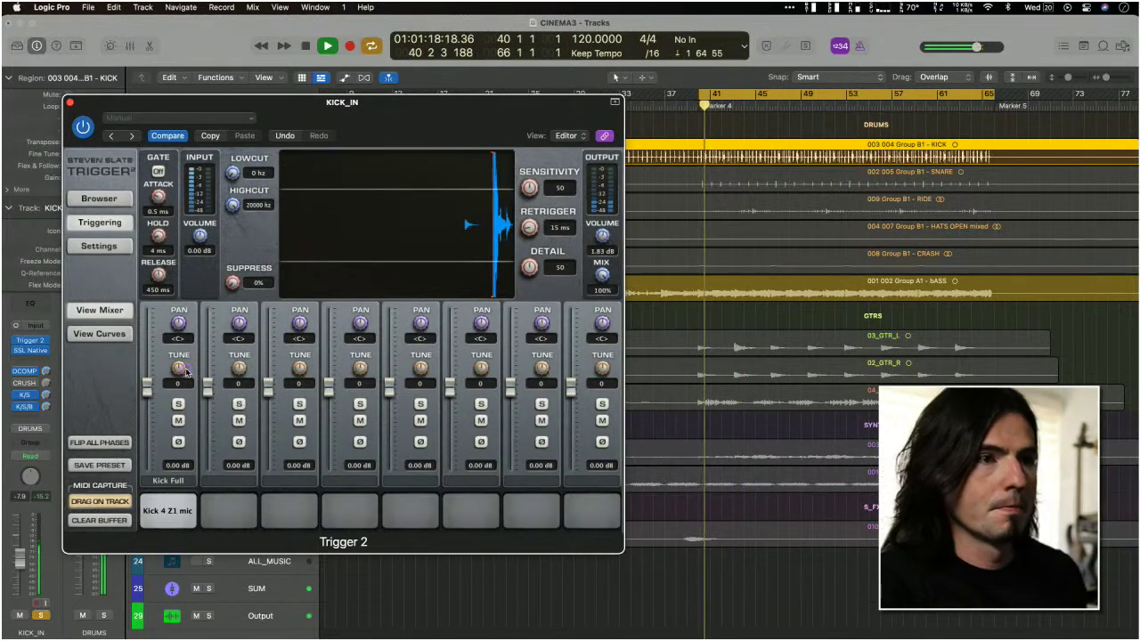
{"action": "mouse_move", "coordinate": [177, 375]}
{"action": "left_mouse_down"}
{"action": "mouse_move", "coordinate": [175, 396]}
{"action": "mouse_move", "coordinate": [176, 385]}
{"action": "left_mouse_up"}
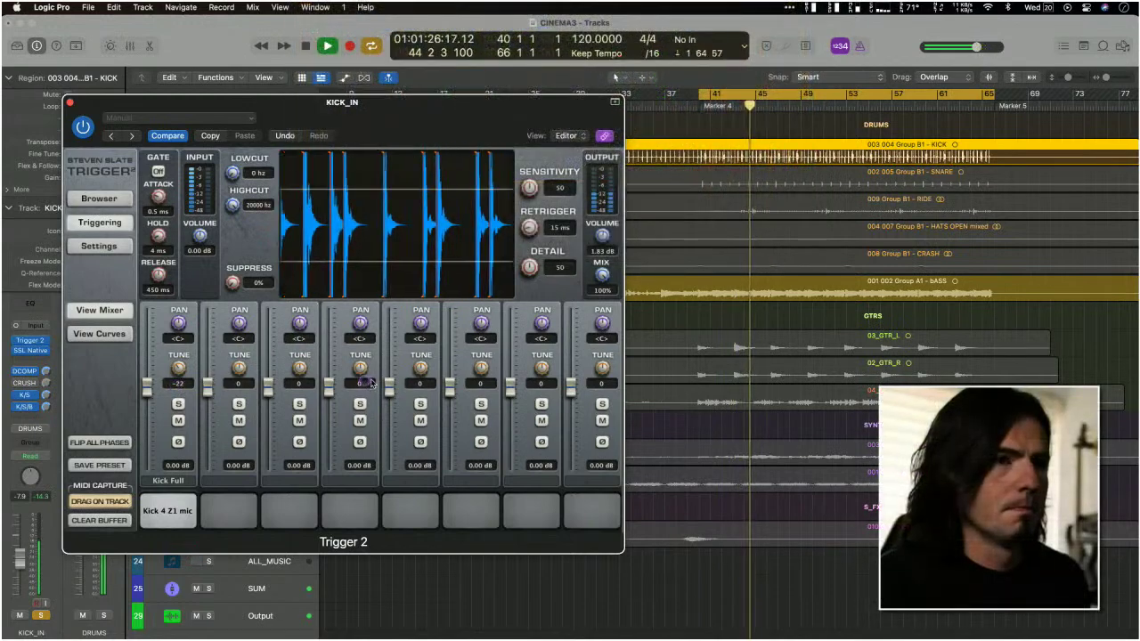
Step: Raise Trigger 2's output volume to 2.91 dB and play the triggered kick again
{"action": "left_click_drag", "start_coordinate": [600, 278], "coordinate": [598, 244]}
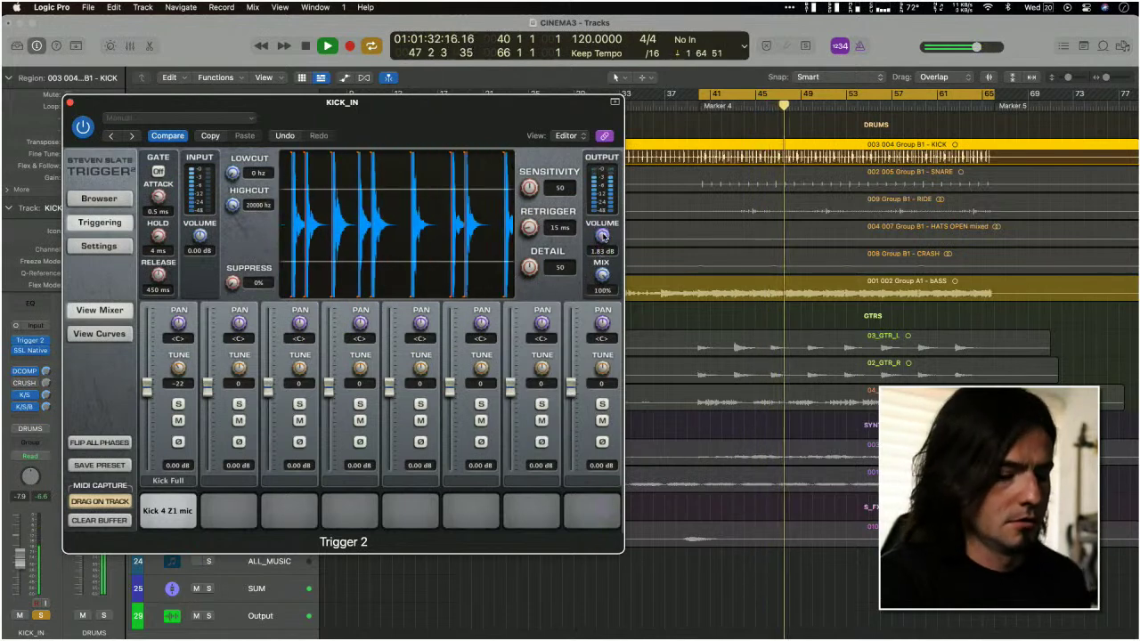
{"action": "key", "text": "space"}
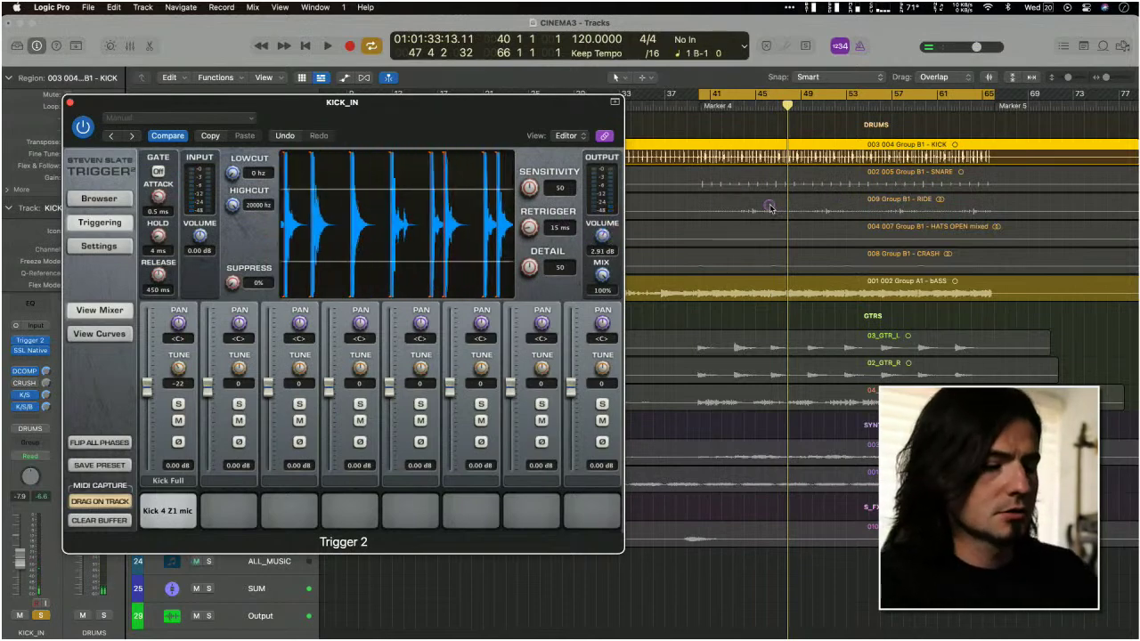
{"action": "left_click_drag", "start_coordinate": [866, 222], "coordinate": [666, 114]}
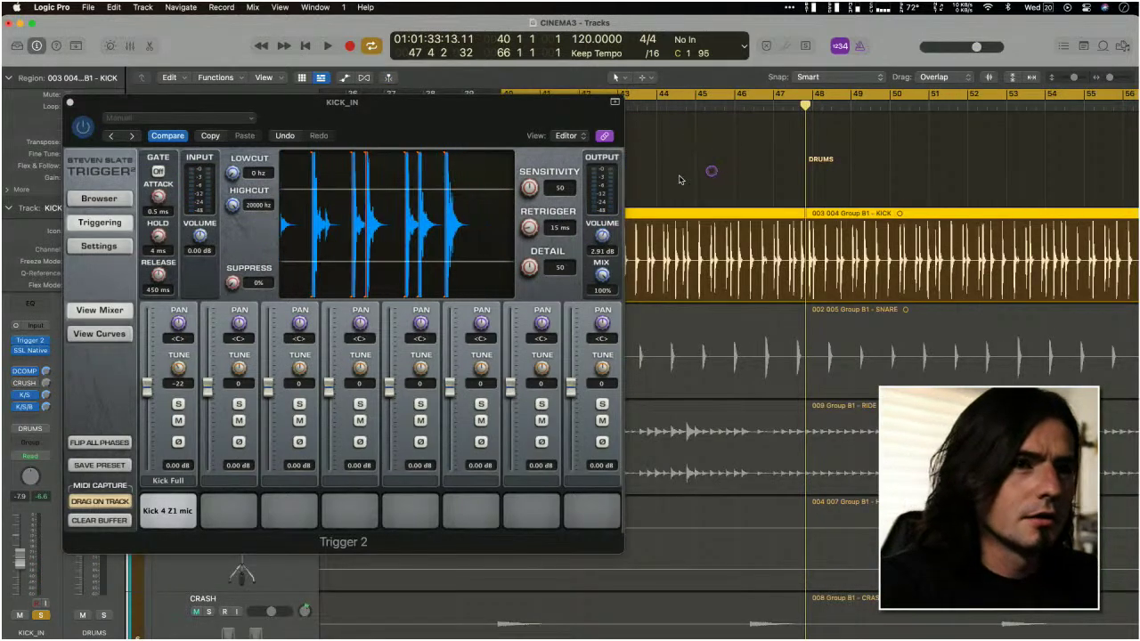
{"action": "left_click_drag", "start_coordinate": [481, 111], "coordinate": [446, 115]}
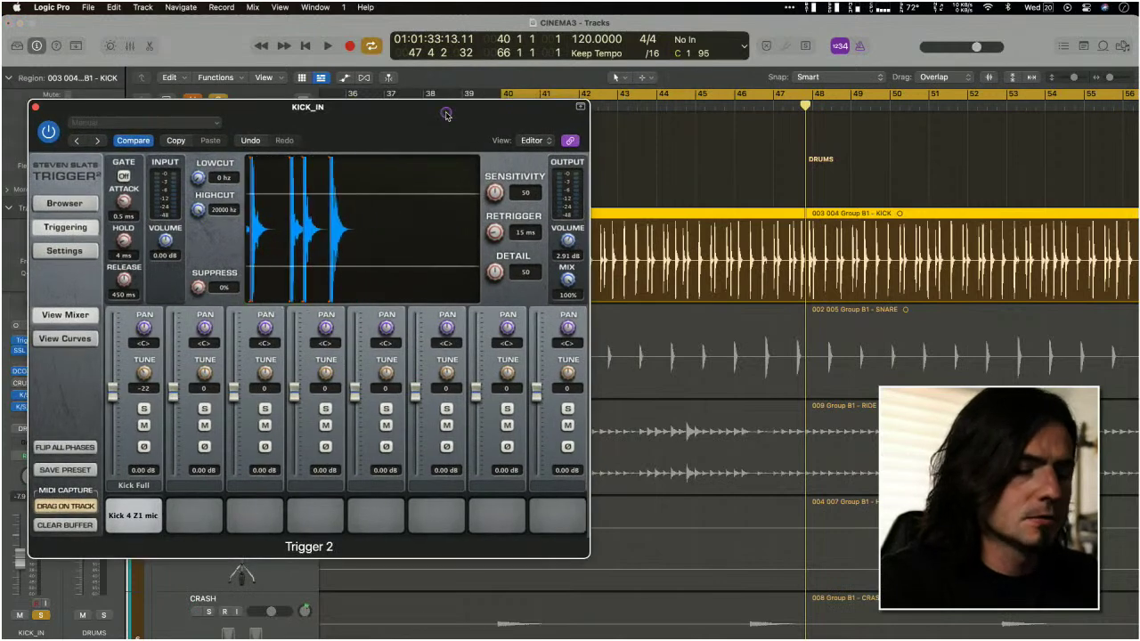
{"action": "key", "text": "space"}
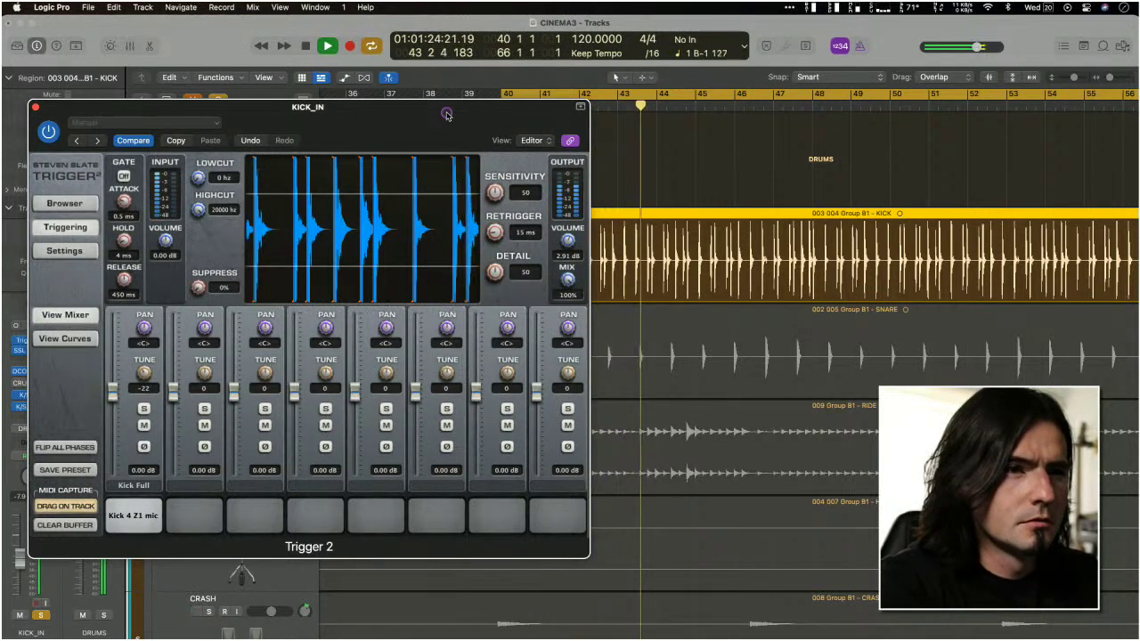
{"action": "key", "text": "space"}
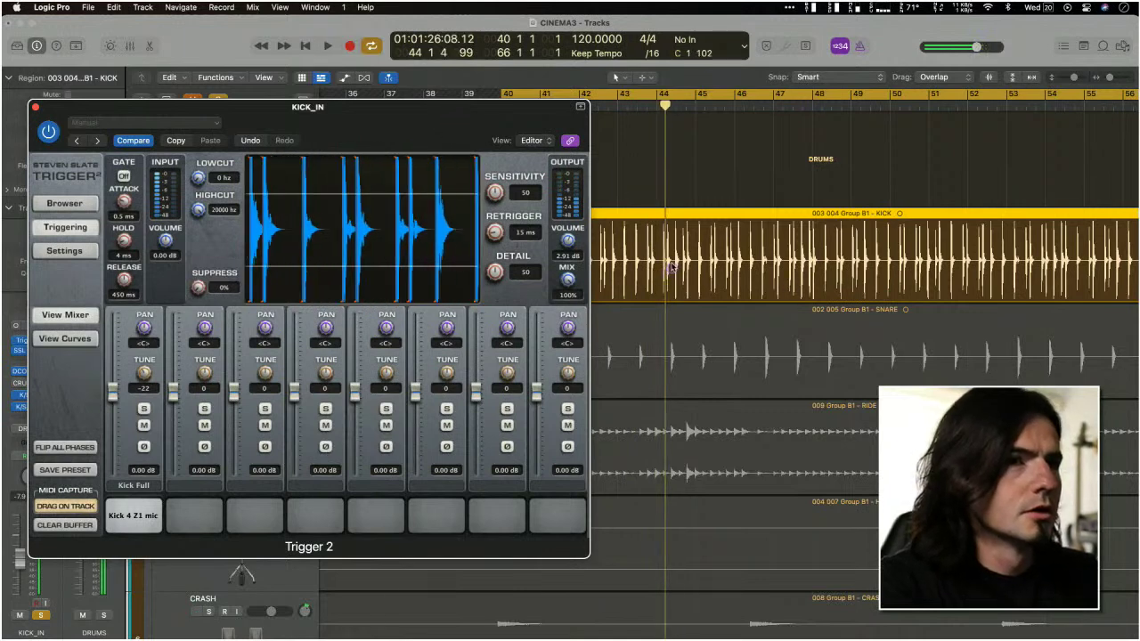
Step: Marquee-select the double kick hit on KICK_IN from 44 1 2 1 to 44 2 3 201 and audition it with Trigger 2
{"action": "left_click_drag", "start_coordinate": [647, 207], "coordinate": [738, 402]}
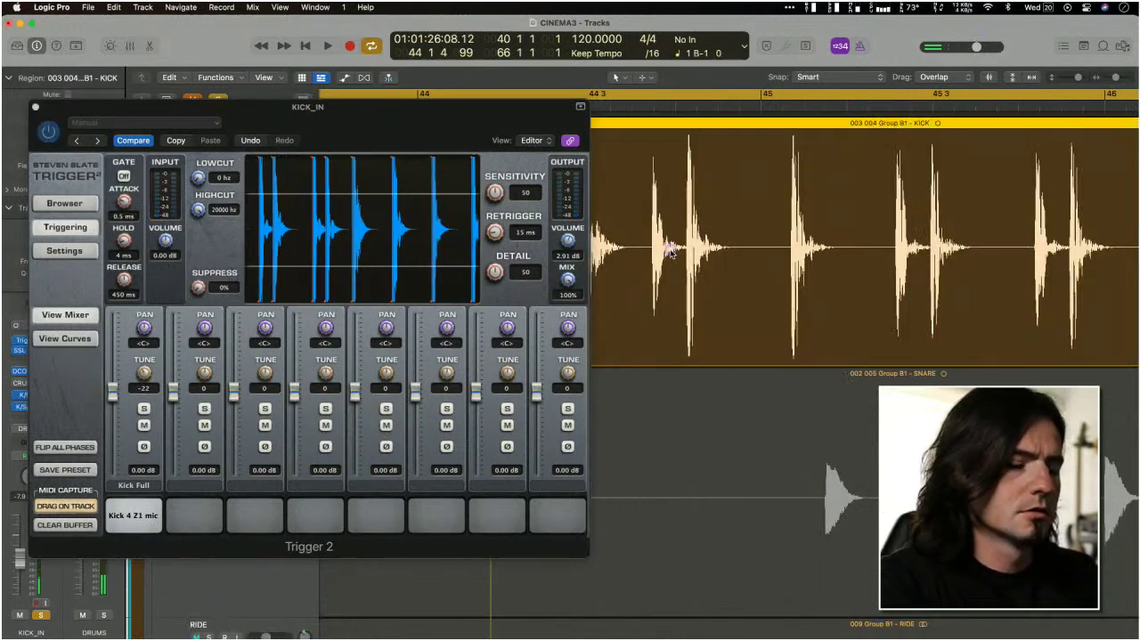
{"action": "key", "text": "v"}
{"action": "left_click_drag", "start_coordinate": [440, 182], "coordinate": [564, 232]}
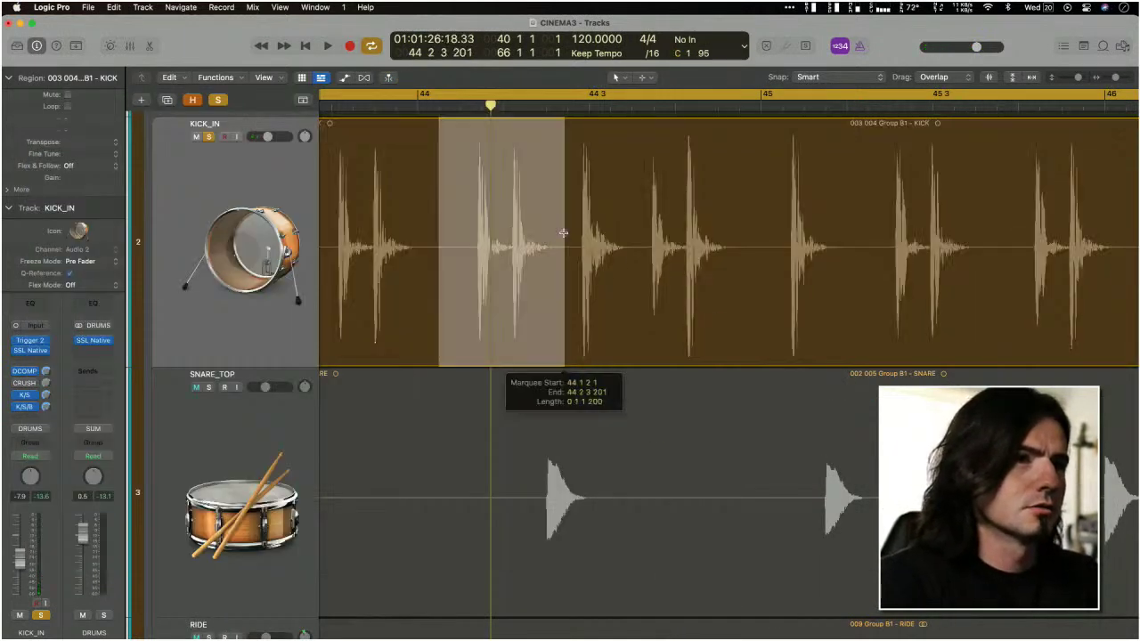
{"action": "scroll", "coordinate": [510, 284], "scroll_direction": "up", "scroll_amount": 3}
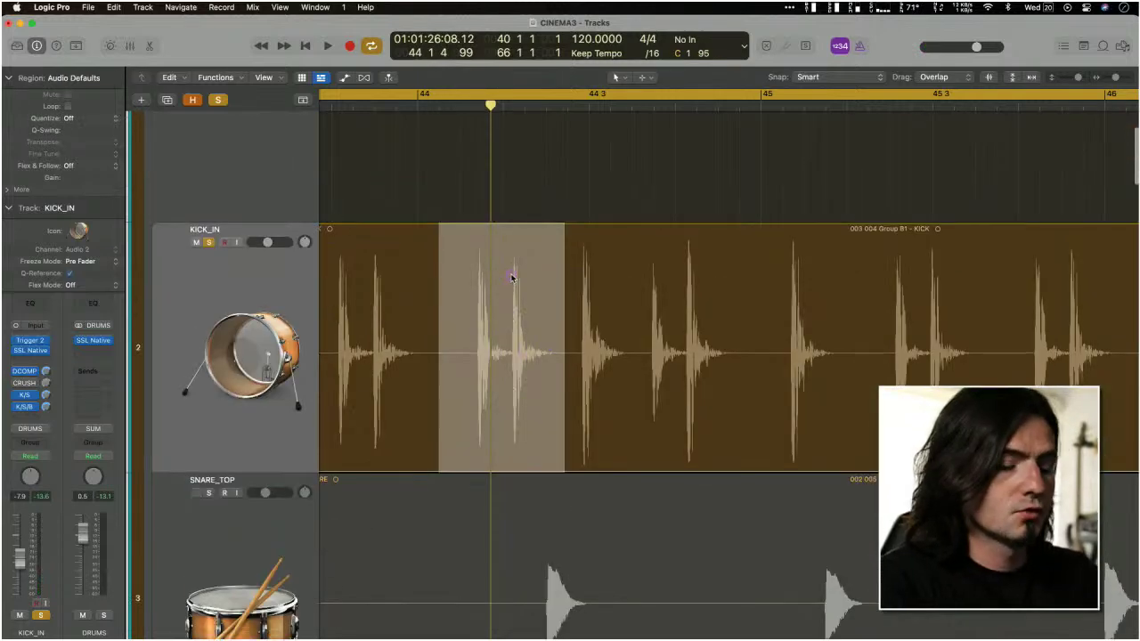
{"action": "key", "text": "v"}
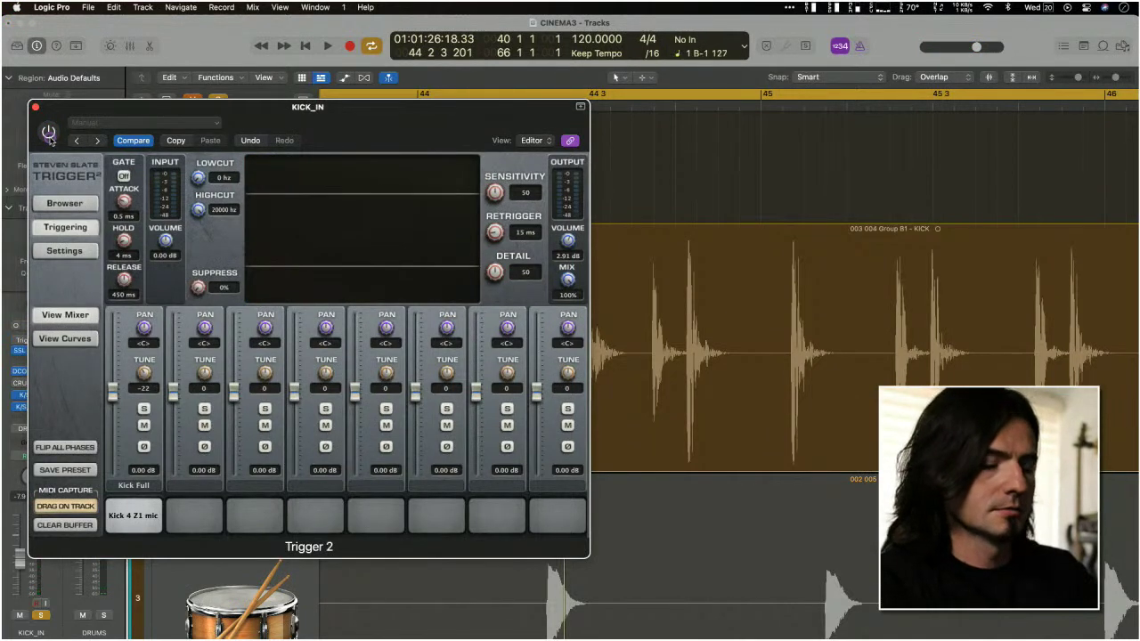
{"action": "key", "text": "space"}
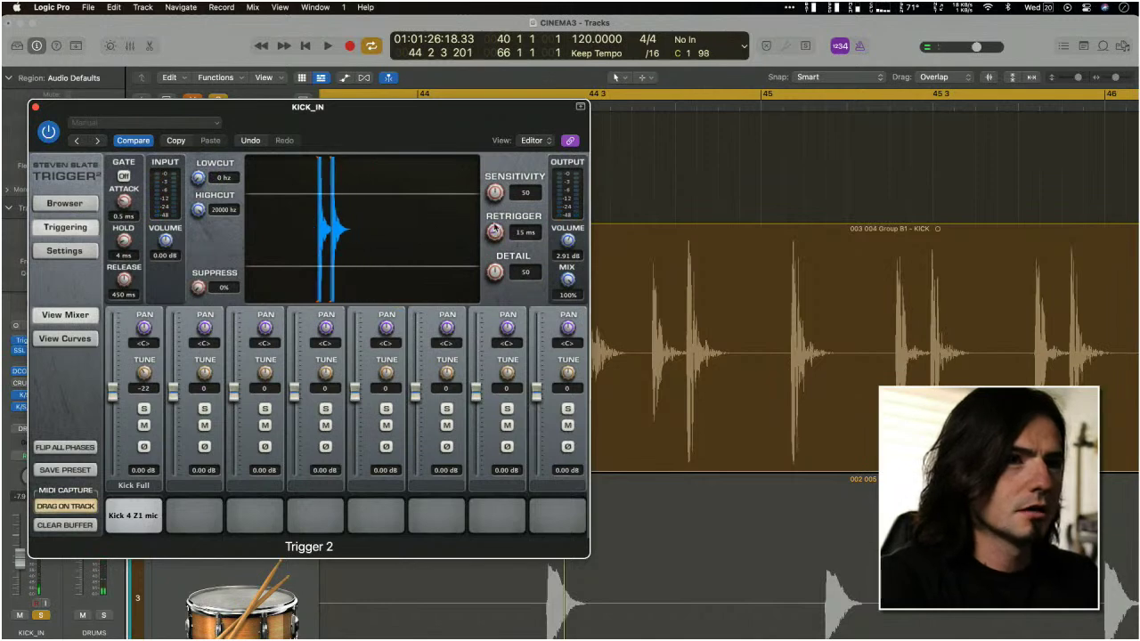
Step: Raise Trigger 2's Retrigger to 42 ms while the double hit plays, then clear the marquee selection on KICK_IN
{"action": "left_click_drag", "start_coordinate": [495, 229], "coordinate": [496, 191]}
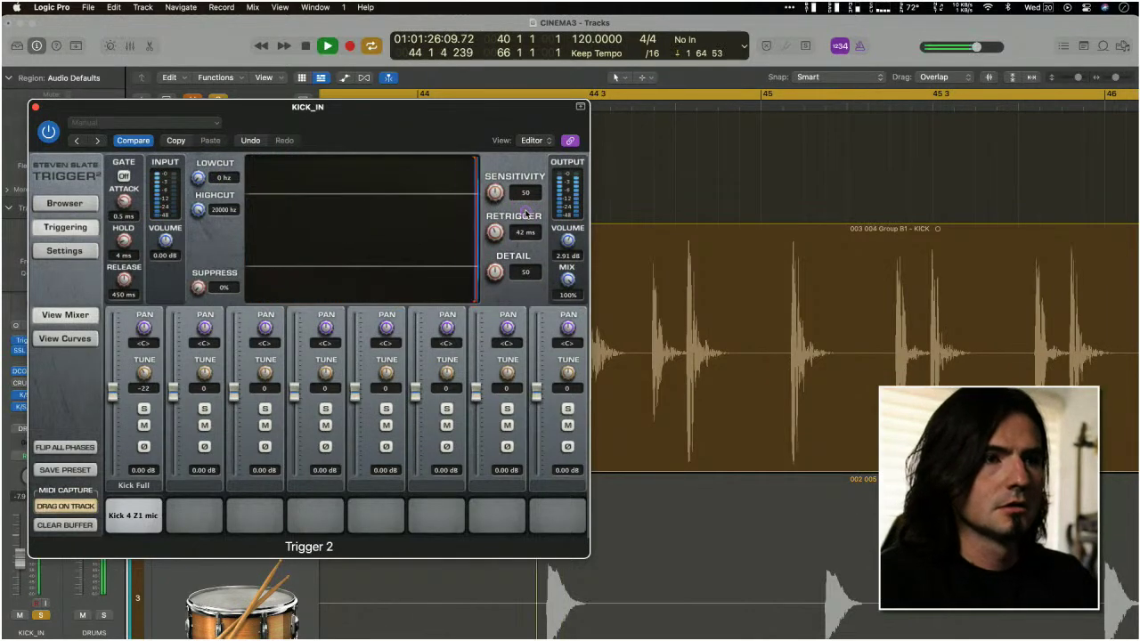
{"action": "key", "text": "v"}
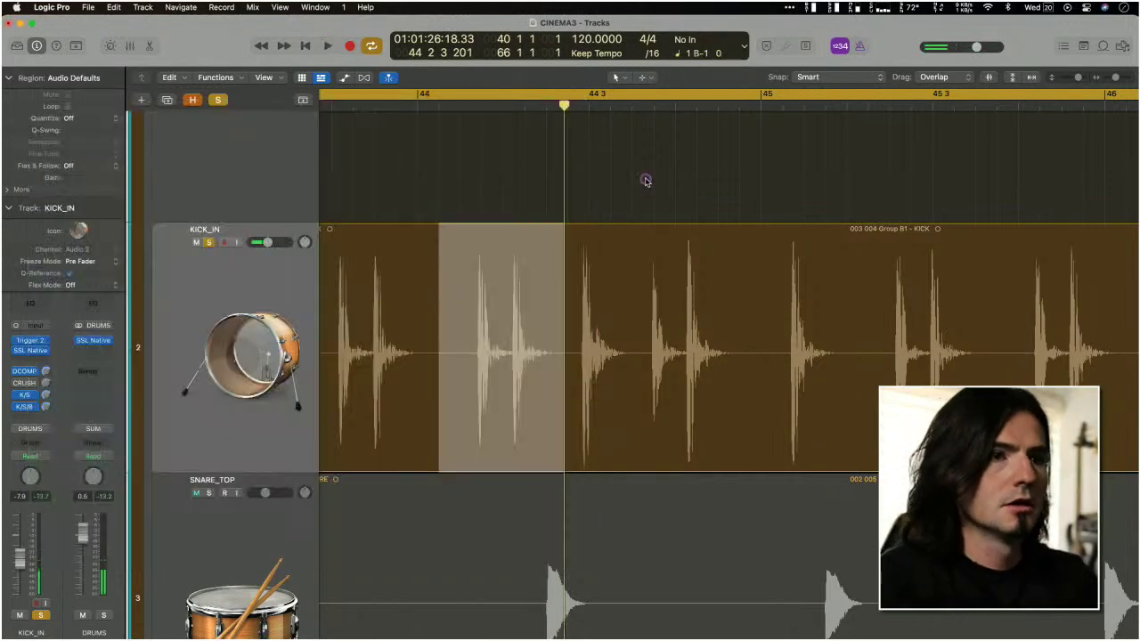
{"action": "left_click", "coordinate": [645, 180]}
{"action": "key", "text": "z"}
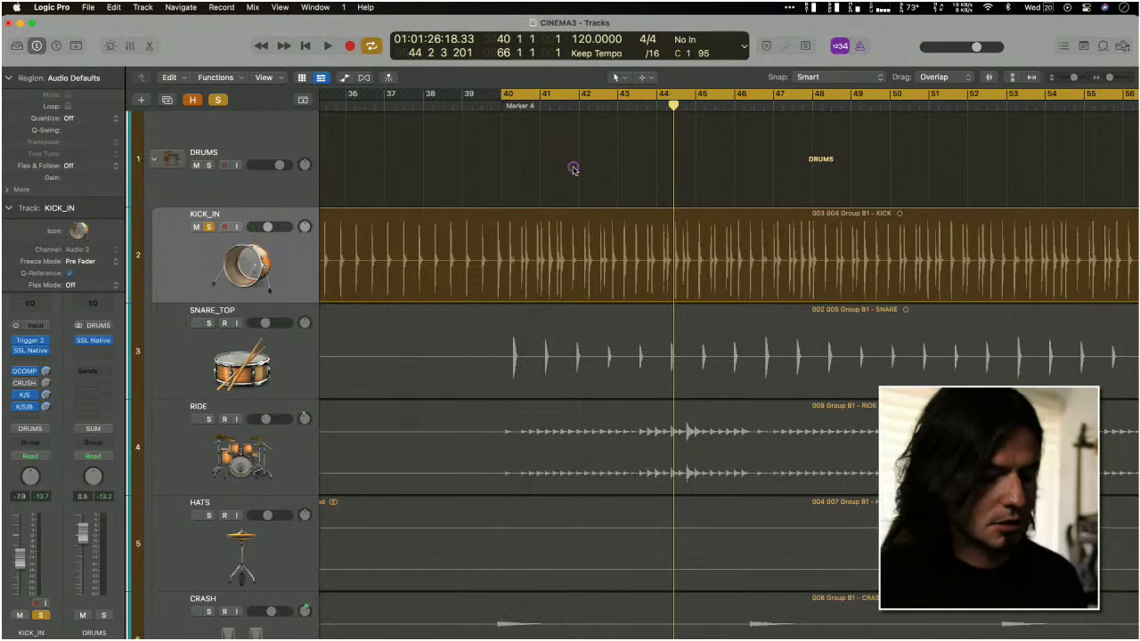
Step: Unsolo KICK_IN and raise its fader to -5.5 dB while the full mix plays
{"action": "key", "text": "s"}
{"action": "key", "text": "super+a"}
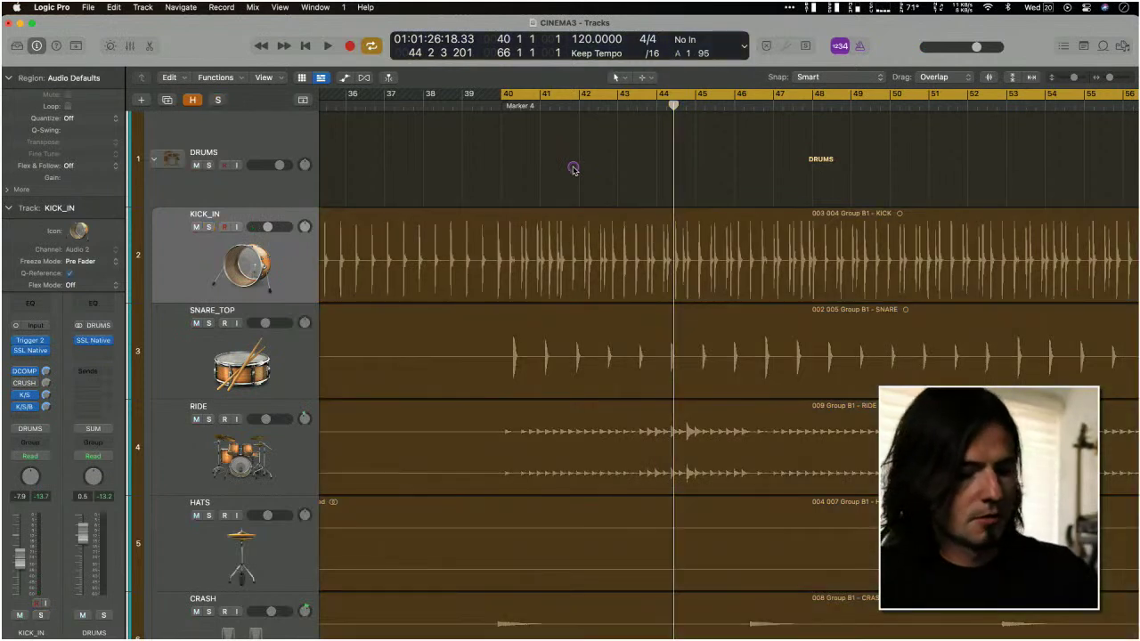
{"action": "key", "text": "space"}
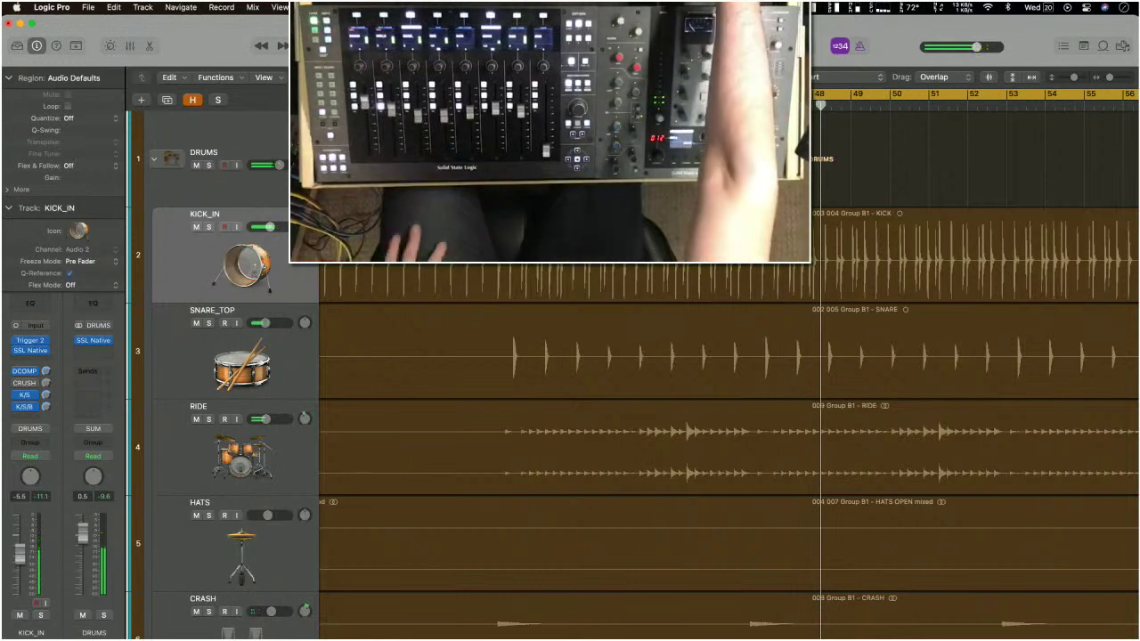
Step: Insert the Unfiltered Audio Bass Mint plug-in on KICK_IN between Trigger 2 and the SSL Native channel strip
{"action": "left_click", "coordinate": [38, 350]}
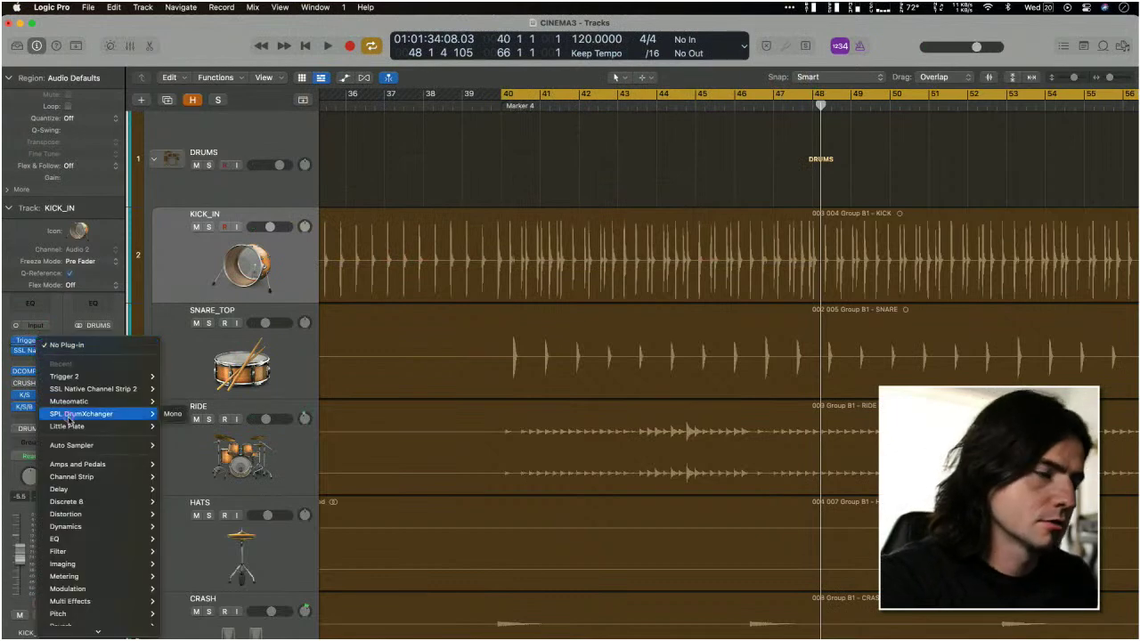
{"action": "mouse_move", "coordinate": [99, 528]}
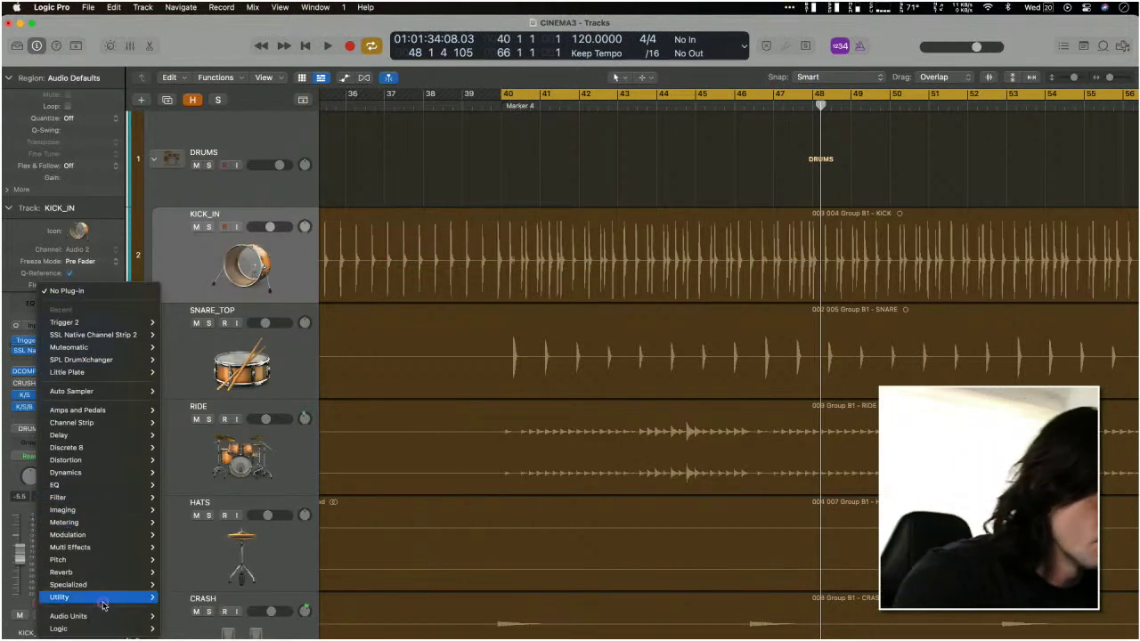
{"action": "mouse_move", "coordinate": [104, 576]}
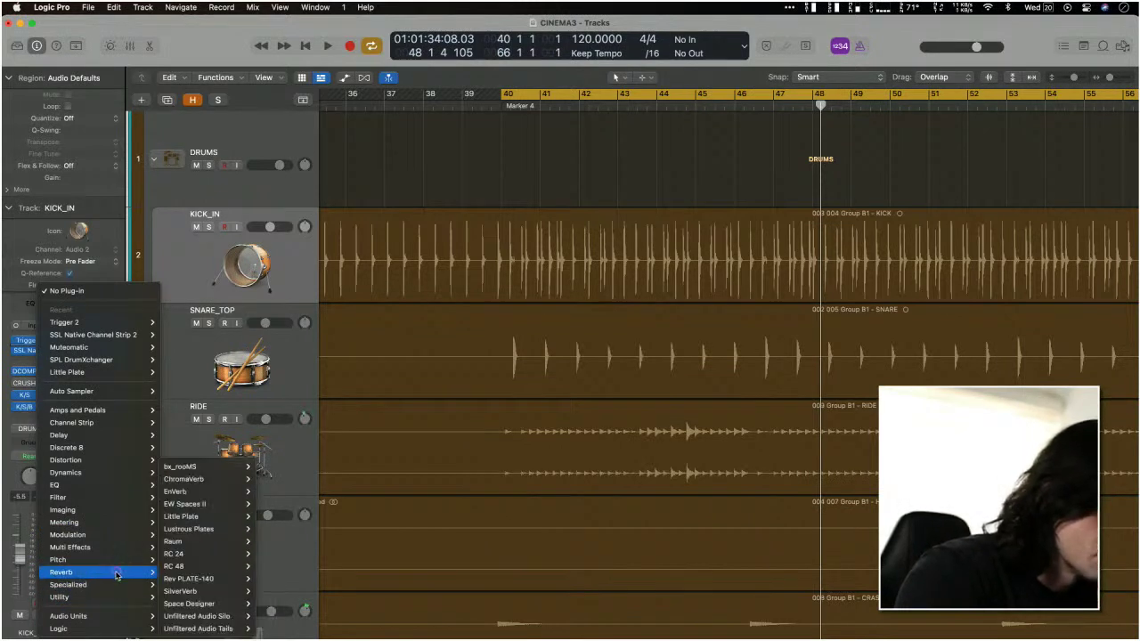
{"action": "mouse_move", "coordinate": [241, 609]}
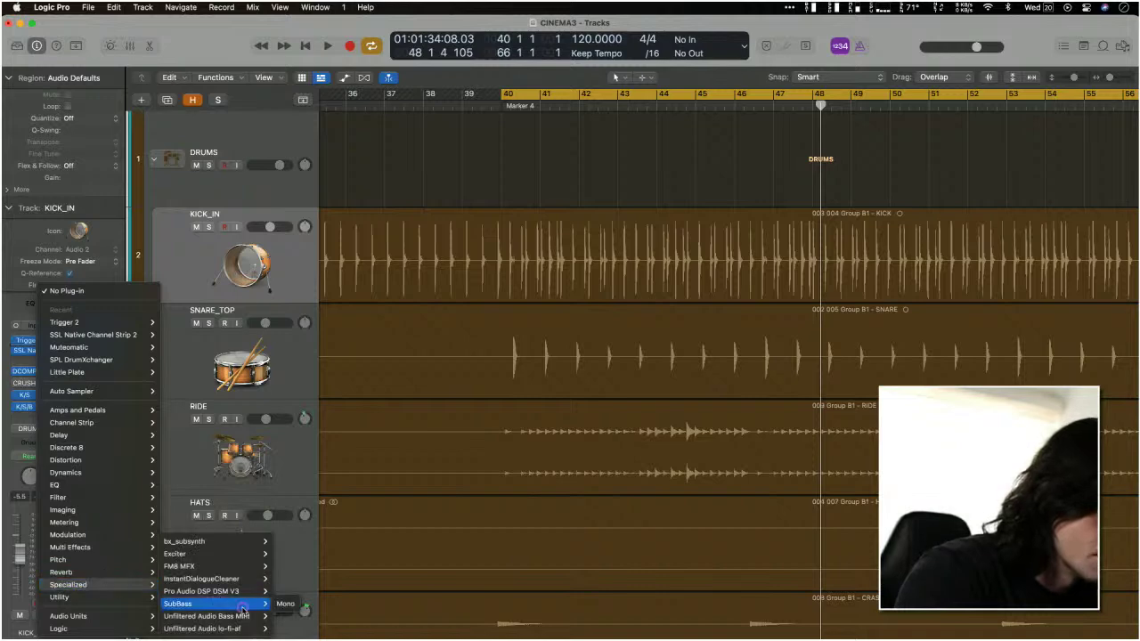
{"action": "left_click", "coordinate": [314, 616]}
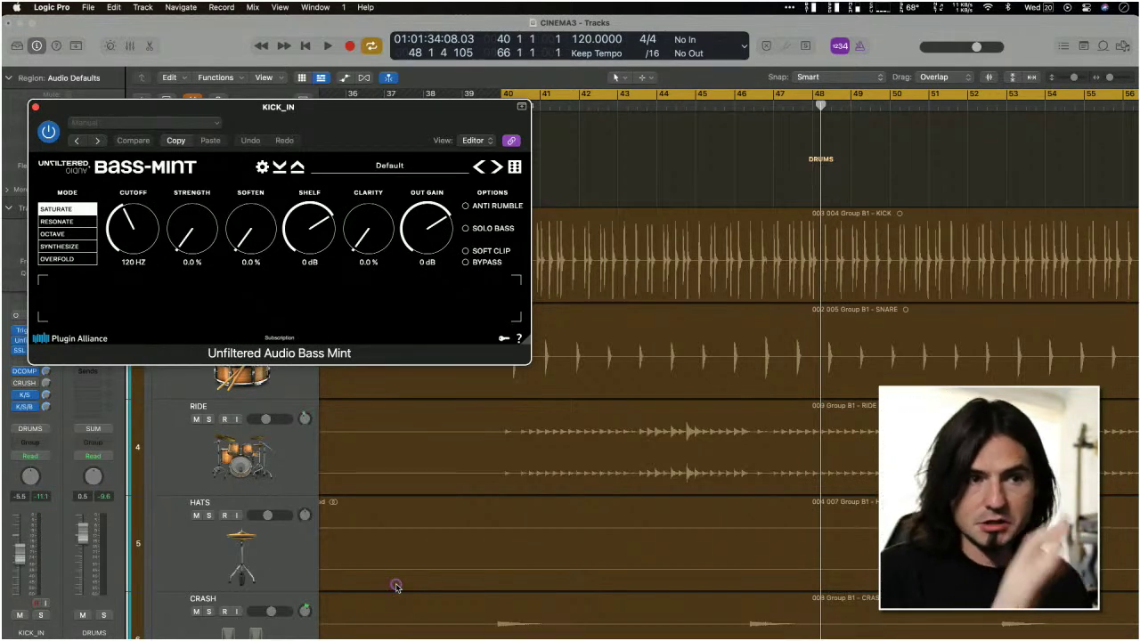
Step: Solo and play KICK_IN, setting Bass Mint to Octave mode with Strength 28.5% and Cutoff 89.6 Hz
{"action": "key", "text": "s"}
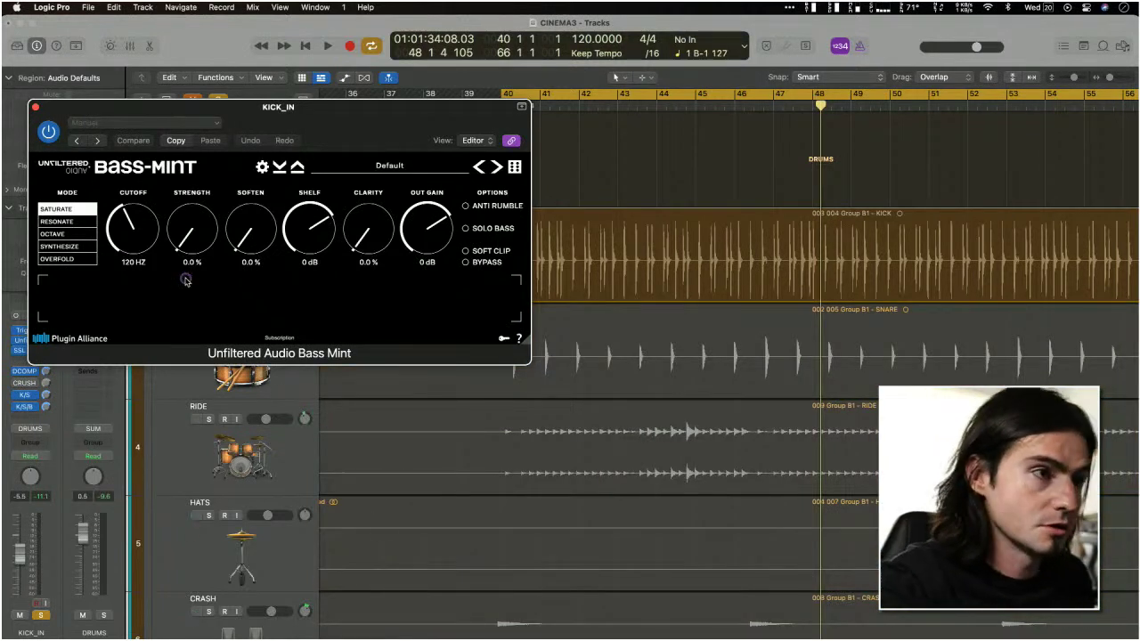
{"action": "key", "text": "space"}
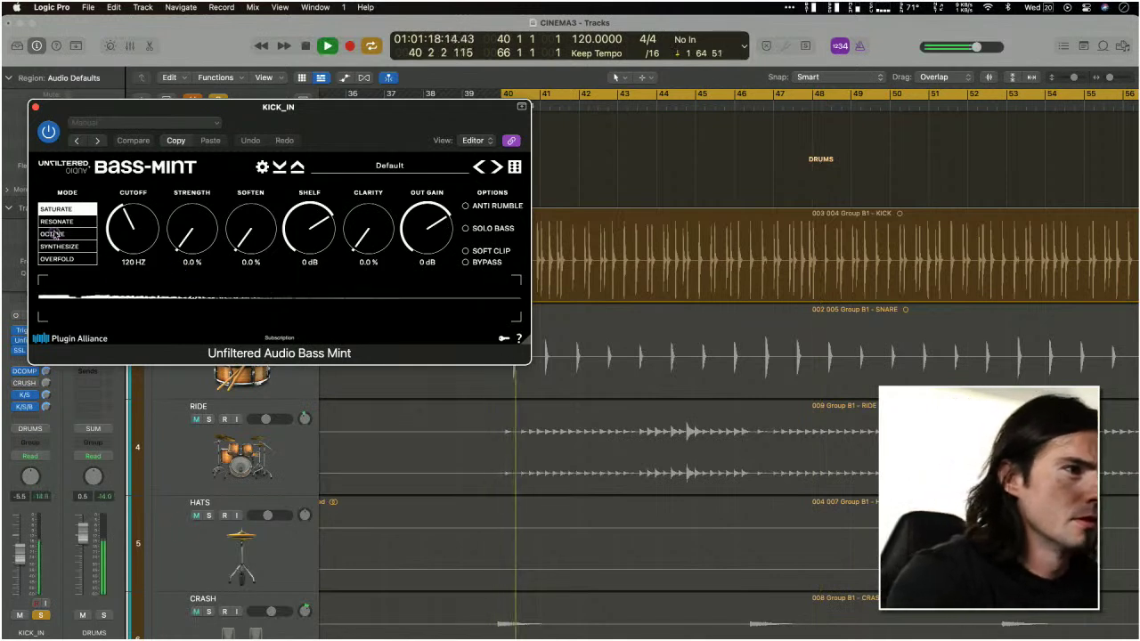
{"action": "left_click", "coordinate": [70, 233]}
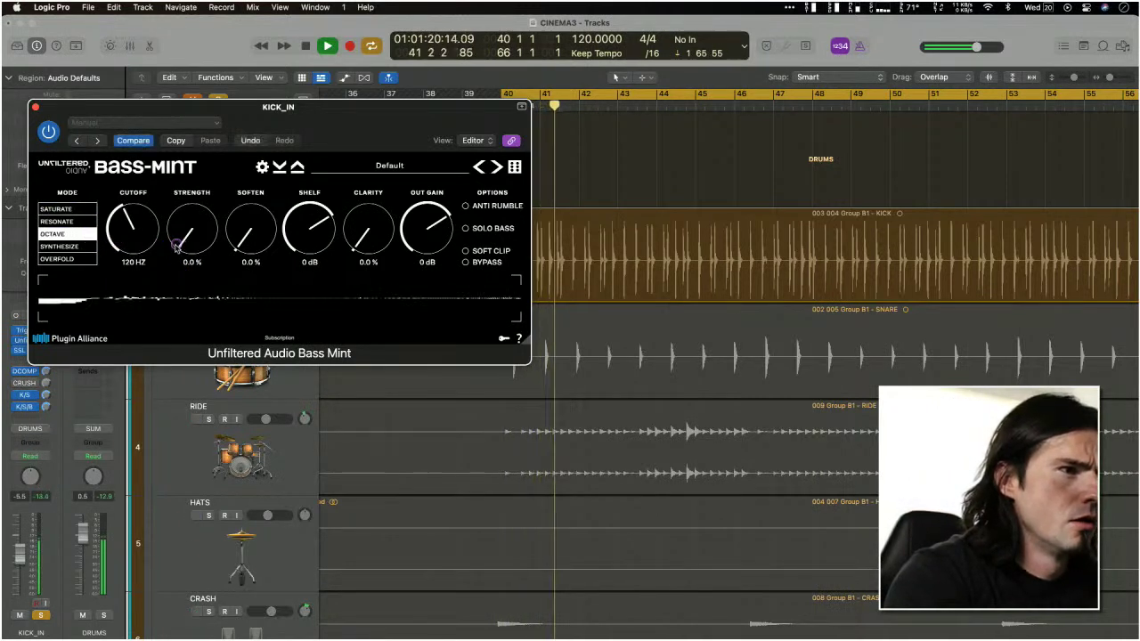
{"action": "left_click_drag", "start_coordinate": [185, 238], "coordinate": [136, 253]}
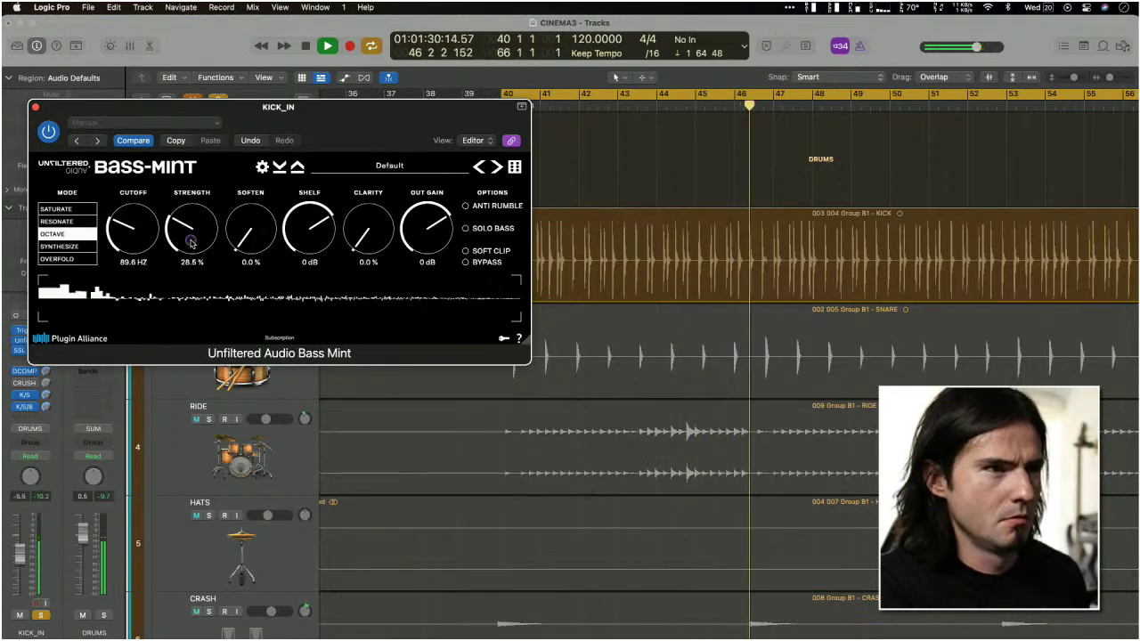
Step: Set Bass Mint's Clarity to 31.5%, Strength to 32.6%, Soften to 20.7% and Cutoff to 92.3 Hz during playback
{"action": "left_click_drag", "start_coordinate": [368, 228], "coordinate": [371, 187]}
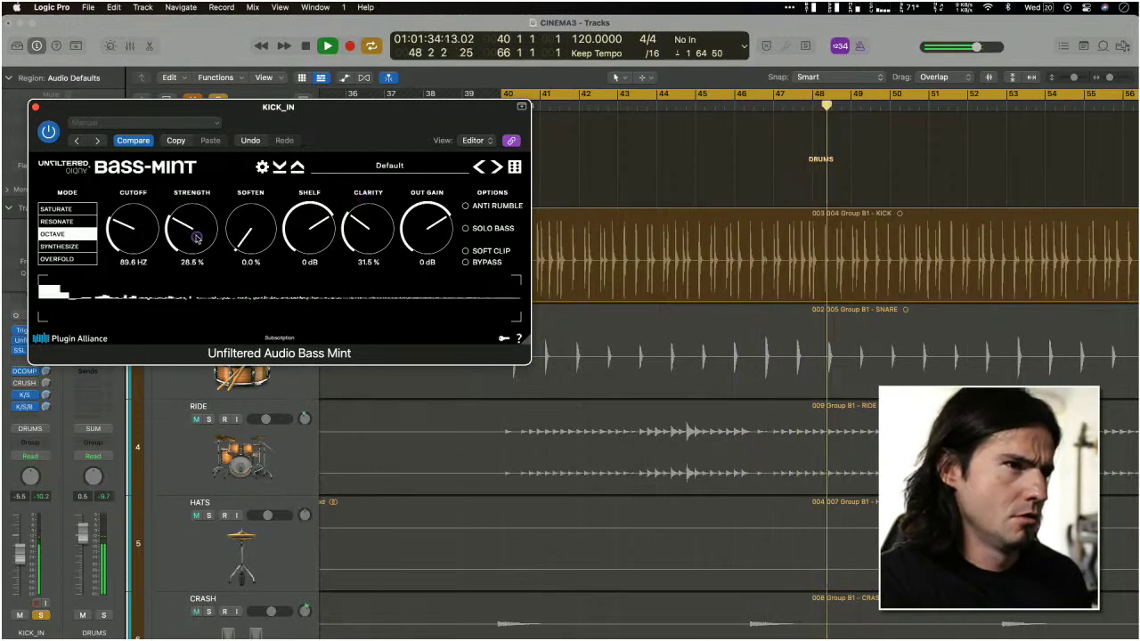
{"action": "left_click_drag", "start_coordinate": [199, 236], "coordinate": [253, 210]}
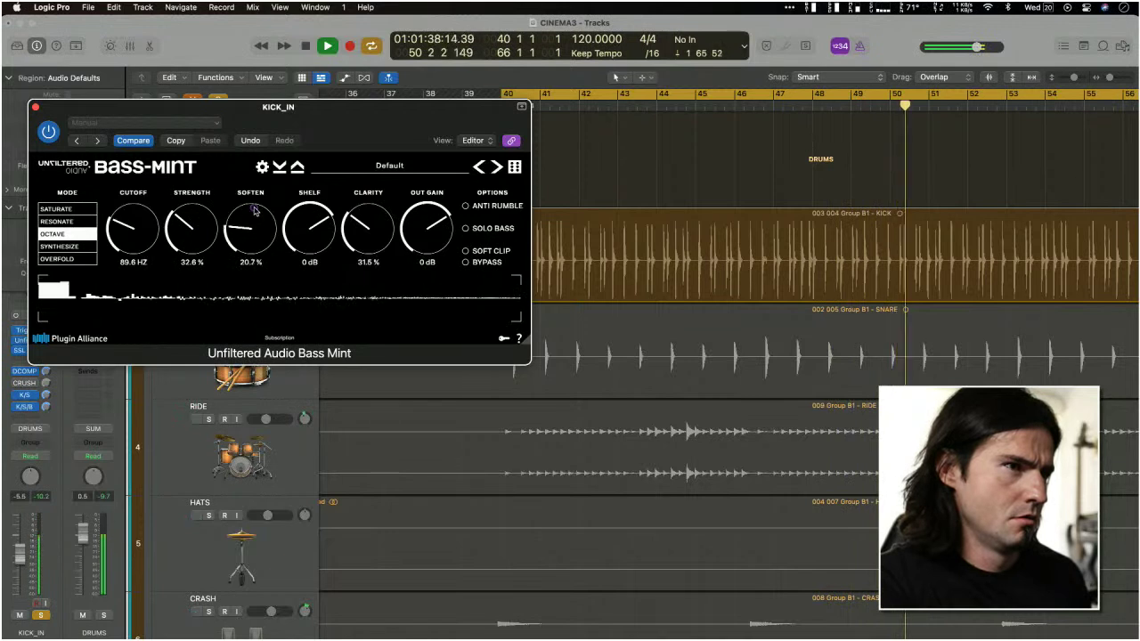
{"action": "left_click_drag", "start_coordinate": [108, 230], "coordinate": [132, 234]}
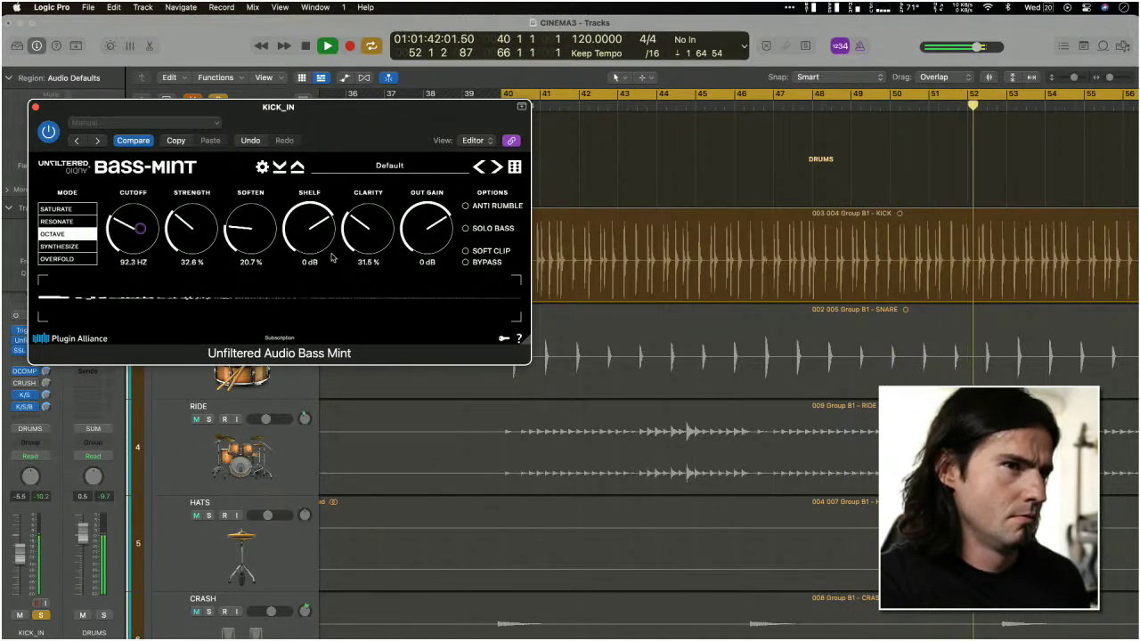
Step: Enable Anti Rumble and Soft Clip in Bass Mint and lower its Cutoff to 89.9 Hz
{"action": "left_click", "coordinate": [465, 205]}
{"action": "left_click", "coordinate": [465, 252]}
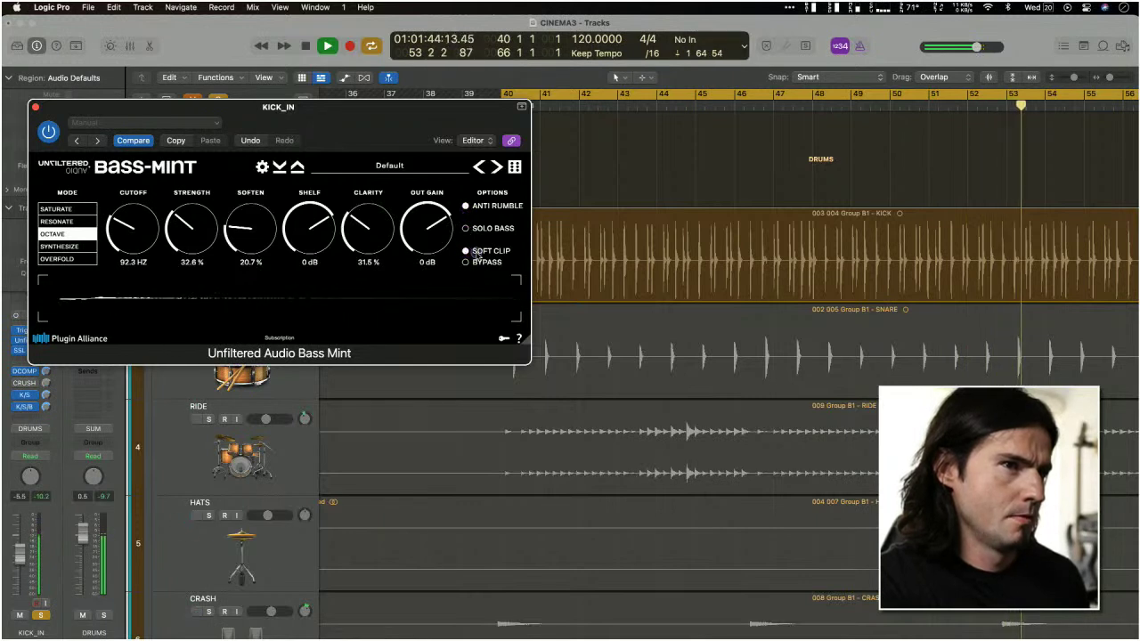
{"action": "left_click_drag", "start_coordinate": [153, 246], "coordinate": [137, 237]}
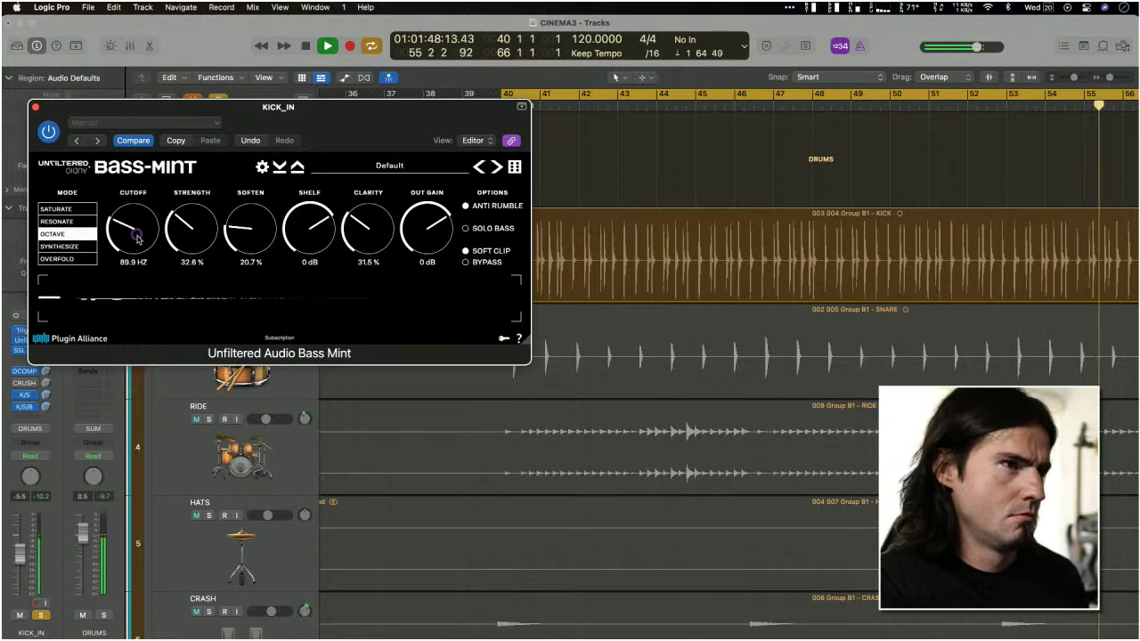
Step: Audition Bass Mint's modes and choose Synthesize with Strength 39.8% and Clarity 16.7%, then stop playback
{"action": "left_click", "coordinate": [77, 214]}
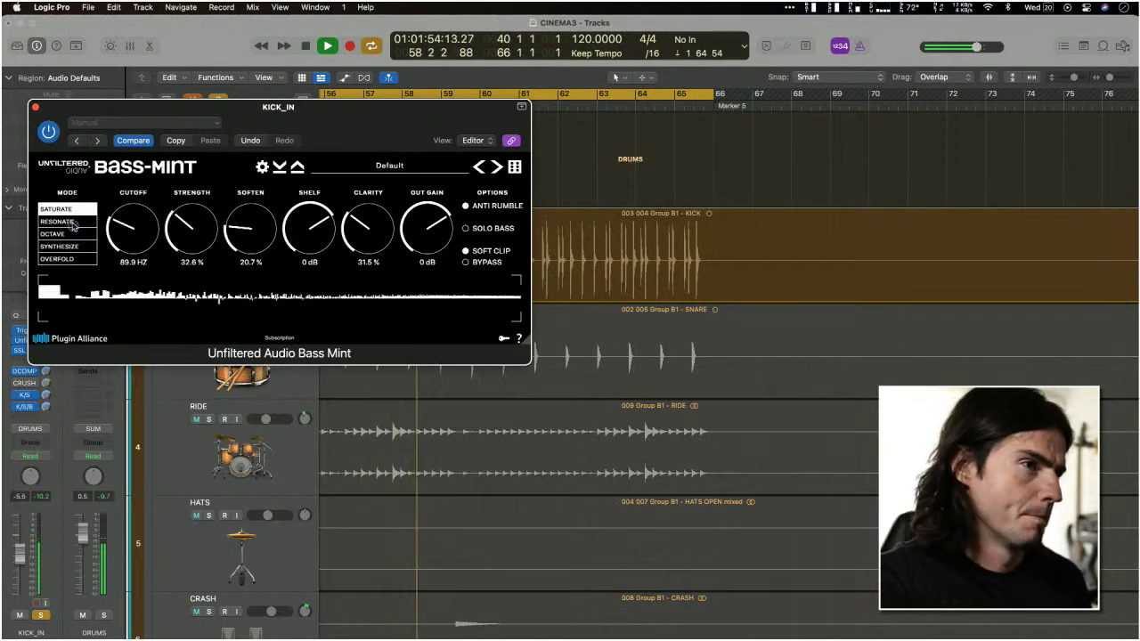
{"action": "left_click", "coordinate": [76, 221]}
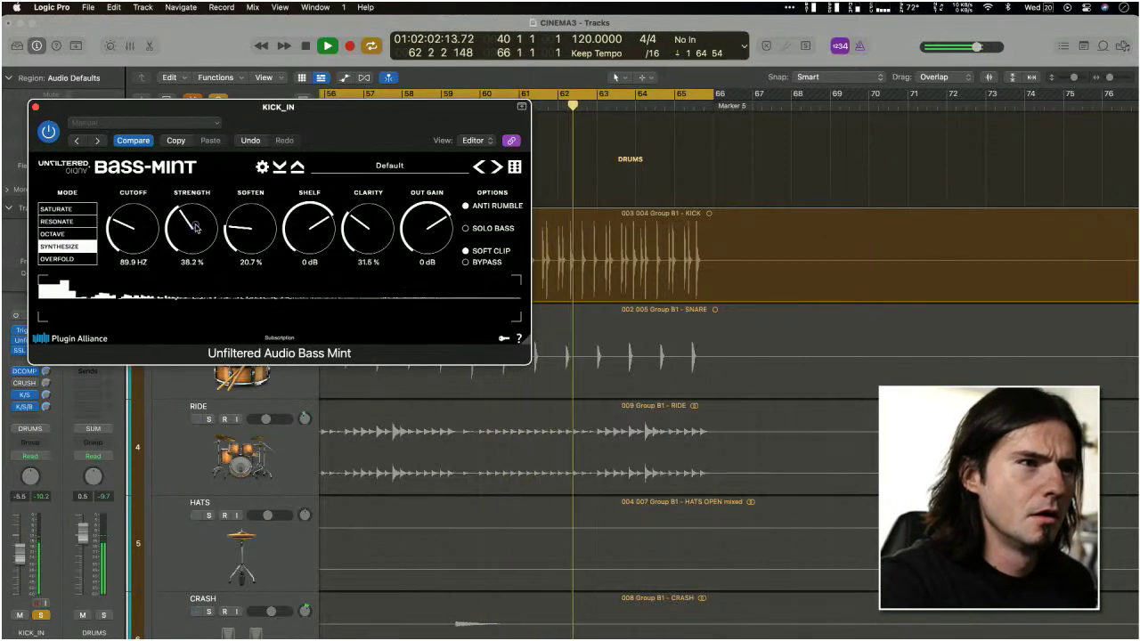
{"action": "left_click_drag", "start_coordinate": [195, 235], "coordinate": [195, 225]}
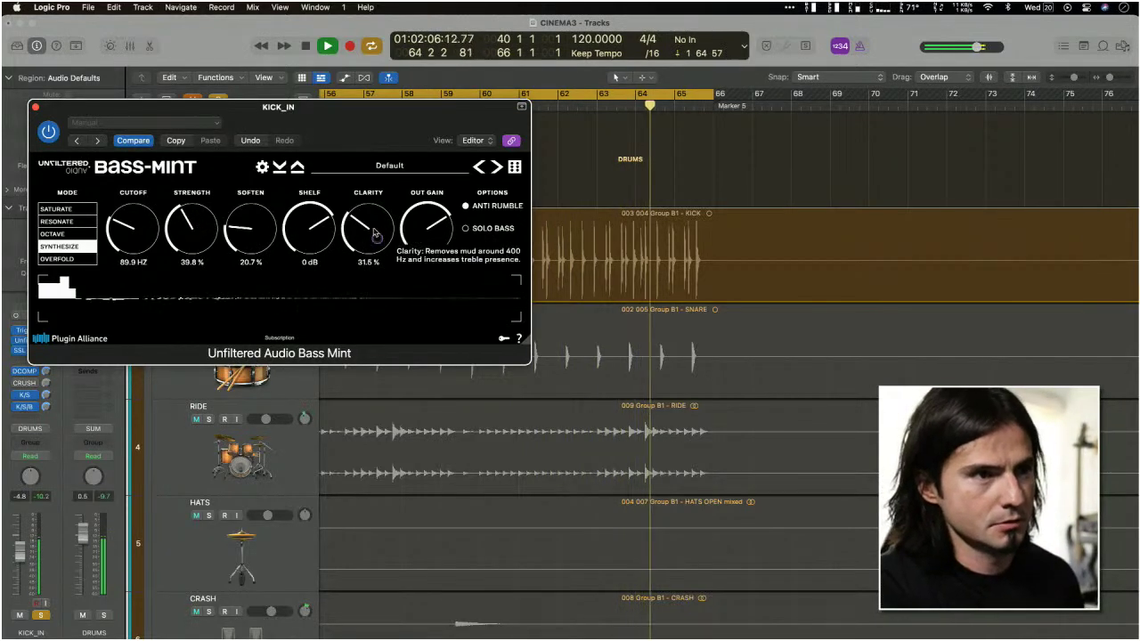
{"action": "left_click_drag", "start_coordinate": [372, 233], "coordinate": [374, 250]}
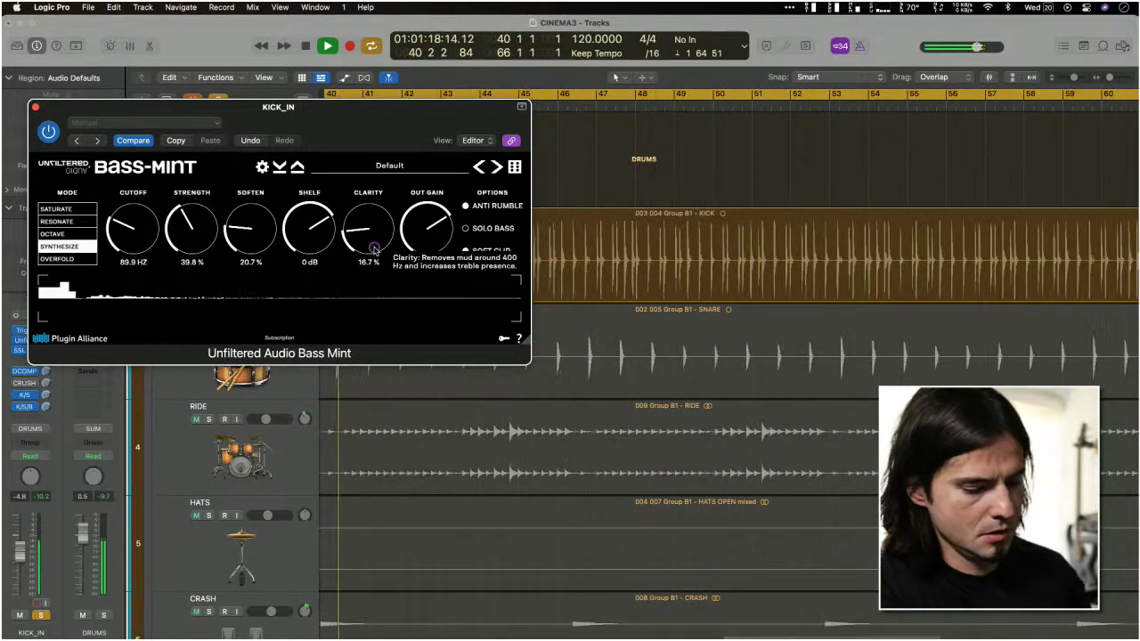
{"action": "key", "text": "space"}
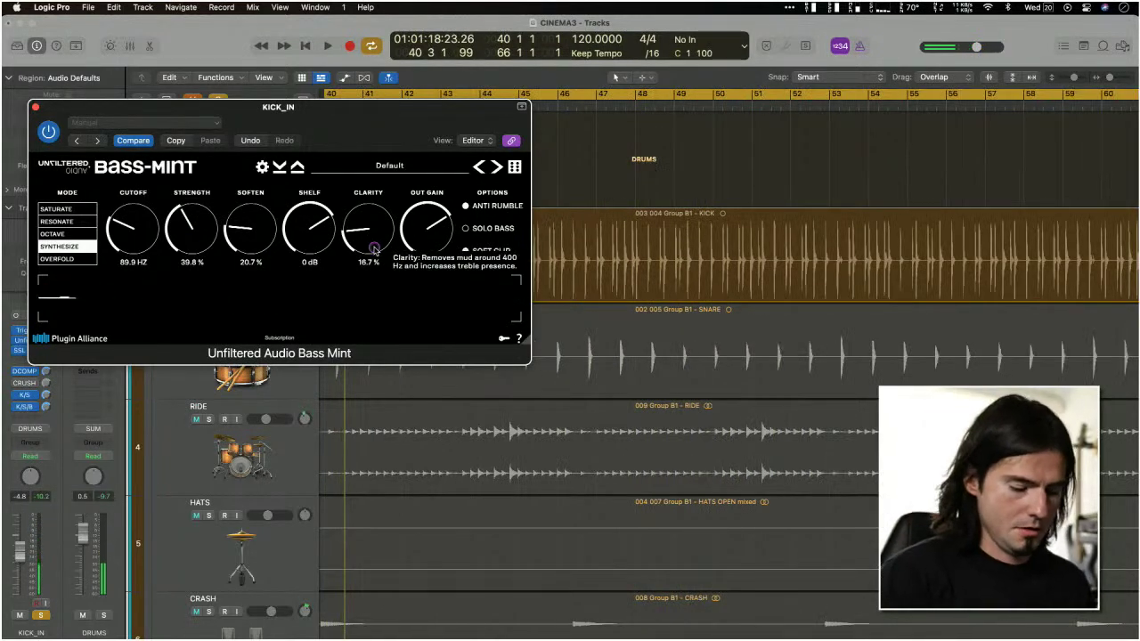
Step: Zoom the arrangement out to show more tracks and a longer time range, and open the Mixer
{"action": "key", "text": "super+a"}
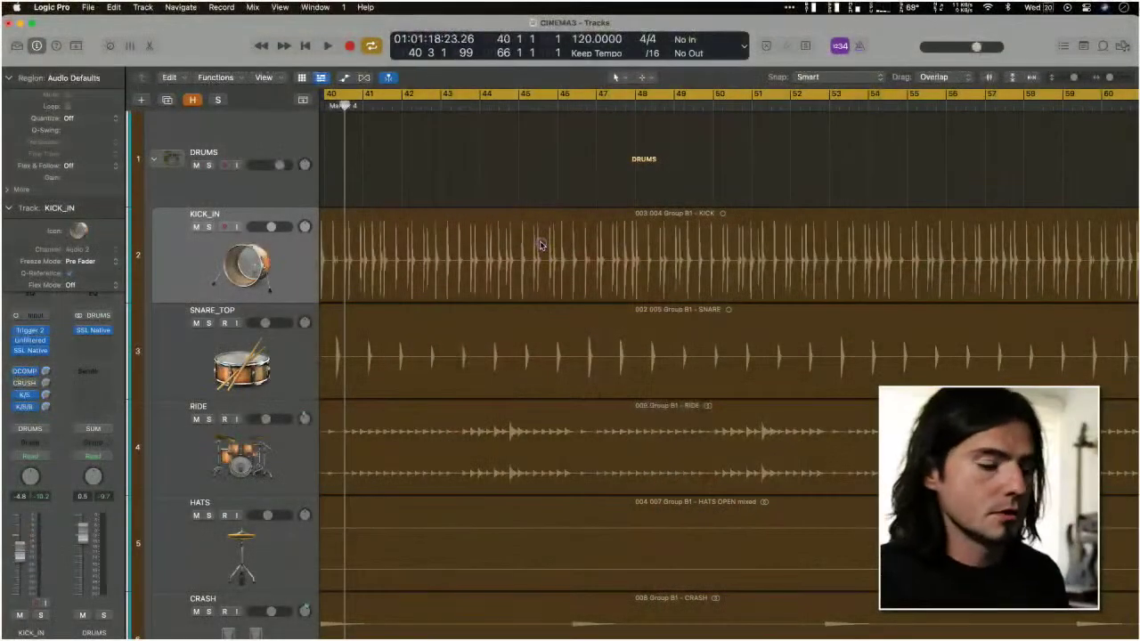
{"action": "key", "text": "super+Left"}
{"action": "key", "text": "super+Up"}
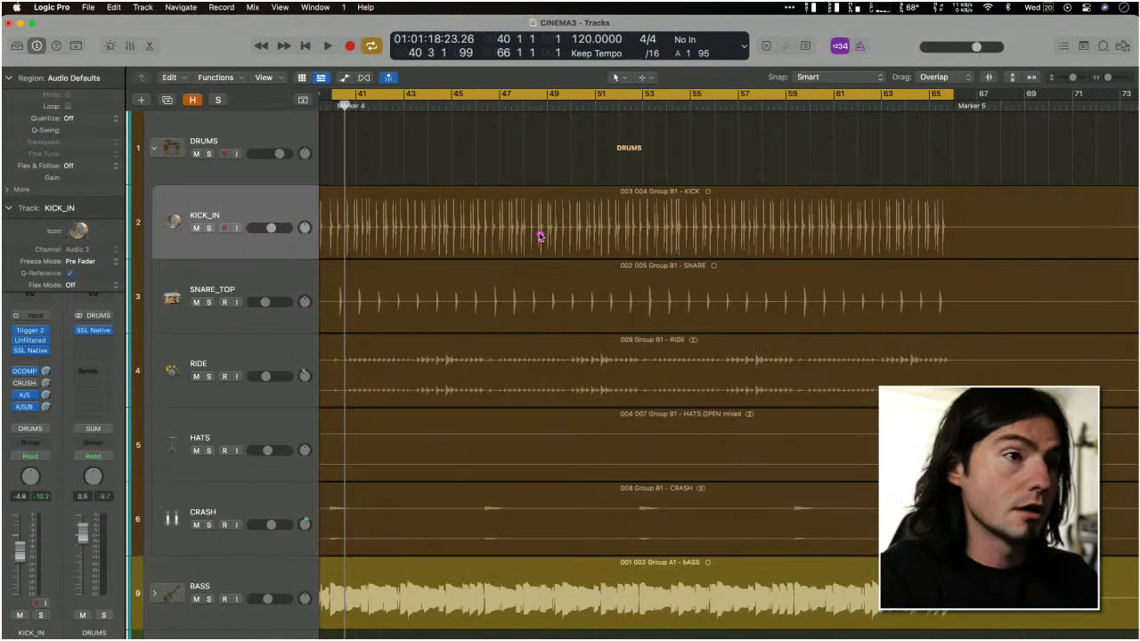
{"action": "key", "text": "super+Up"}
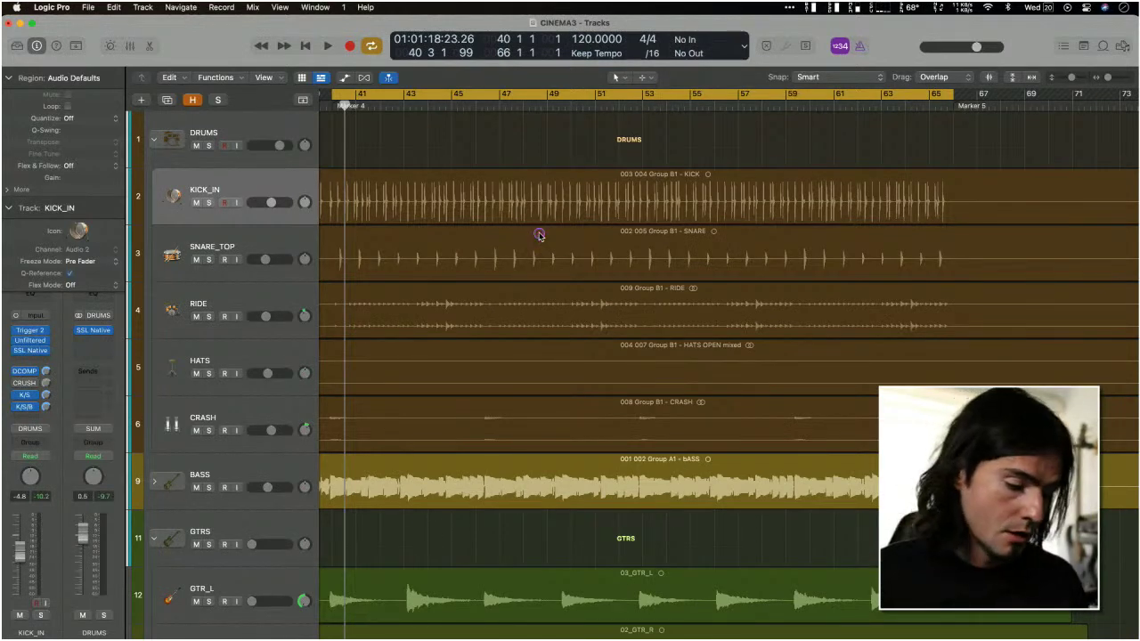
{"action": "key", "text": "super+2"}
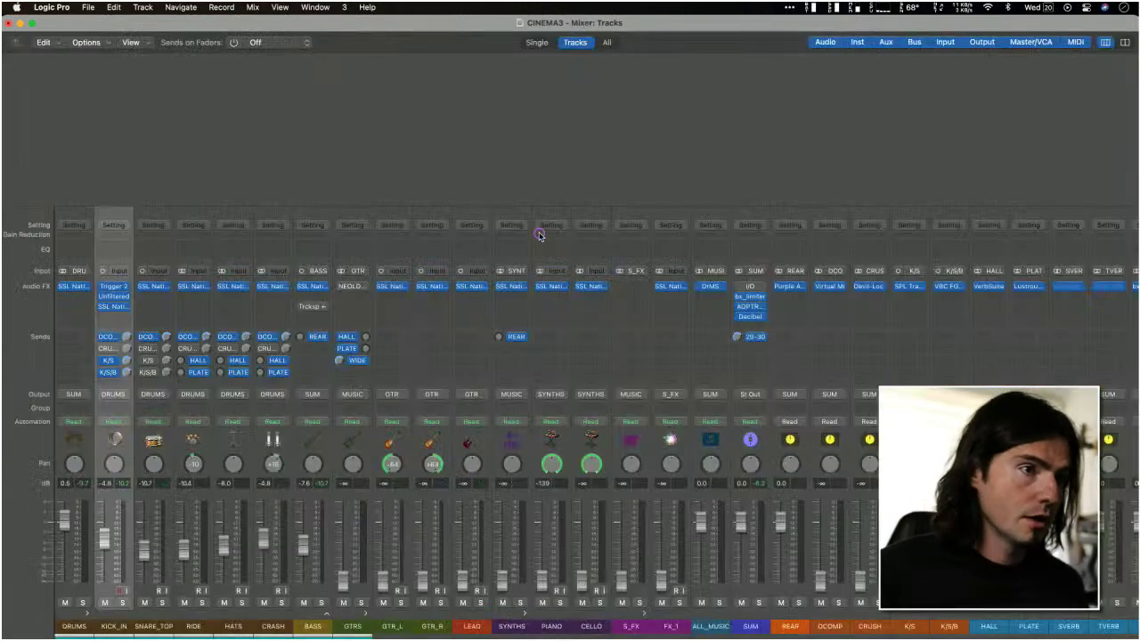
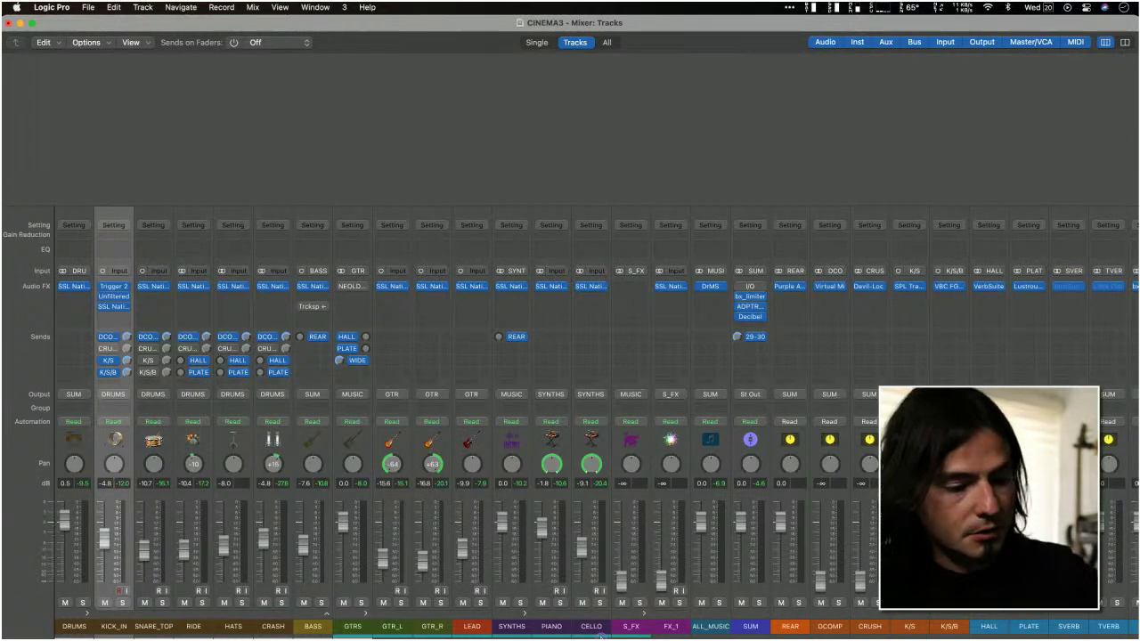
Step: Return to the arrangement, move the playhead to the project start, and fit the whole song and more tracks in view
{"action": "key", "text": "1"}
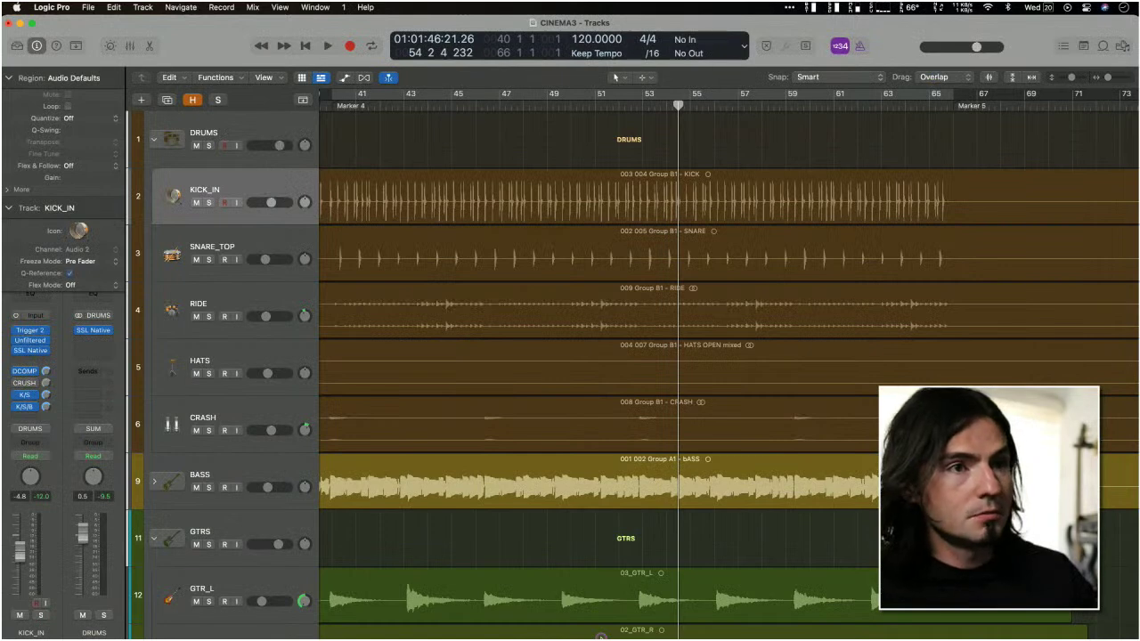
{"action": "key", "text": "Return"}
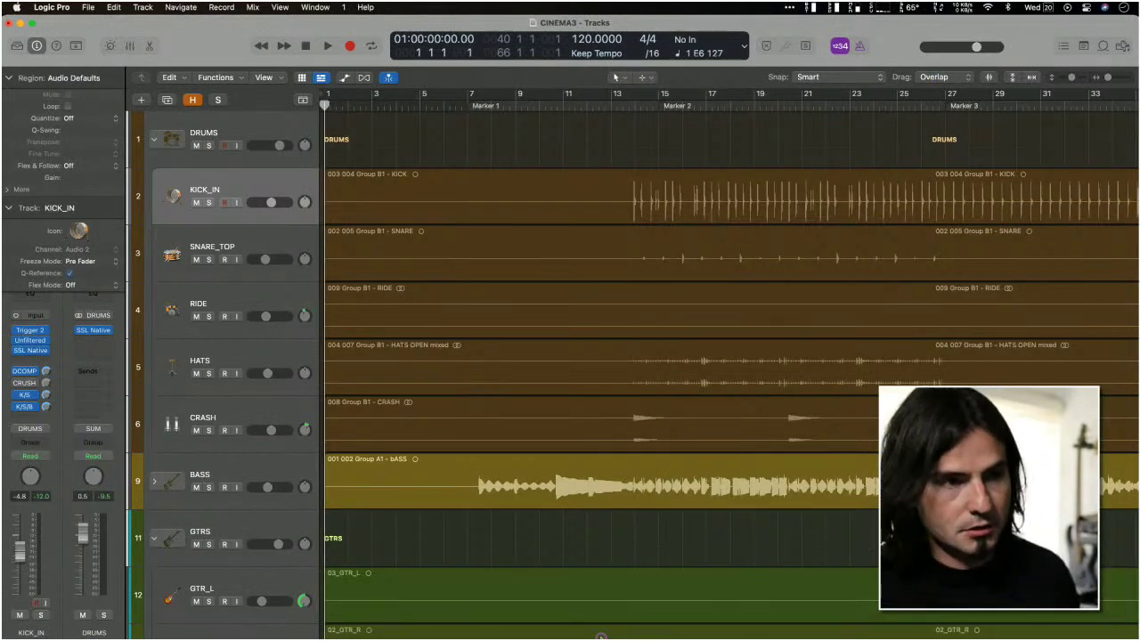
{"action": "key", "text": "super+Up"}
{"action": "key", "text": "super+Up"}
{"action": "key", "text": "super+Up"}
{"action": "key", "text": "super+Up"}
{"action": "key", "text": "super+Up"}
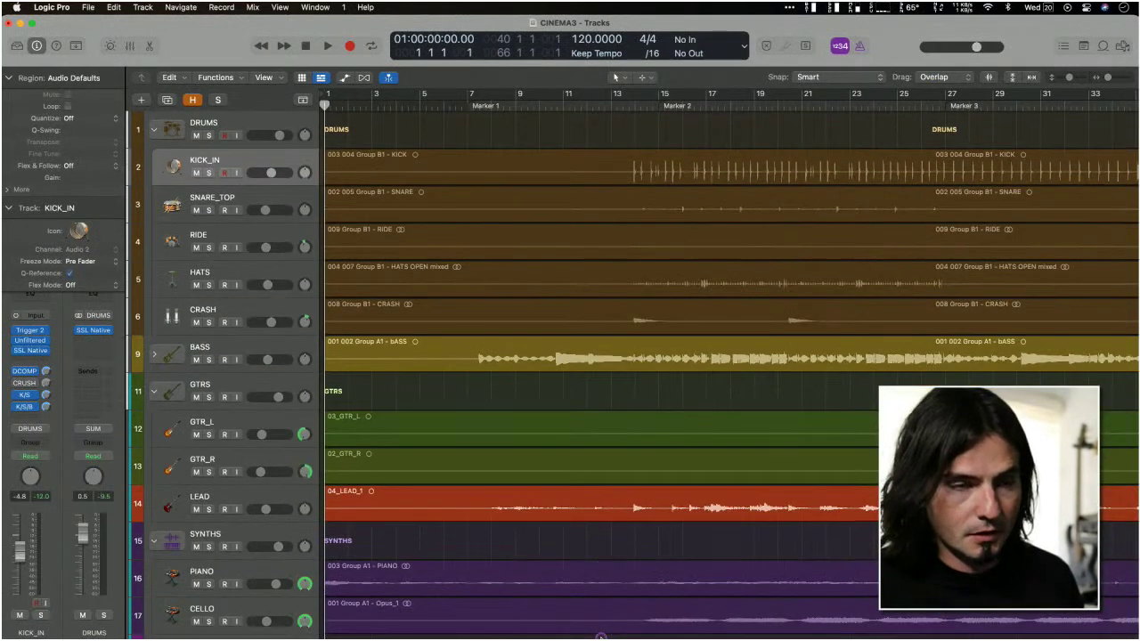
{"action": "key", "text": "super+Left"}
{"action": "key", "text": "super+Left"}
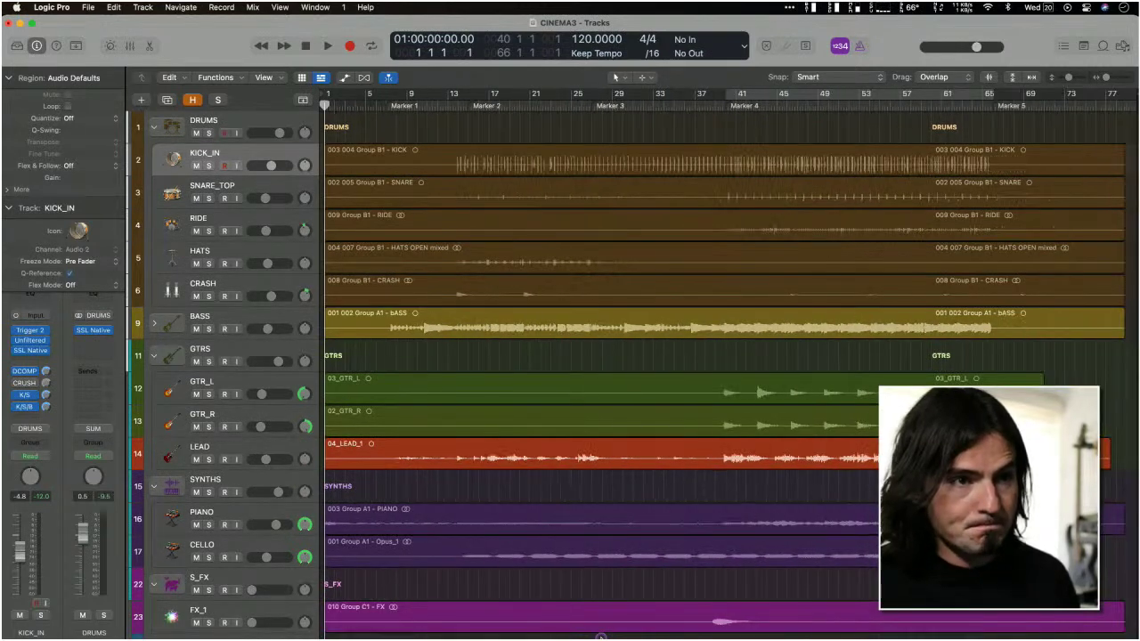
{"action": "key", "text": "super+Up"}
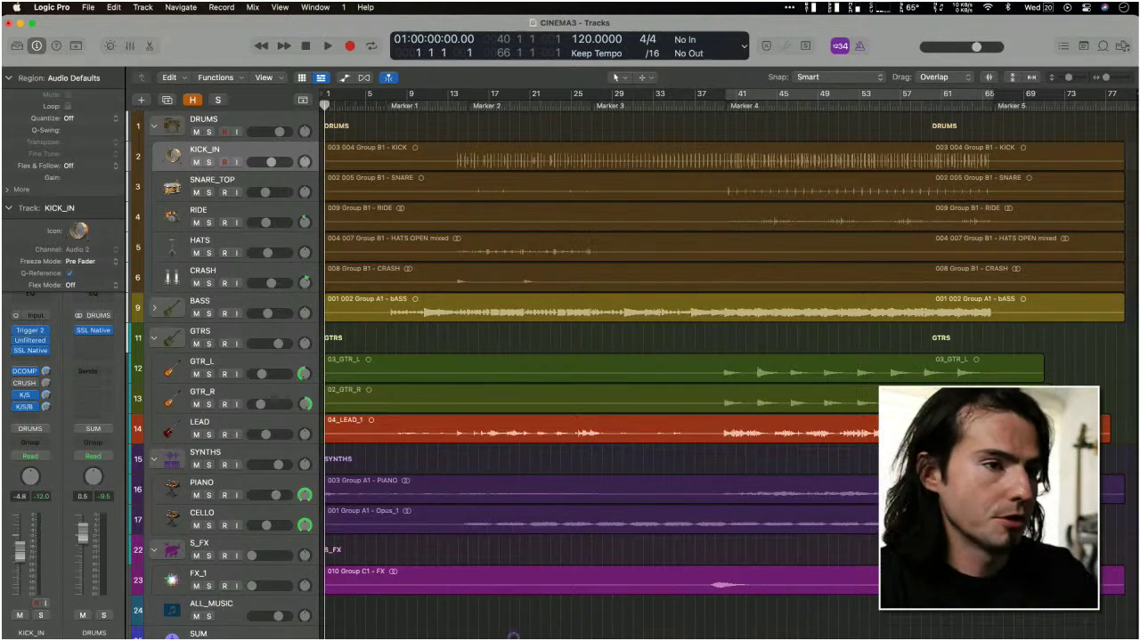
{"action": "key", "text": "ctrl+alt+m"}
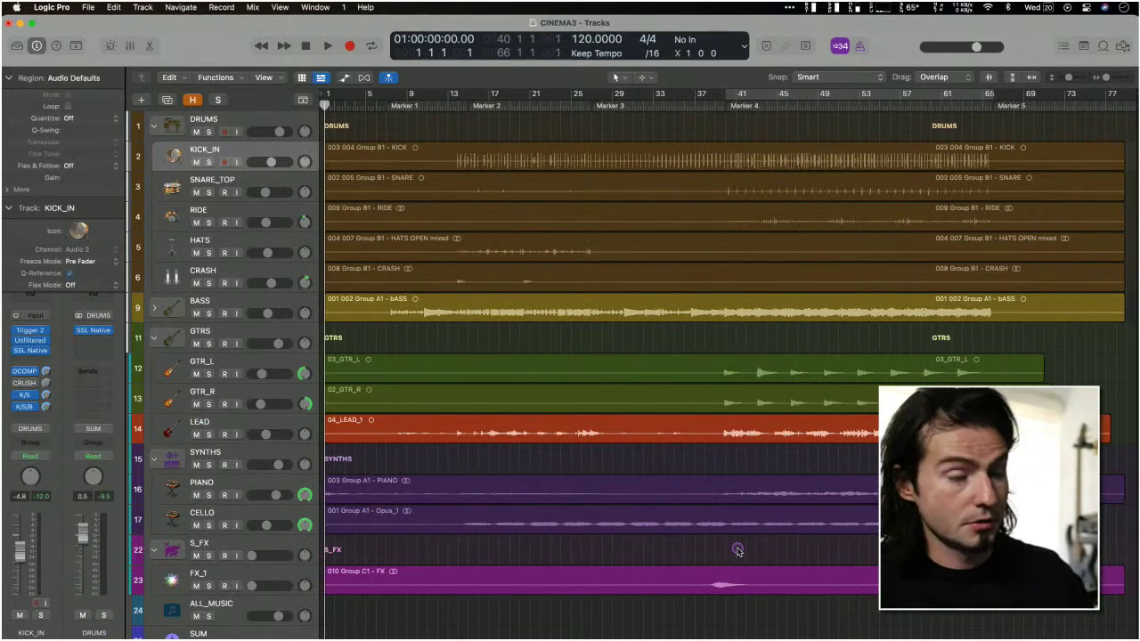
Step: Play the opening bars of the mix, stop, and return the playhead to the start of the song
{"action": "key", "text": "space"}
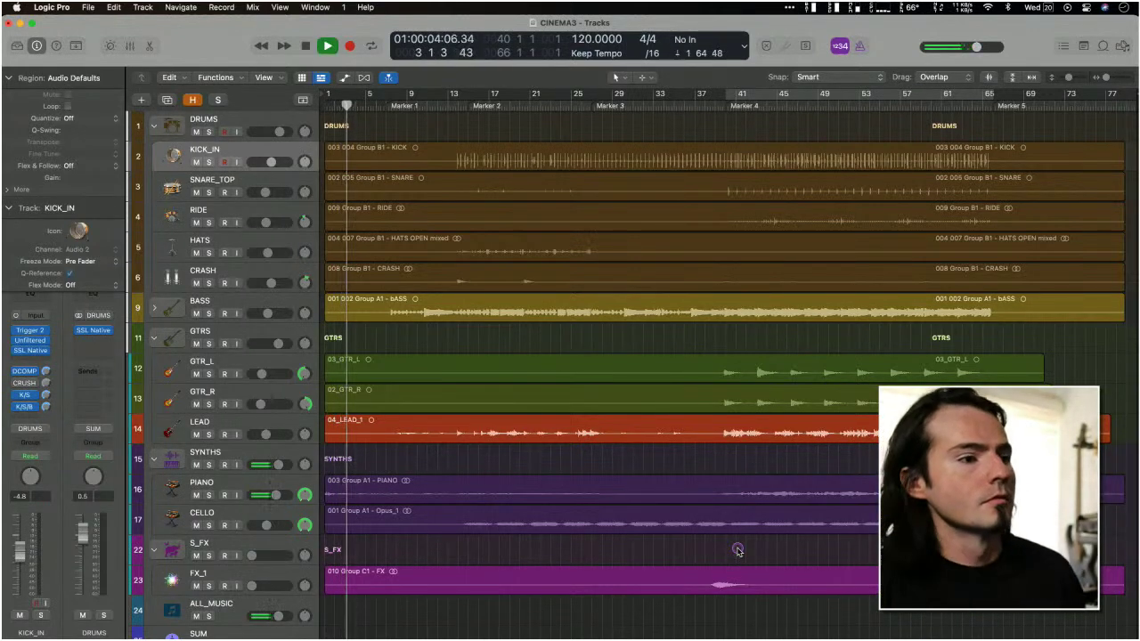
{"action": "scroll", "coordinate": [570, 550], "scroll_direction": "down", "scroll_amount": 3}
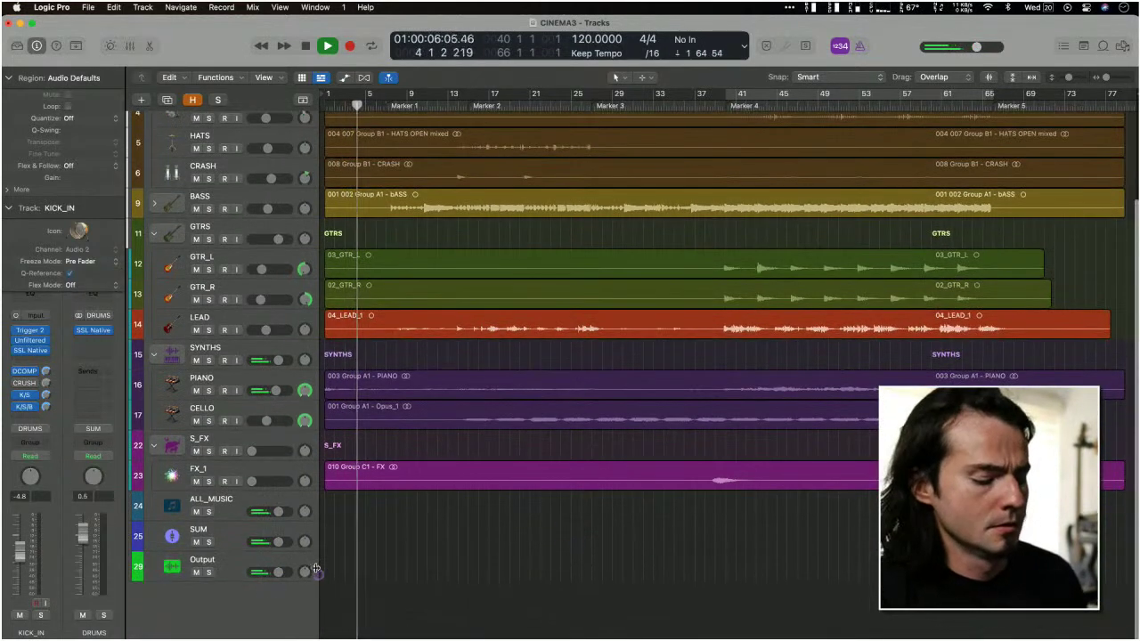
{"action": "key", "text": "space"}
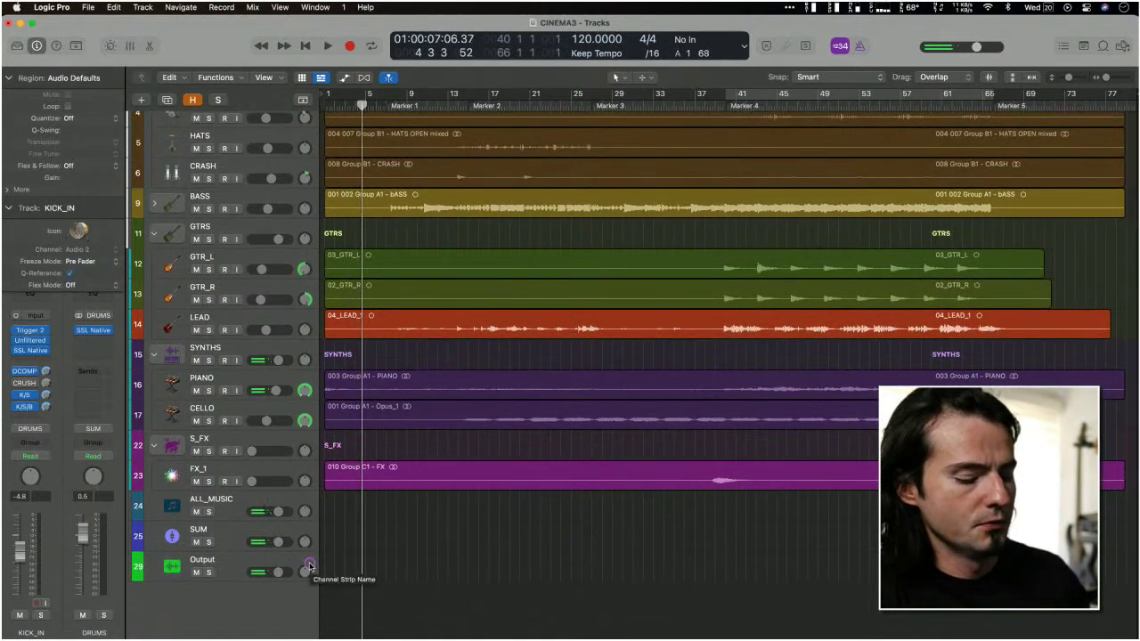
{"action": "key", "text": "Return"}
Step: Open ADPTR MetricAB on the SUM track and check its switch to reference B, leaving it on A
{"action": "left_click", "coordinate": [225, 539]}
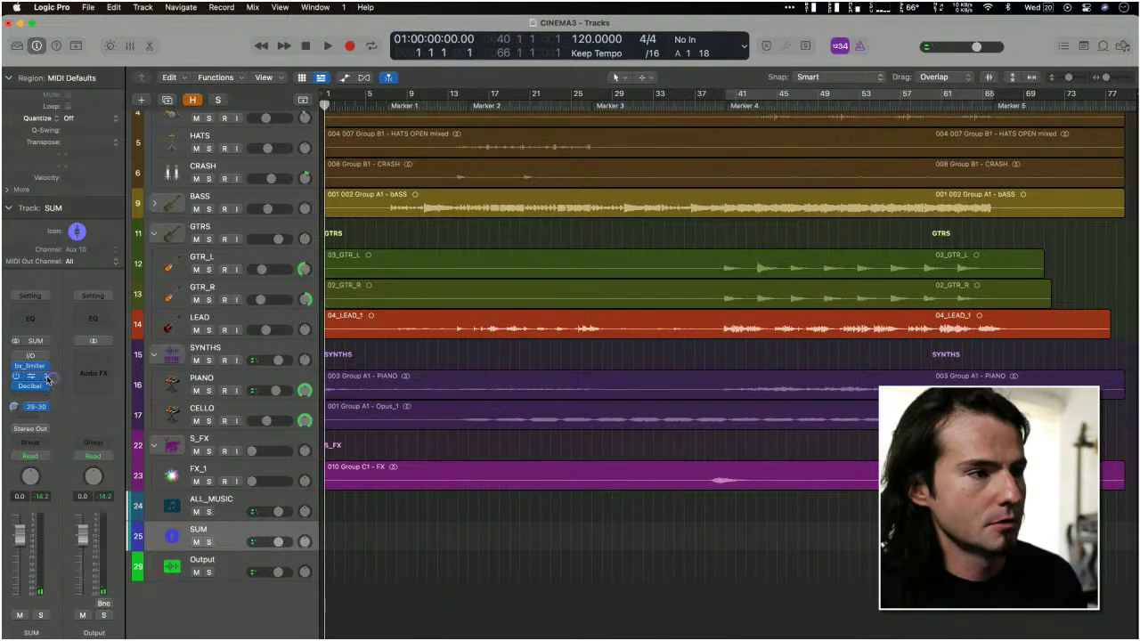
{"action": "left_click", "coordinate": [42, 380]}
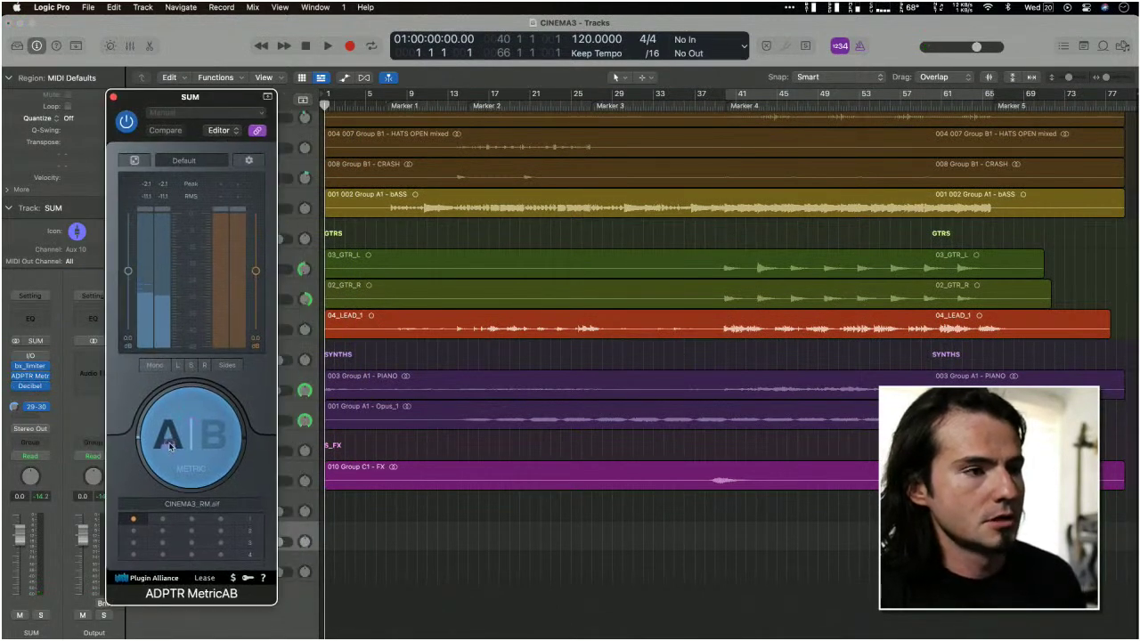
{"action": "left_click", "coordinate": [170, 447]}
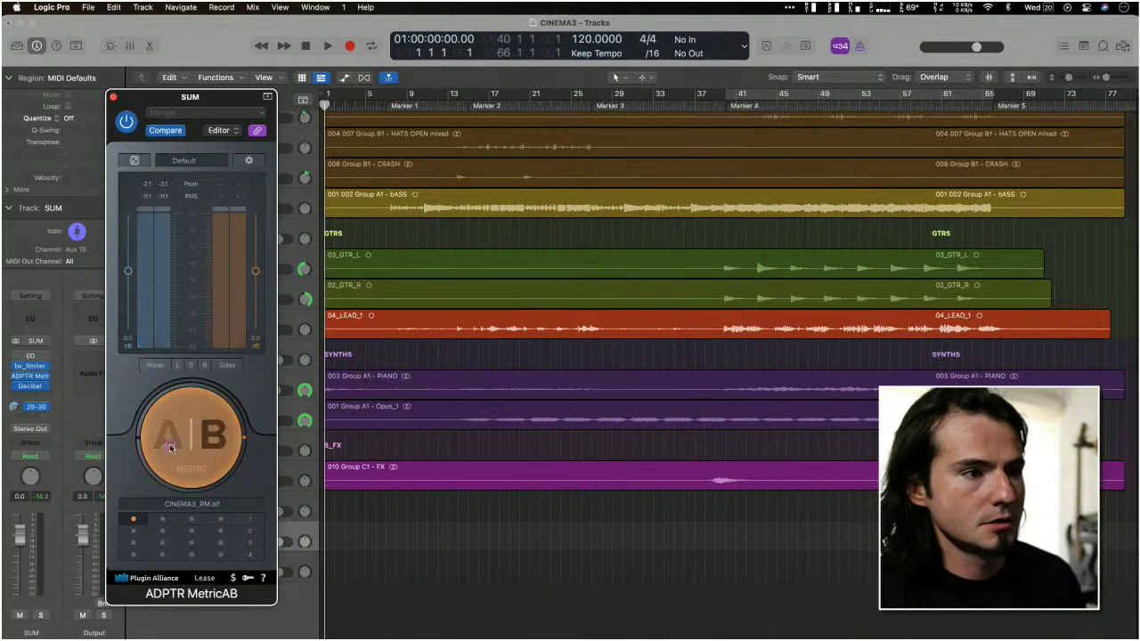
{"action": "left_click", "coordinate": [170, 447]}
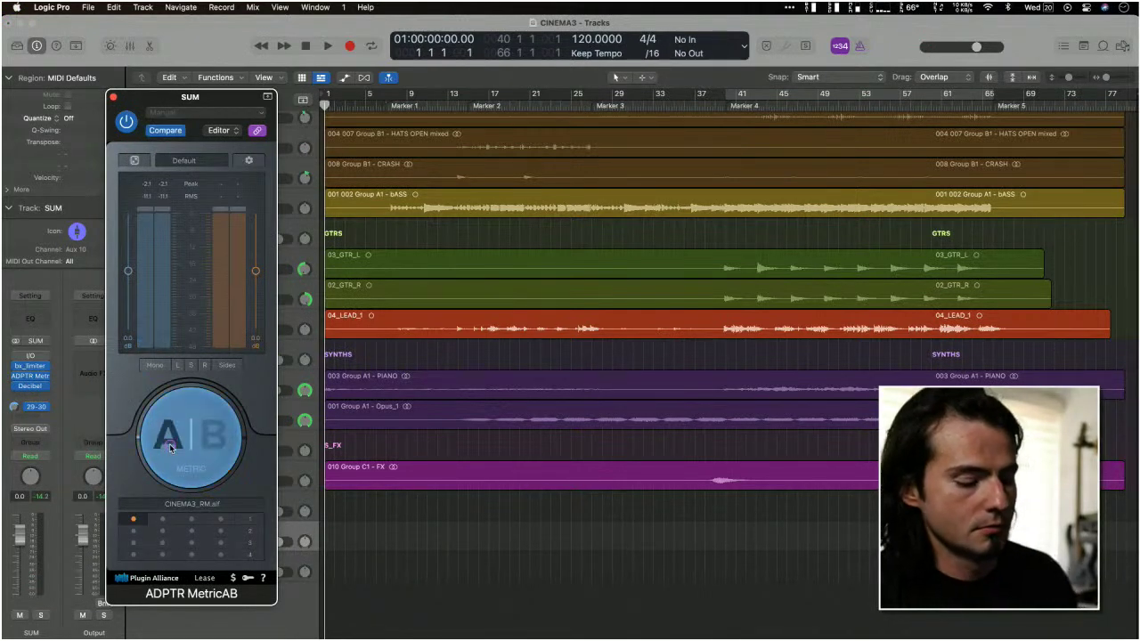
Step: Play the song from the start, alternating between mix A and reference B (CINEMA3_RM.aif) in MetricAB and finishing on A
{"action": "key", "text": "space"}
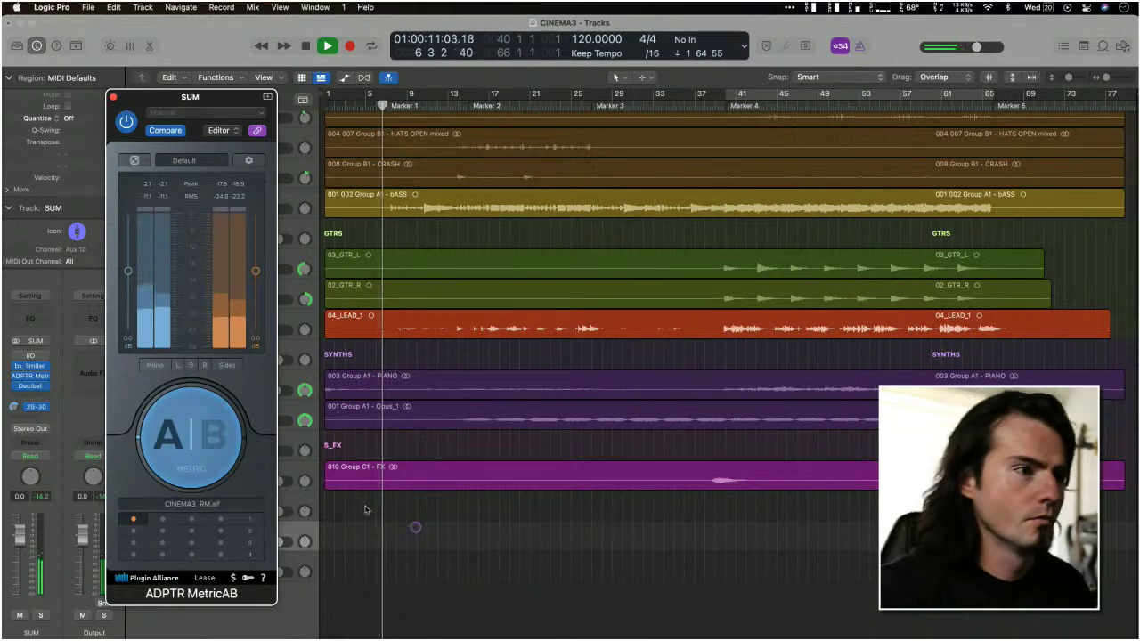
{"action": "left_click", "coordinate": [220, 439]}
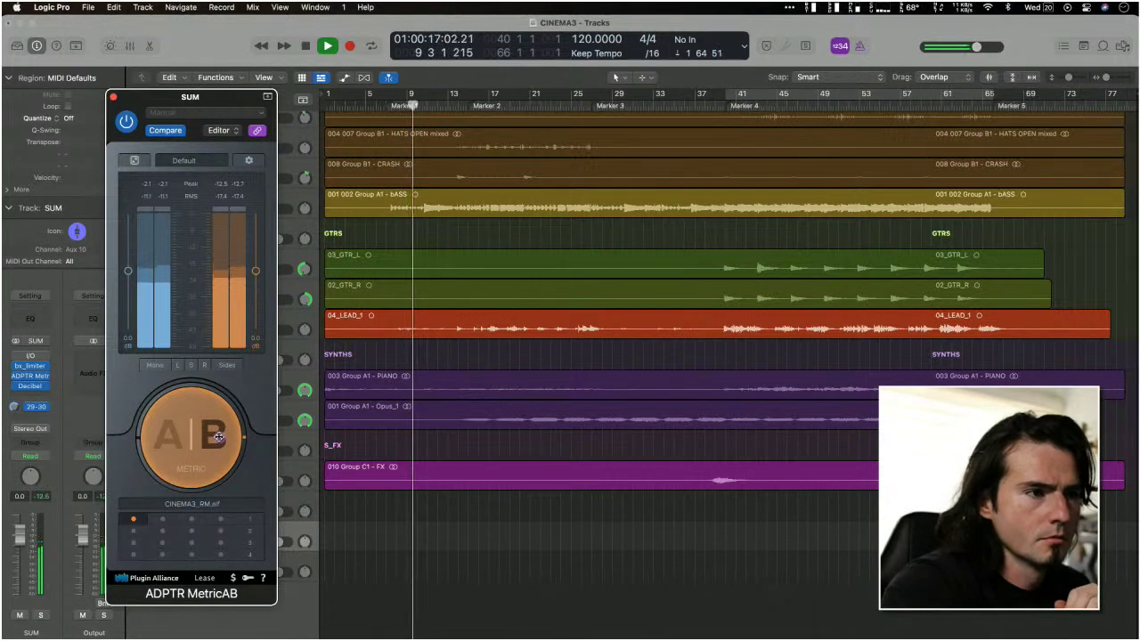
{"action": "left_click", "coordinate": [218, 437]}
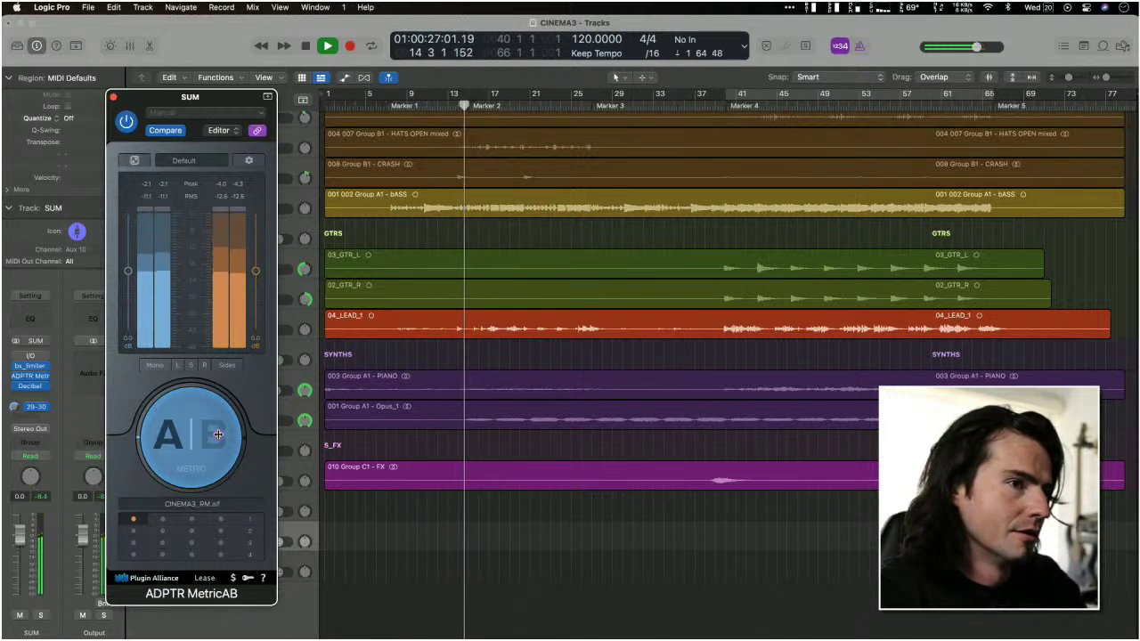
{"action": "left_click", "coordinate": [218, 435]}
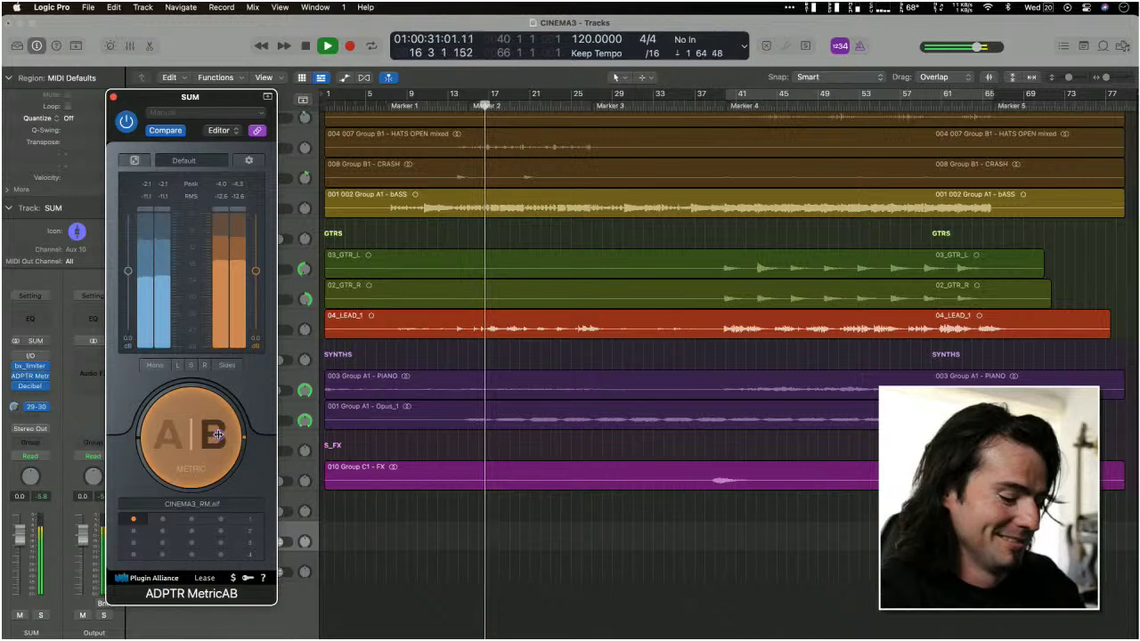
{"action": "left_click", "coordinate": [217, 435]}
{"action": "scroll", "coordinate": [219, 435], "scroll_direction": "up", "scroll_amount": 3}
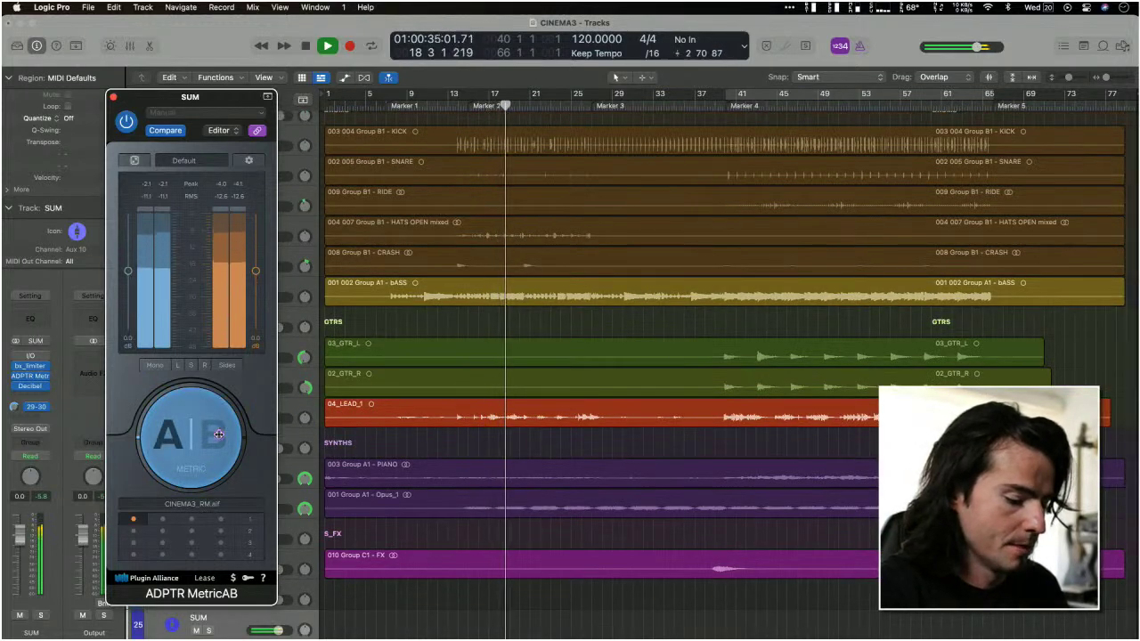
{"action": "left_click", "coordinate": [217, 434]}
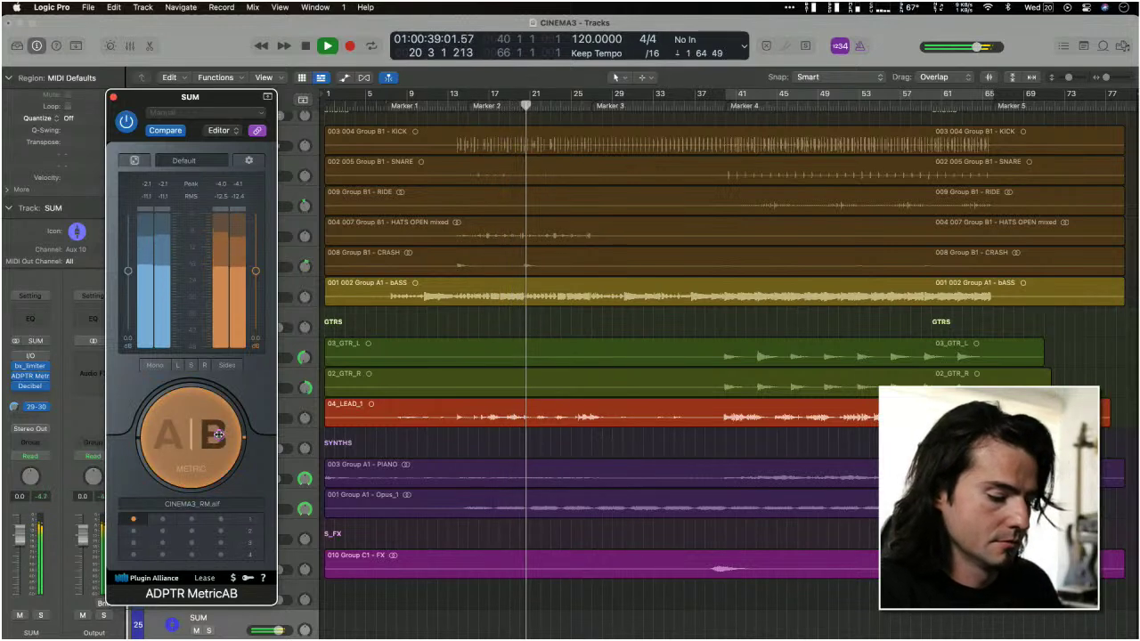
{"action": "left_click", "coordinate": [218, 434]}
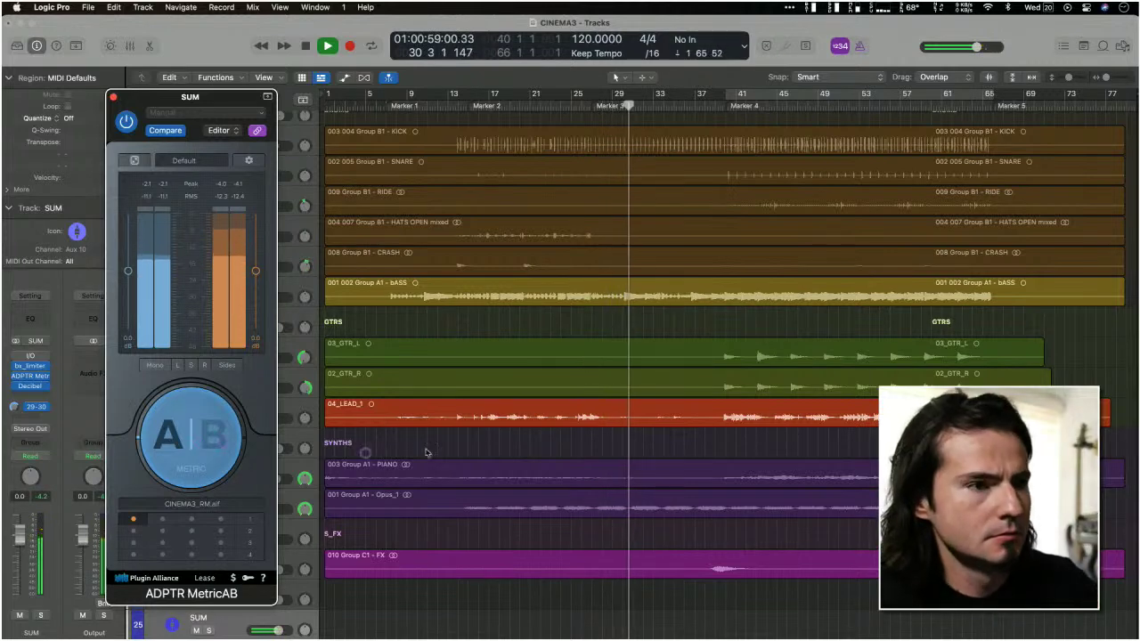
Step: Close MetricAB, select KICK_IN during playback, and open its Bass Mint plug-in after checking Trigger 2
{"action": "scroll", "coordinate": [462, 418], "scroll_direction": "up", "scroll_amount": 1}
{"action": "key", "text": "super+w"}
{"action": "left_click", "coordinate": [226, 152]}
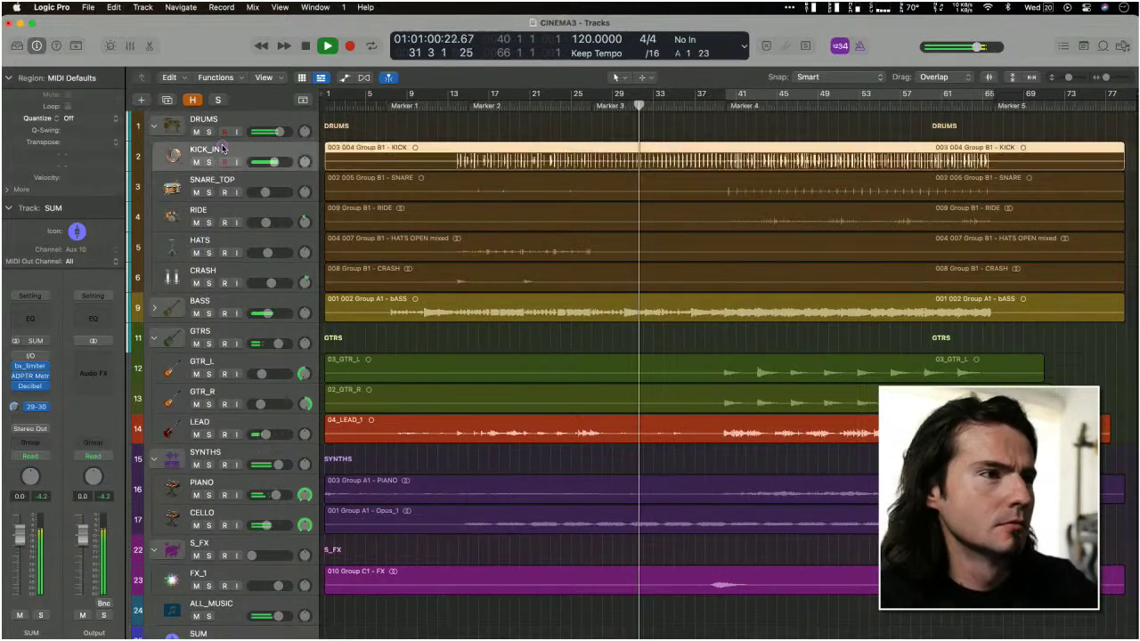
{"action": "left_click", "coordinate": [29, 331]}
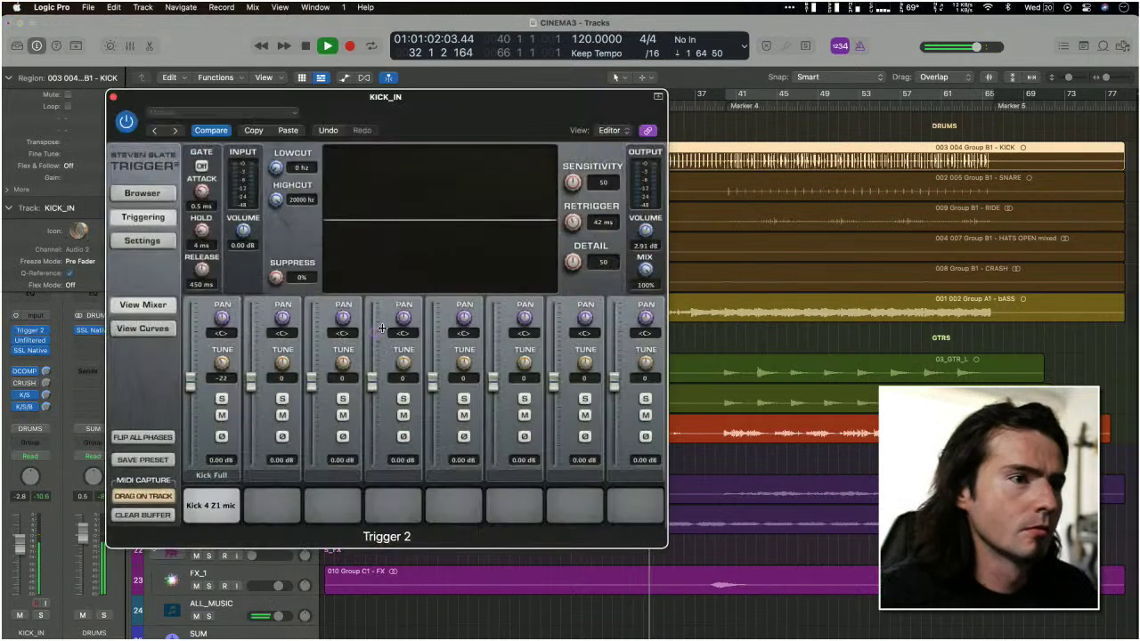
{"action": "left_click", "coordinate": [45, 341]}
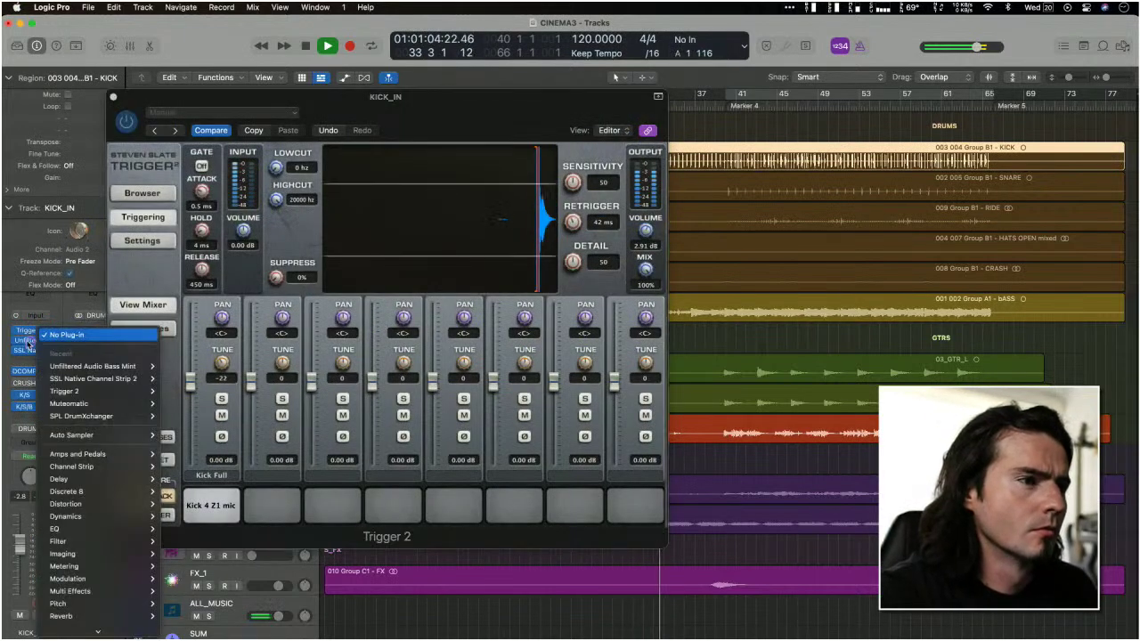
{"action": "left_click", "coordinate": [33, 342]}
{"action": "left_click", "coordinate": [33, 341]}
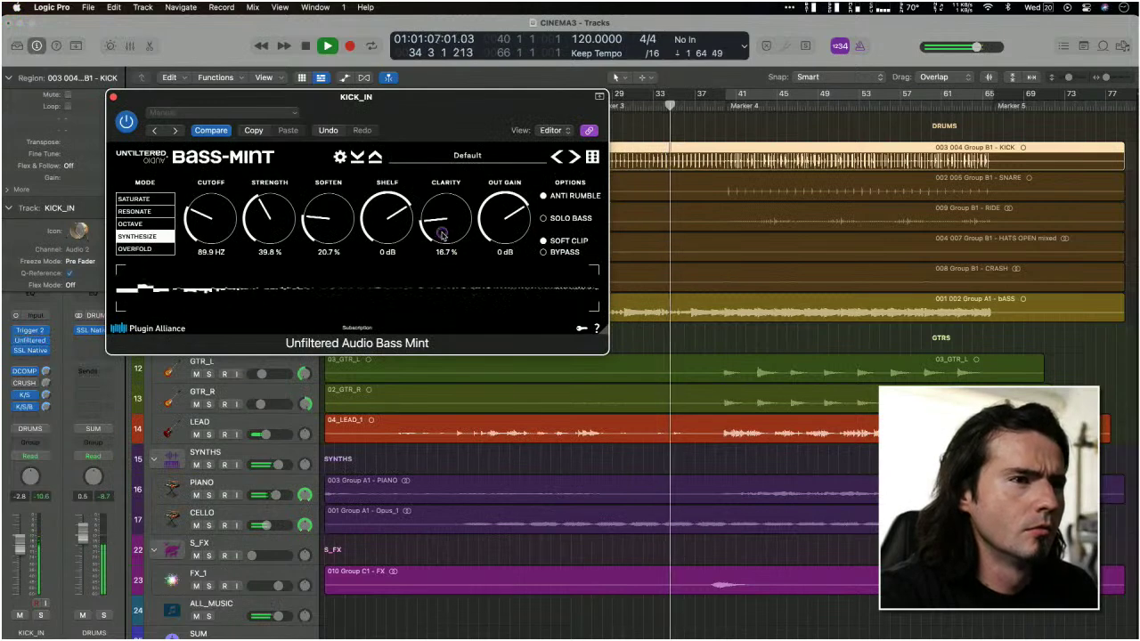
Step: Lower Bass Mint's Clarity to 10.0%, Cutoff to 66.4 Hz and Strength to 29.6%, and close its window
{"action": "left_click_drag", "start_coordinate": [444, 232], "coordinate": [442, 245]}
{"action": "left_click_drag", "start_coordinate": [210, 217], "coordinate": [209, 239]}
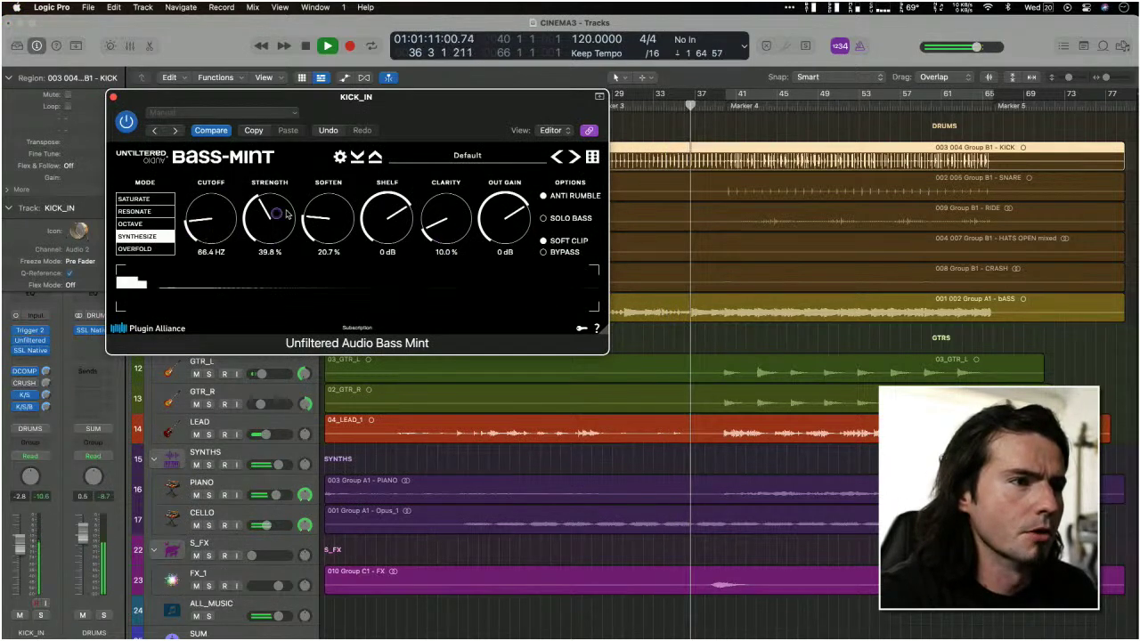
{"action": "left_click_drag", "start_coordinate": [266, 211], "coordinate": [267, 227]}
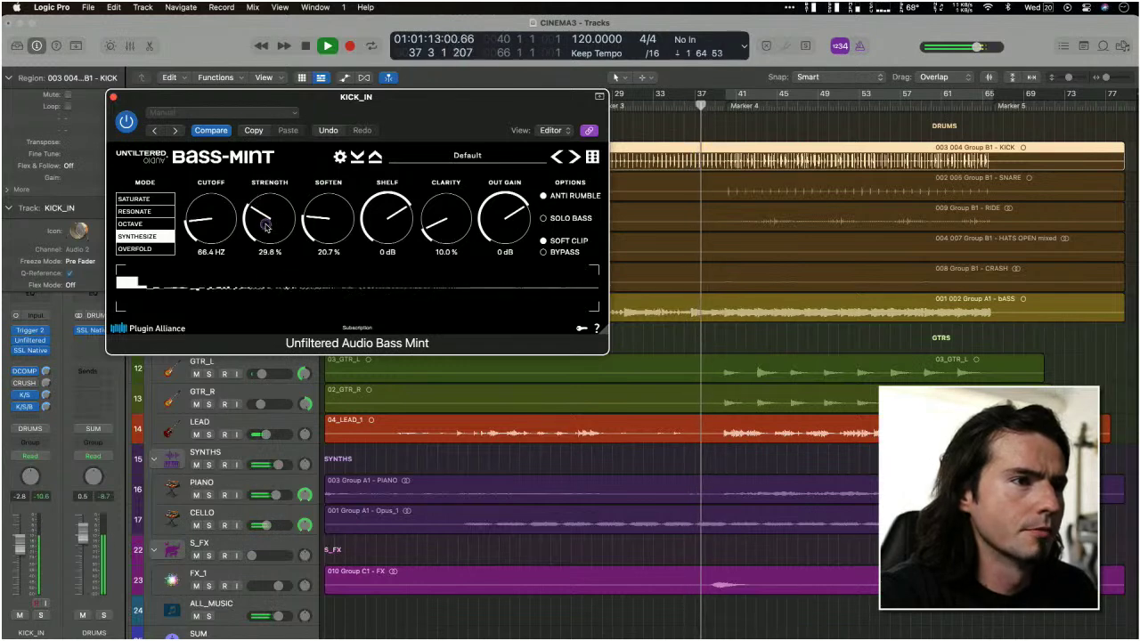
{"action": "key", "text": "super+w"}
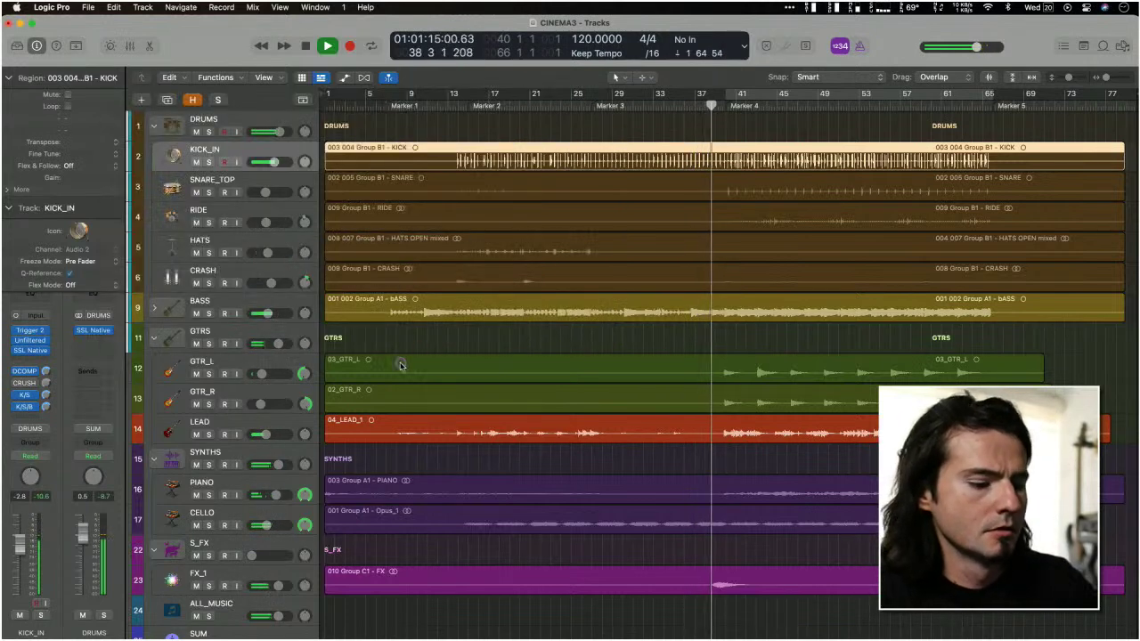
Step: Reopen MetricAB on the SUM track and switch to reference B around Marker 4 for comparison
{"action": "scroll", "coordinate": [261, 524], "scroll_direction": "down", "scroll_amount": 1}
{"action": "scroll", "coordinate": [261, 524], "scroll_direction": "down", "scroll_amount": 3}
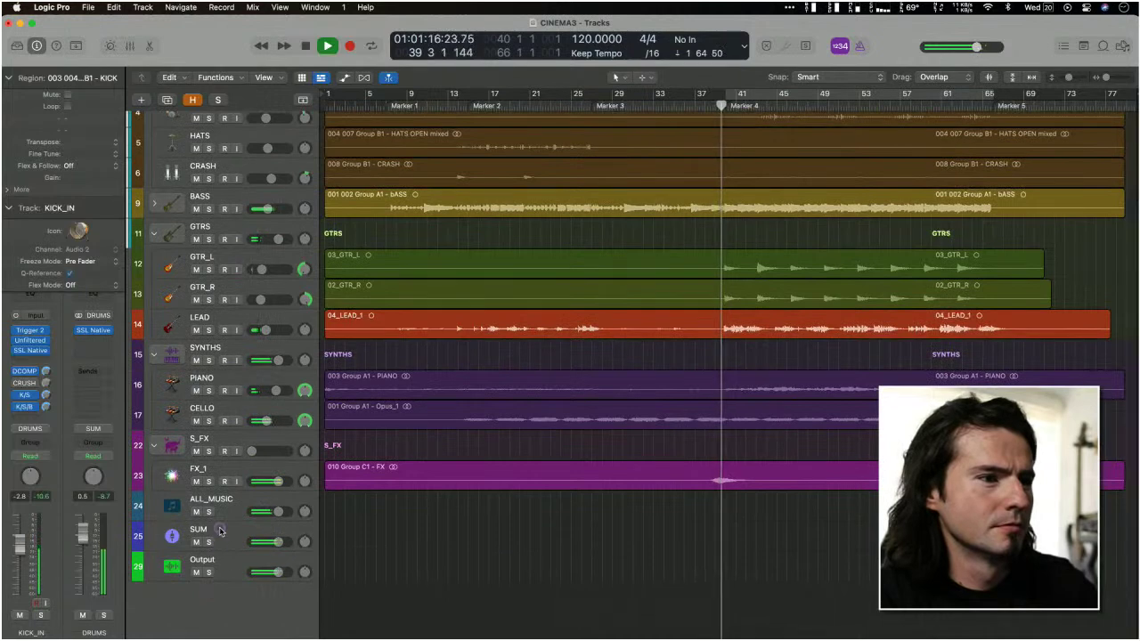
{"action": "left_click", "coordinate": [221, 538]}
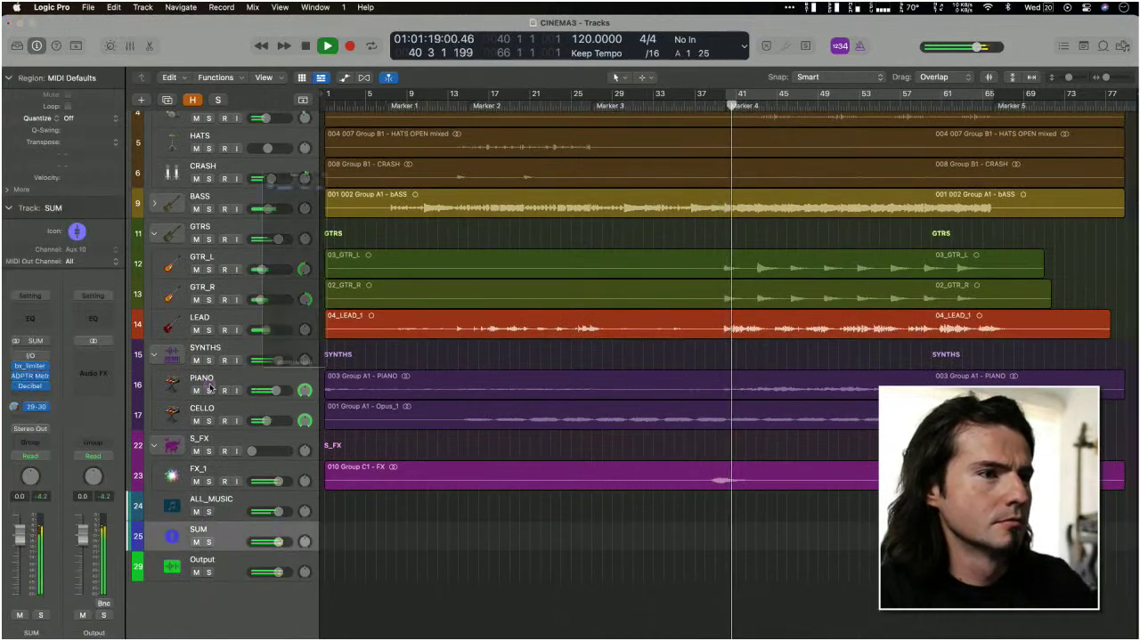
{"action": "left_click", "coordinate": [31, 376]}
{"action": "left_click", "coordinate": [215, 431]}
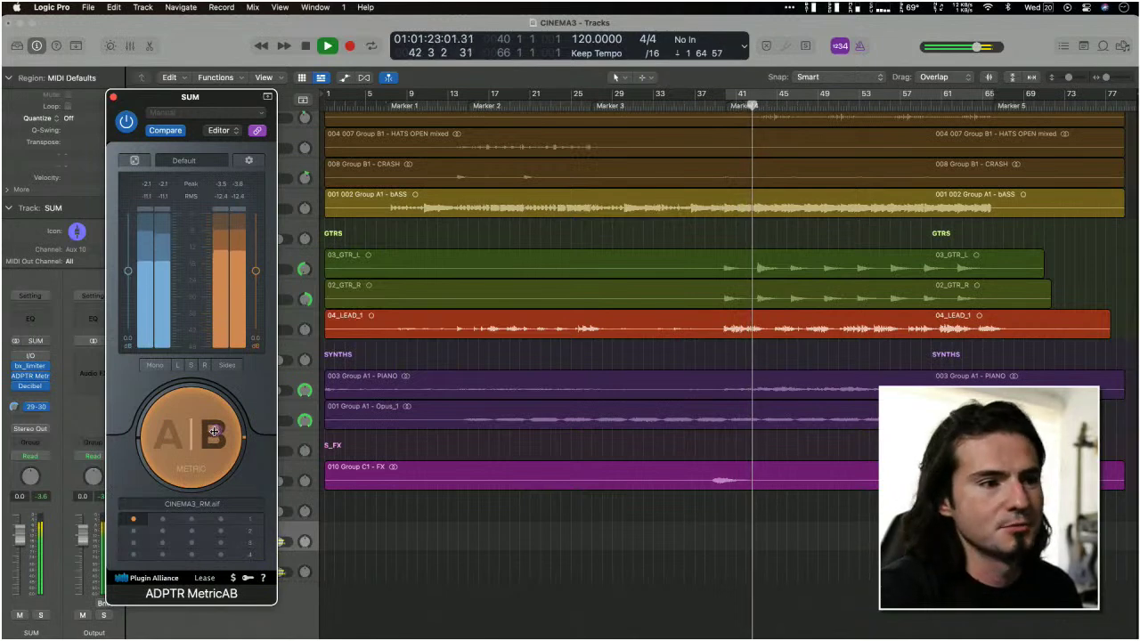
Step: Alternate between mix A and reference B in MetricAB during playback from Marker 4, finishing on A
{"action": "left_click", "coordinate": [215, 431]}
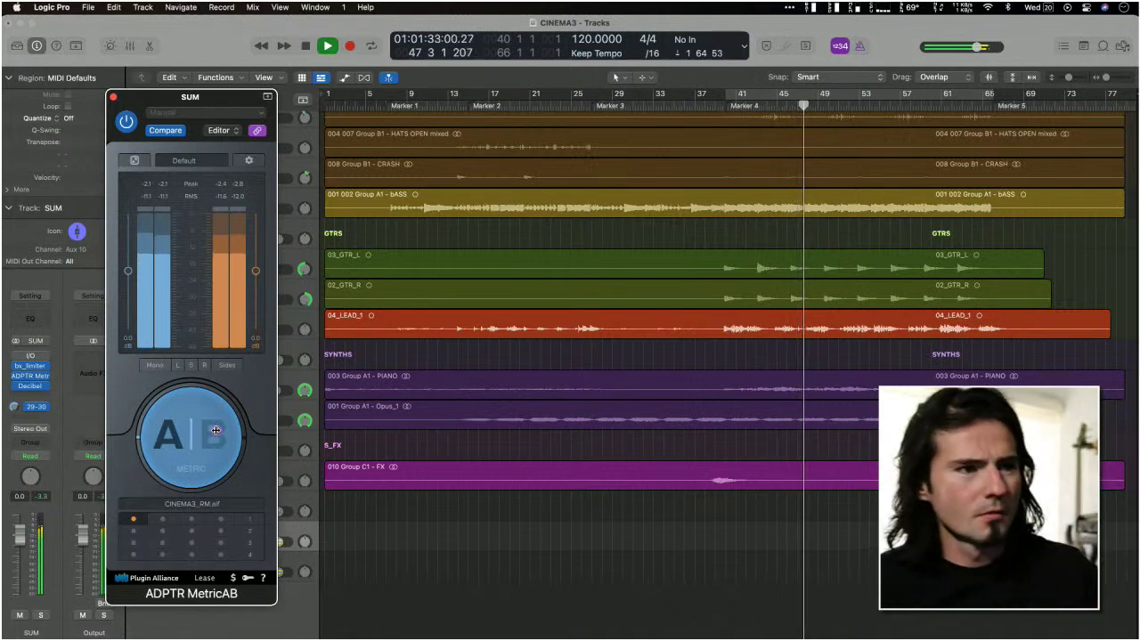
{"action": "left_click", "coordinate": [216, 431]}
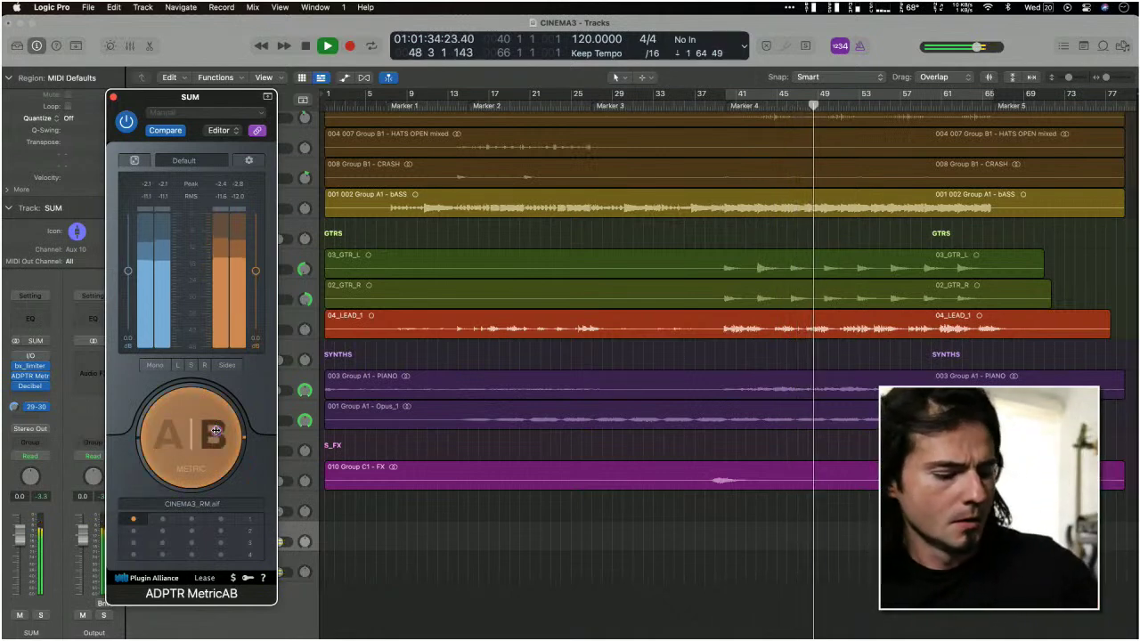
{"action": "left_click", "coordinate": [216, 431]}
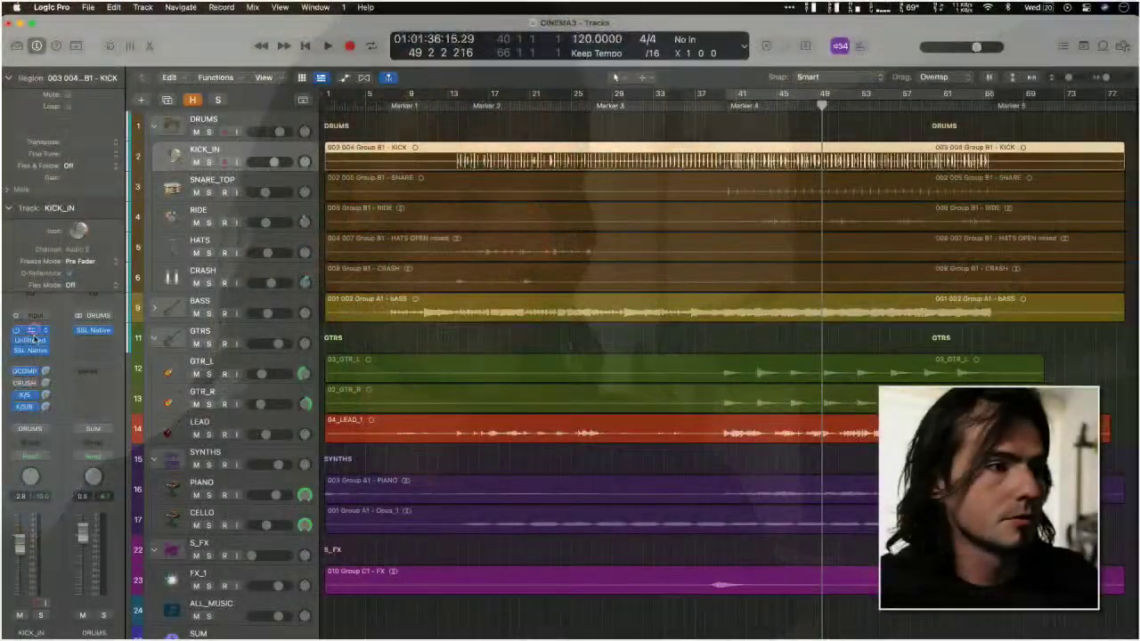
Step: Review the Bass Mint settings on KICK_IN, close its window, and look over the rest of the tracks
{"action": "left_click", "coordinate": [31, 341]}
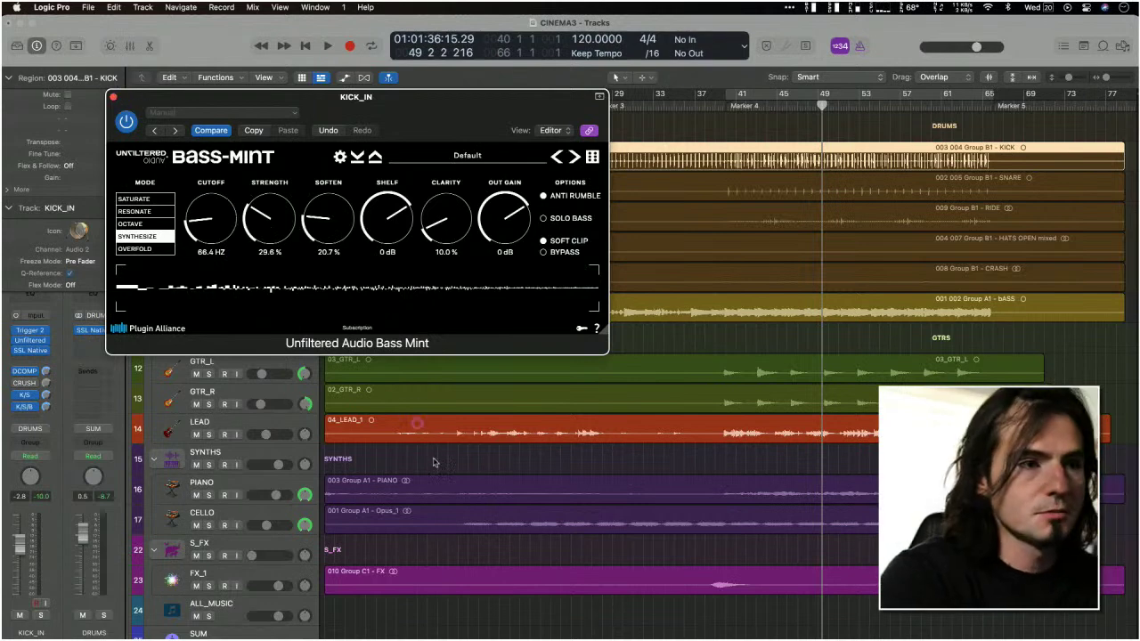
{"action": "scroll", "coordinate": [434, 462], "scroll_direction": "down", "scroll_amount": 5}
{"action": "key", "text": "super+w"}
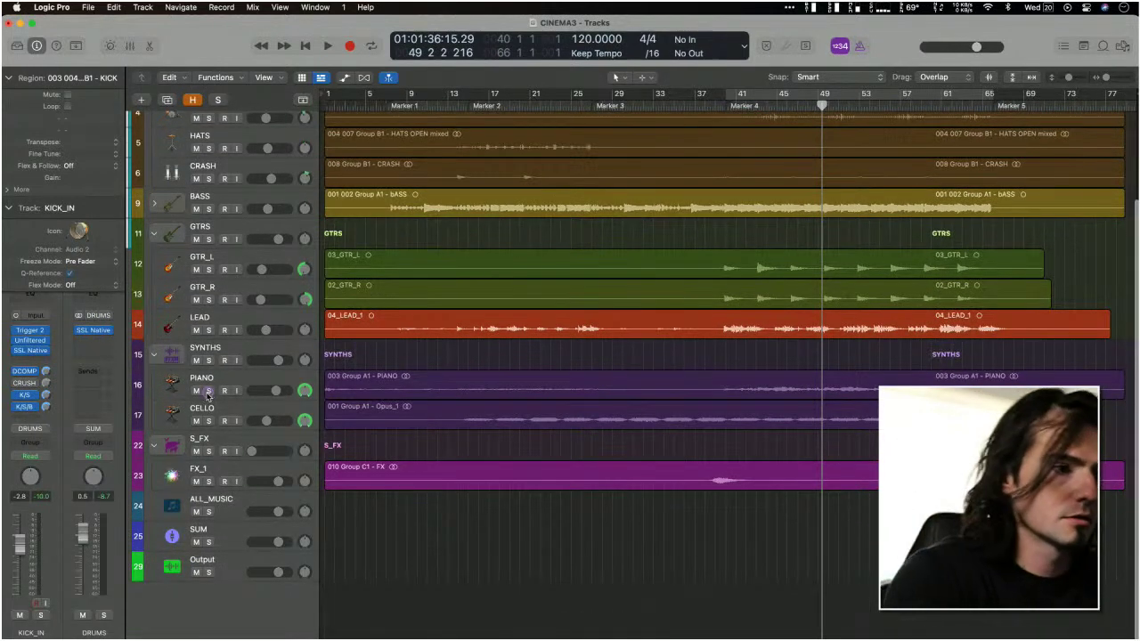
{"action": "scroll", "coordinate": [528, 528], "scroll_direction": "up", "scroll_amount": 5}
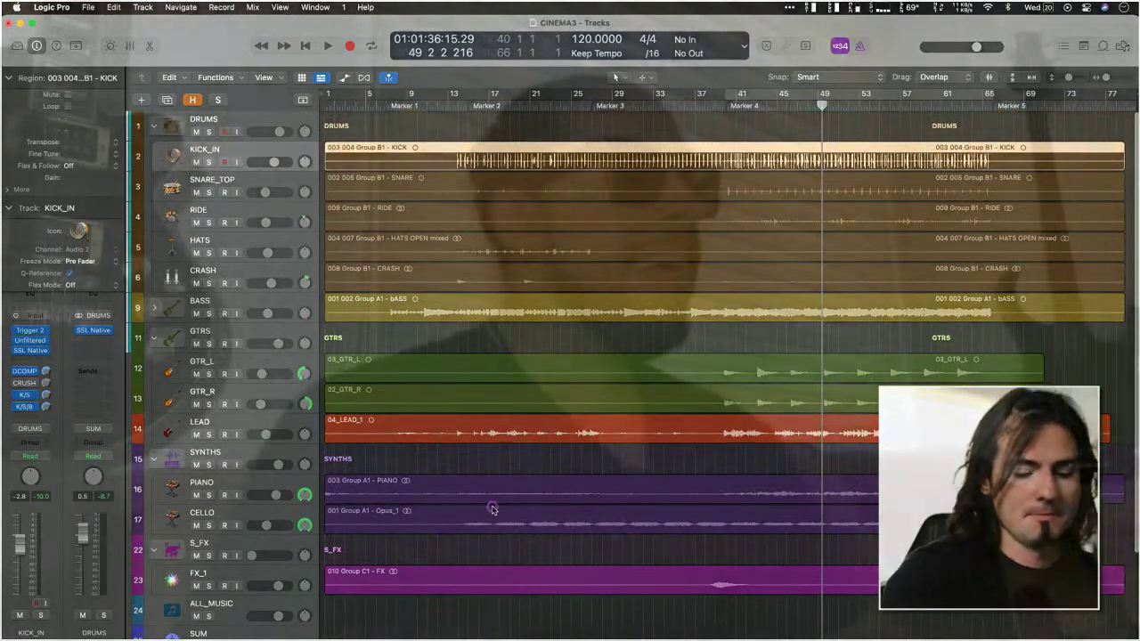
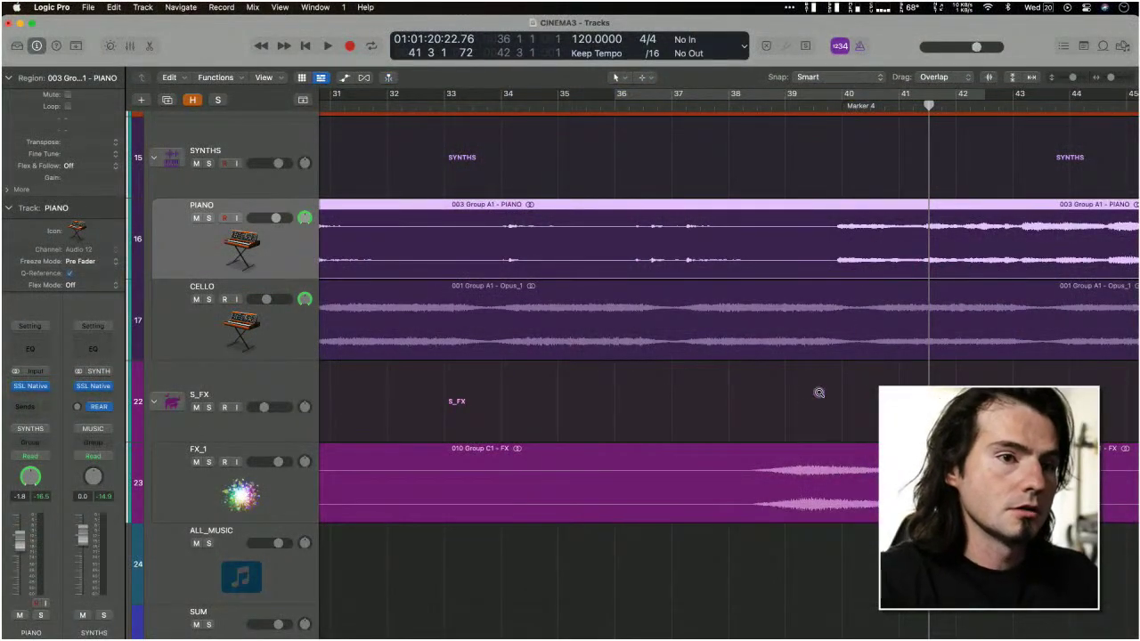
Step: Show the whole session, select the ALL_MUSIC bus, and review the SUM bus's bx_limiter True Peak before closing it
{"action": "key", "text": "z"}
{"action": "key", "text": "super+Up"}
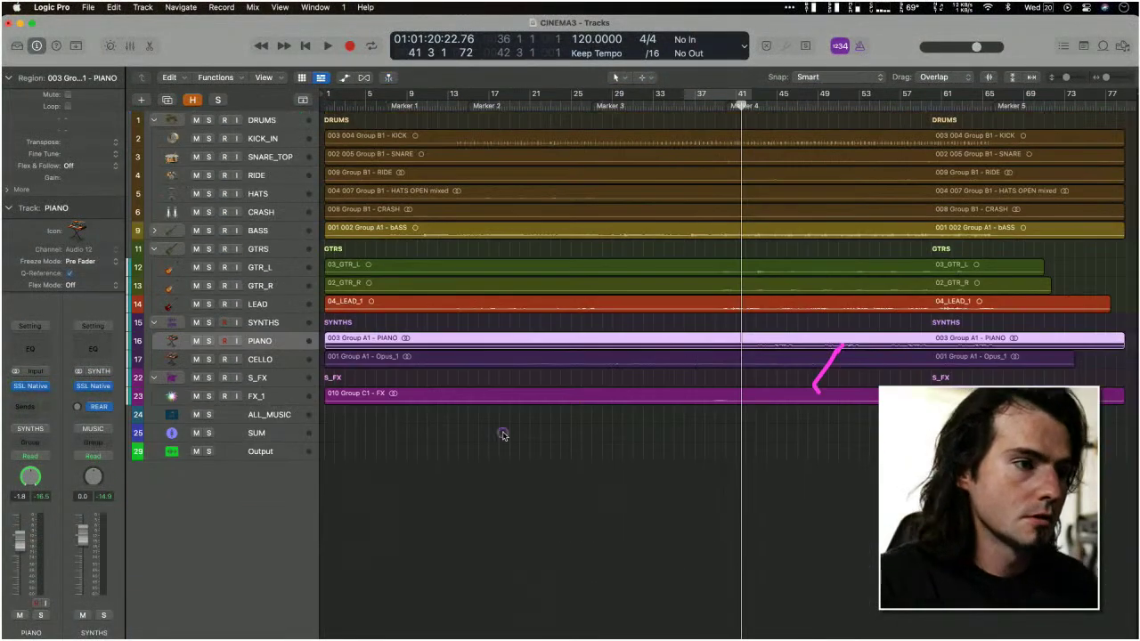
{"action": "left_click", "coordinate": [283, 436]}
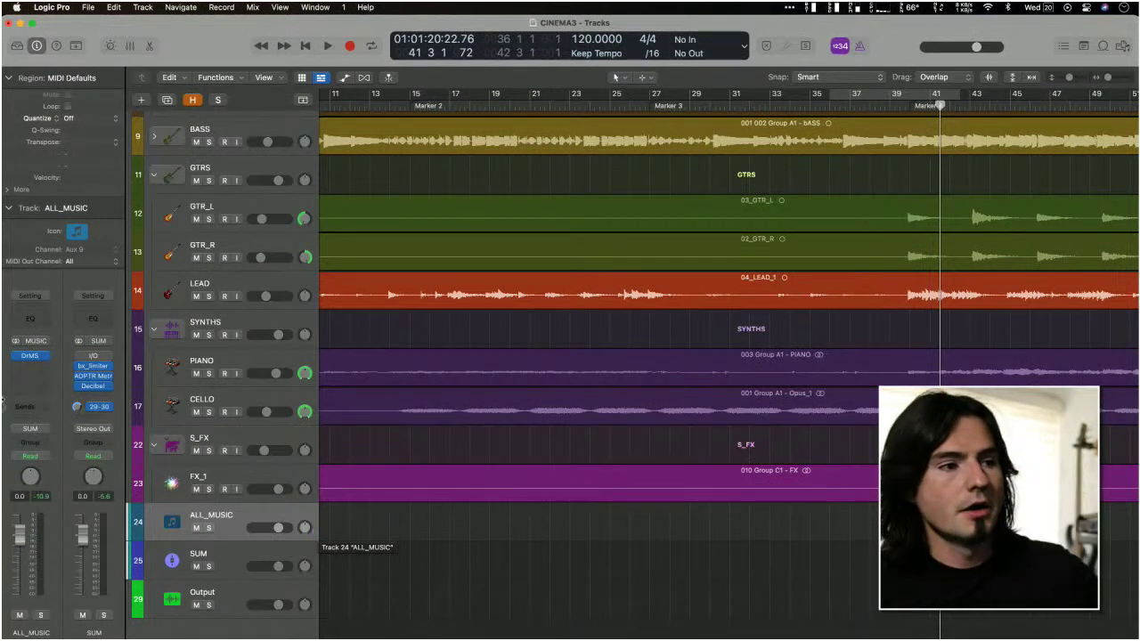
{"action": "left_click", "coordinate": [94, 367]}
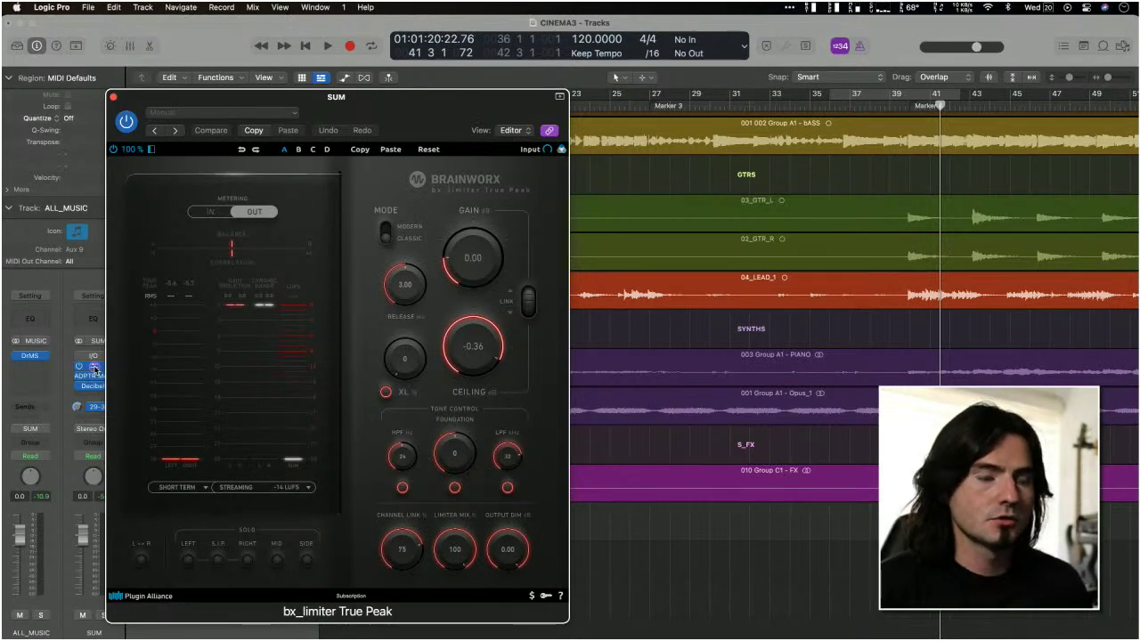
{"action": "left_click", "coordinate": [113, 96]}
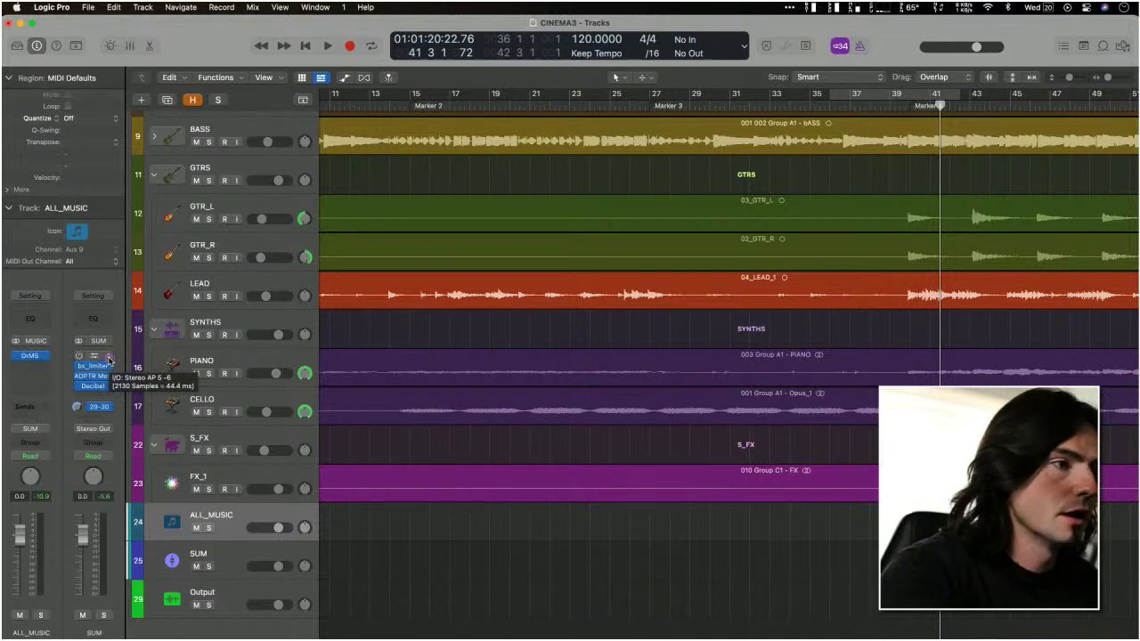
Step: Replace the I/O plug-in on the SUM bus with Black Box Analog Design HG-2MS and move its window aside
{"action": "left_click", "coordinate": [109, 358]}
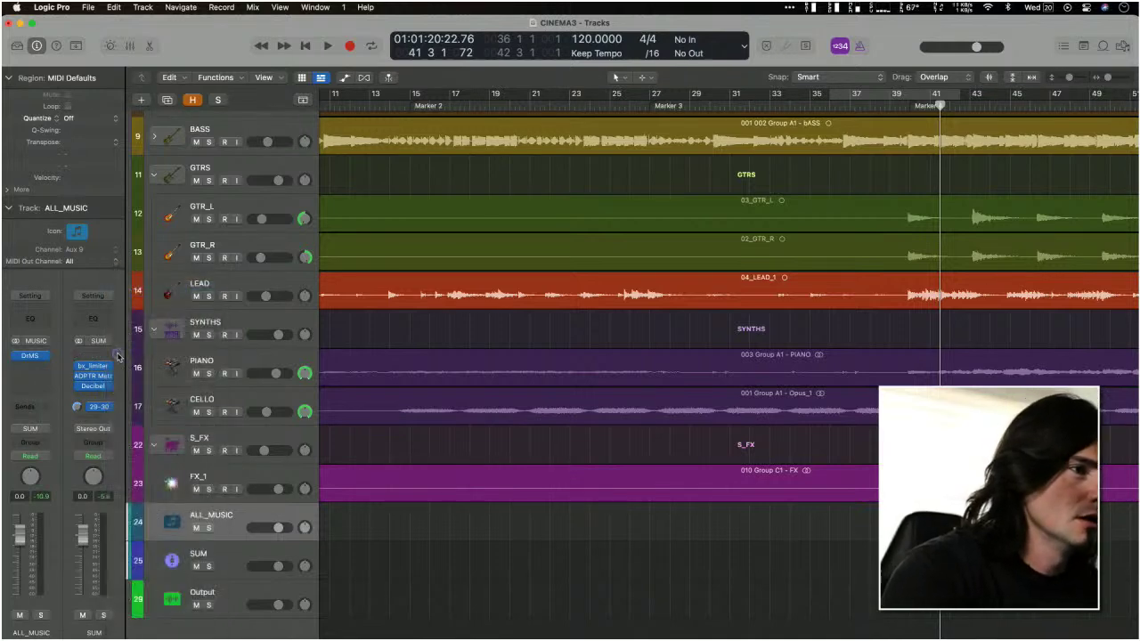
{"action": "left_click", "coordinate": [110, 356]}
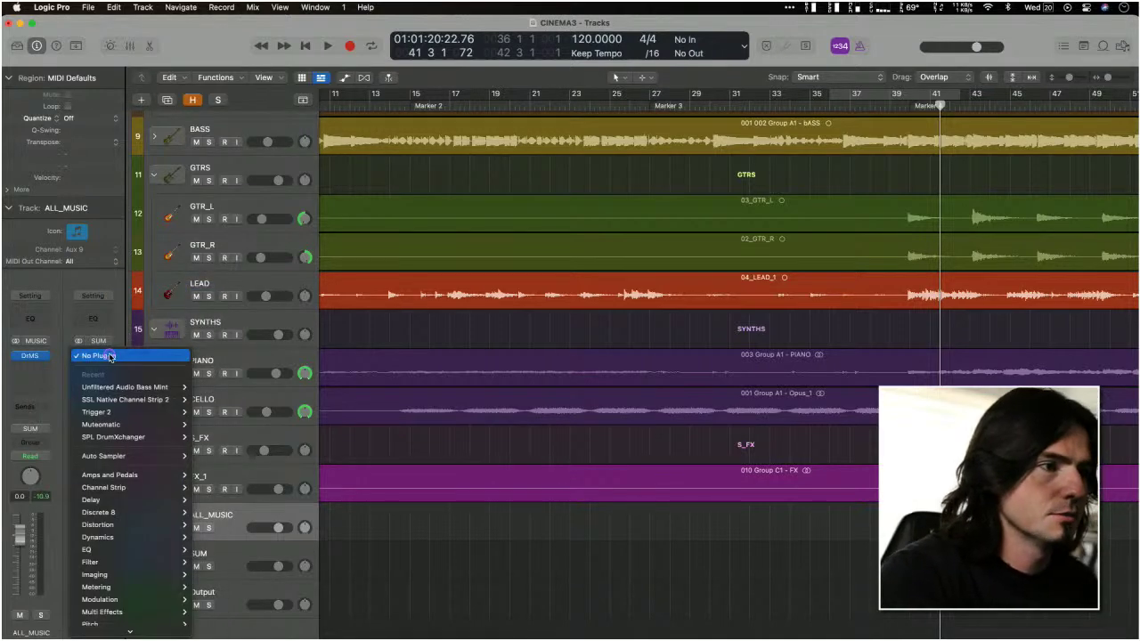
{"action": "mouse_move", "coordinate": [148, 527]}
{"action": "scroll", "coordinate": [148, 526], "scroll_direction": "down", "scroll_amount": 3}
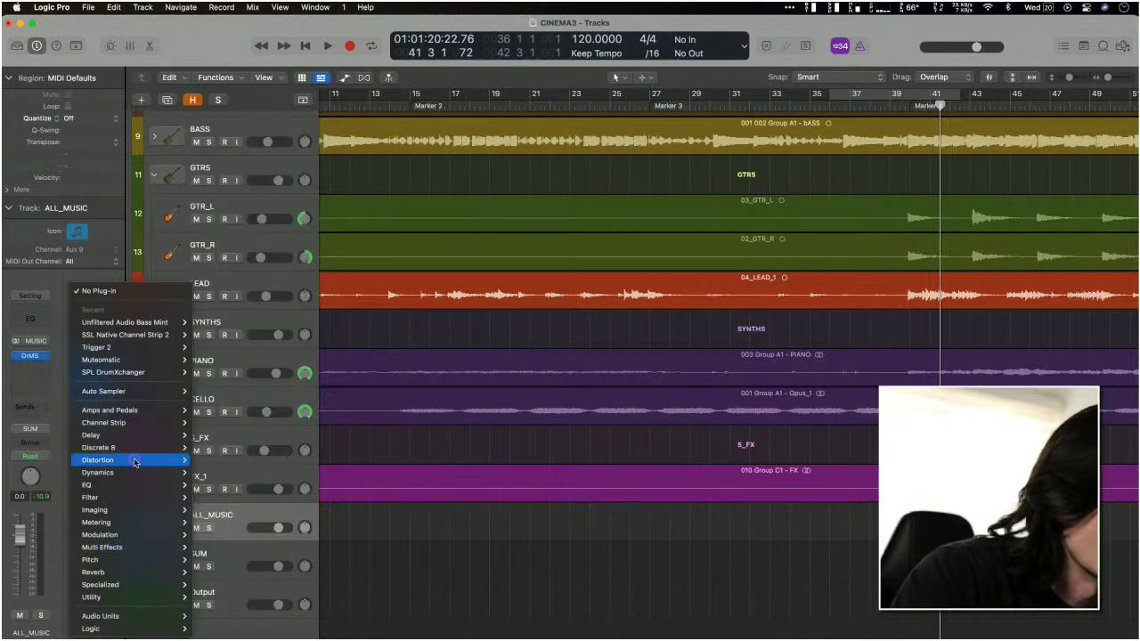
{"action": "mouse_move", "coordinate": [135, 462]}
{"action": "mouse_move", "coordinate": [244, 460]}
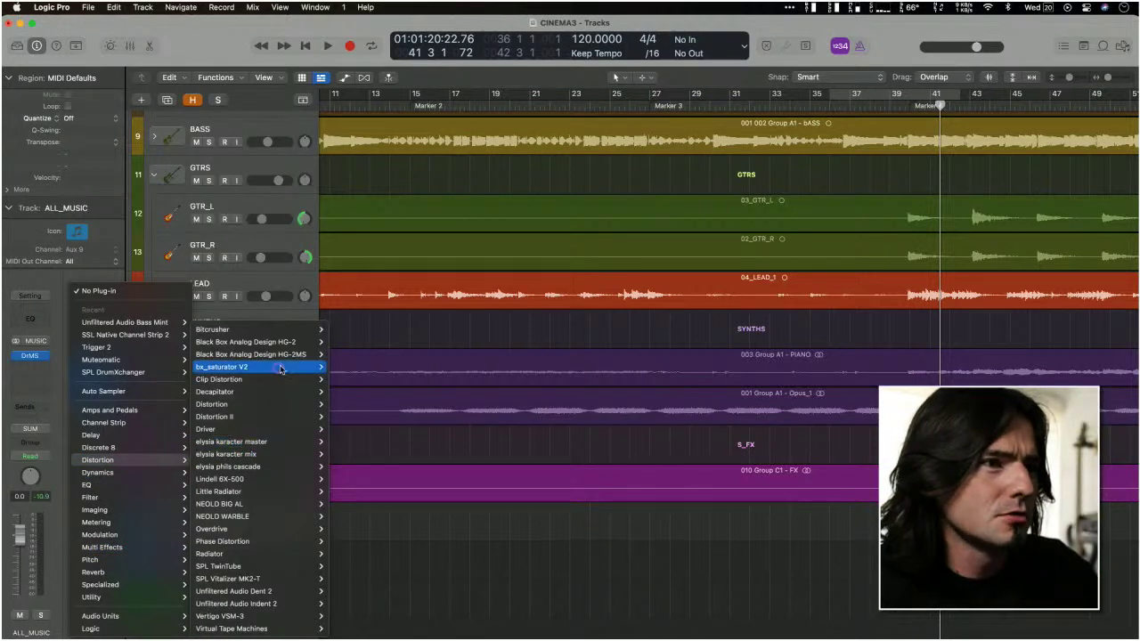
{"action": "mouse_move", "coordinate": [294, 355]}
{"action": "left_click", "coordinate": [344, 355]}
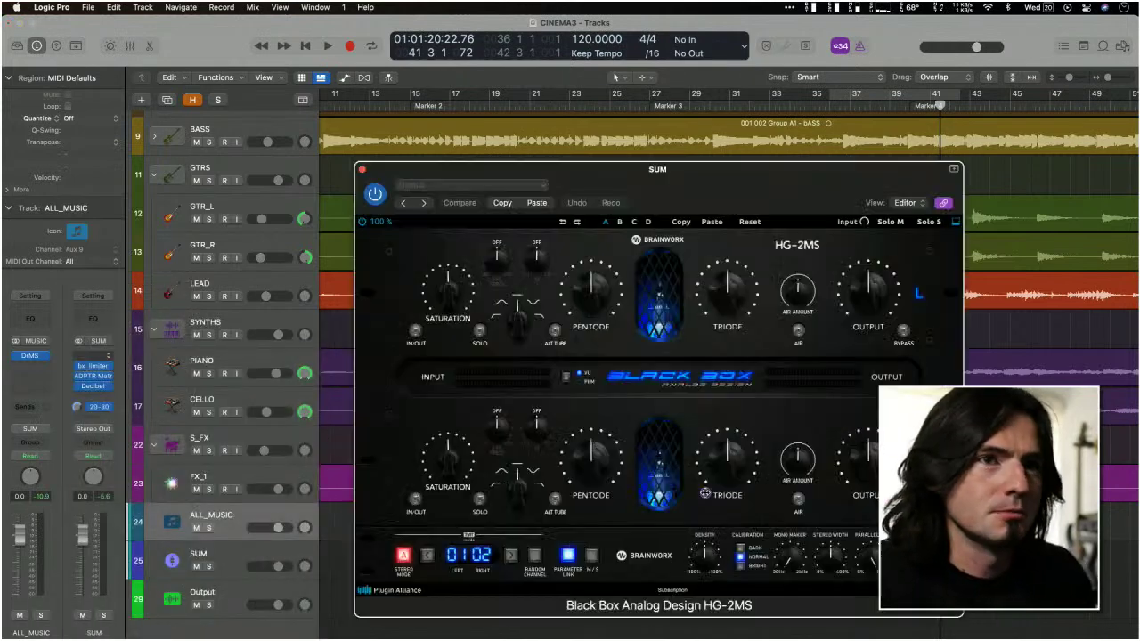
{"action": "left_click_drag", "start_coordinate": [773, 182], "coordinate": [503, 115]}
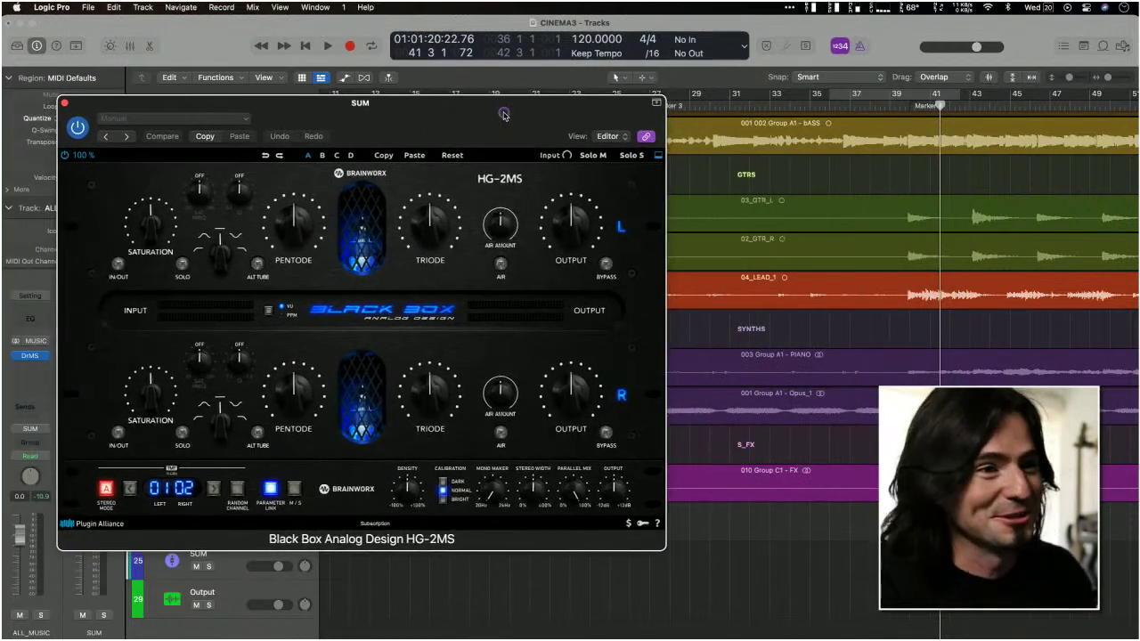
Step: Close the HG-2MS window, return the playhead to Marker 4, and enable cycling from bar 40 to bar 66
{"action": "key", "text": "alt+period"}
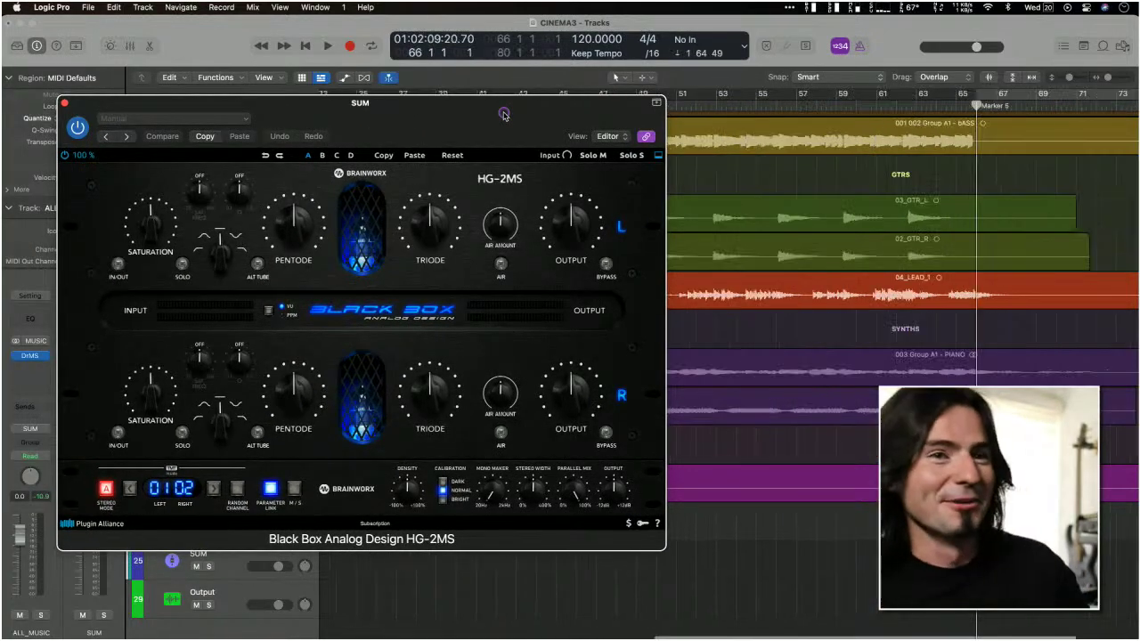
{"action": "key", "text": "super+w"}
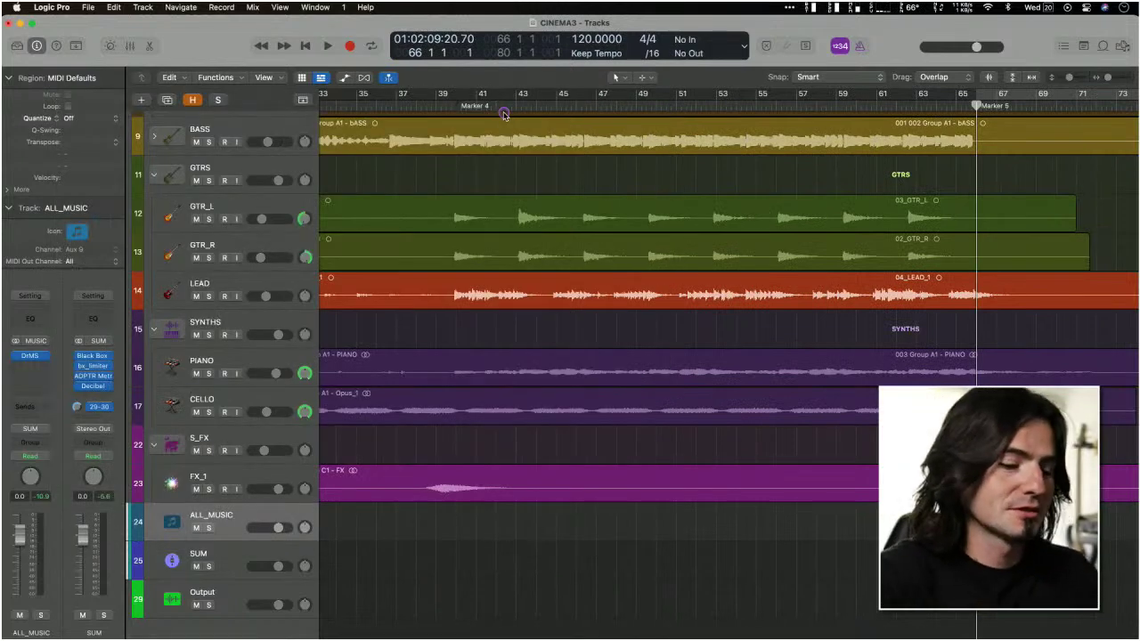
{"action": "key", "text": "super+Left"}
{"action": "key", "text": "super+Left"}
{"action": "key", "text": "super+Up"}
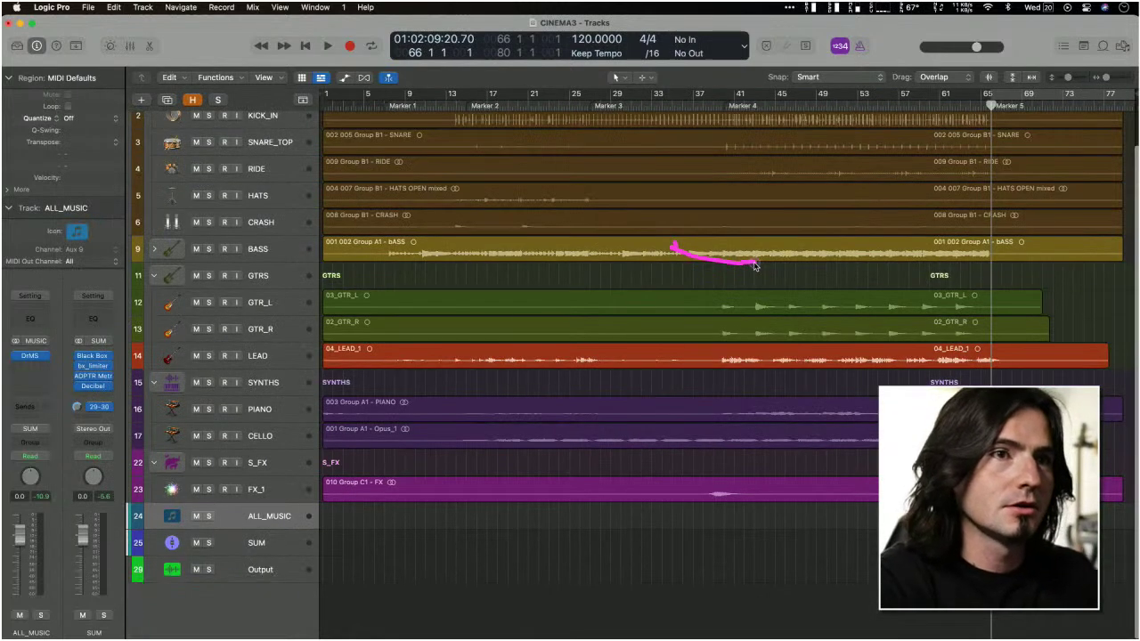
{"action": "key", "text": "alt+comma"}
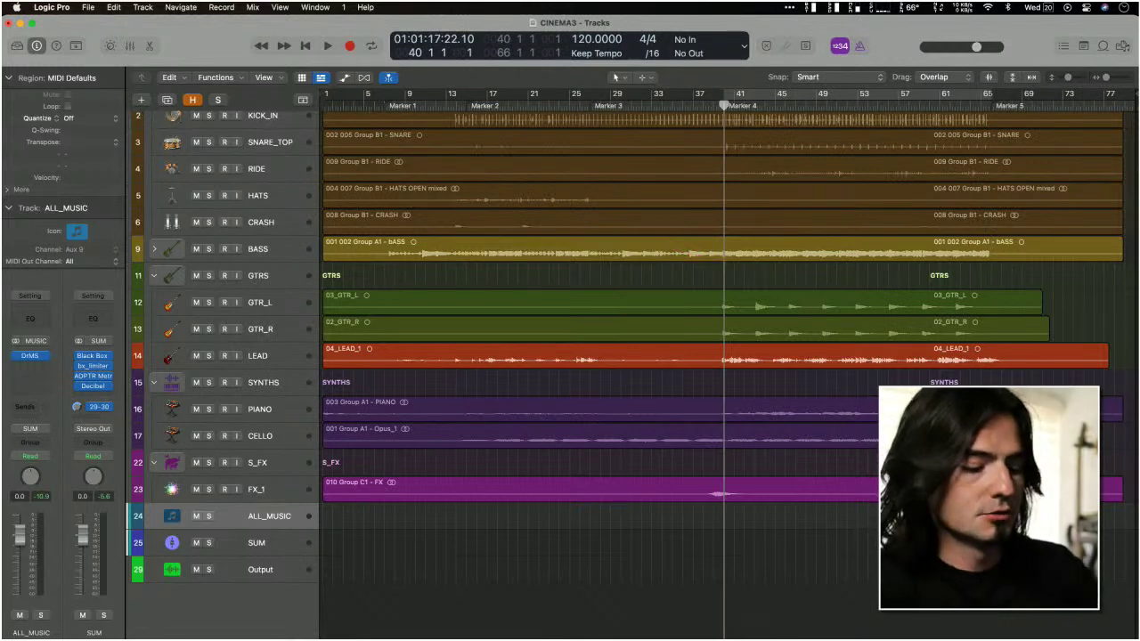
{"action": "key", "text": "c"}
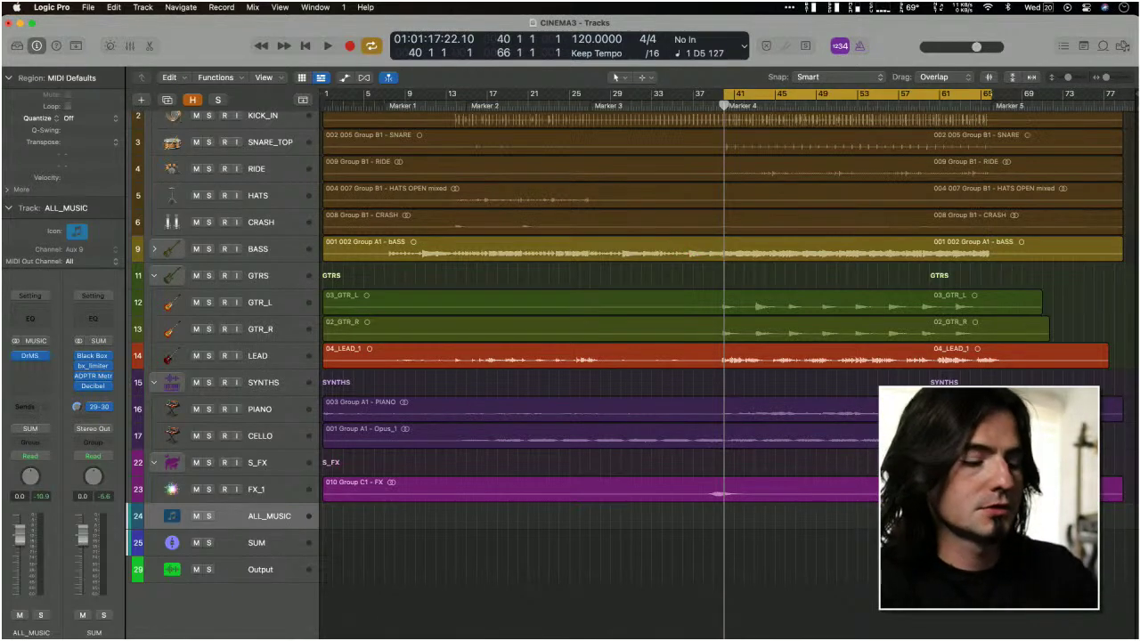
{"action": "left_click_drag", "start_coordinate": [652, 215], "coordinate": [861, 178]}
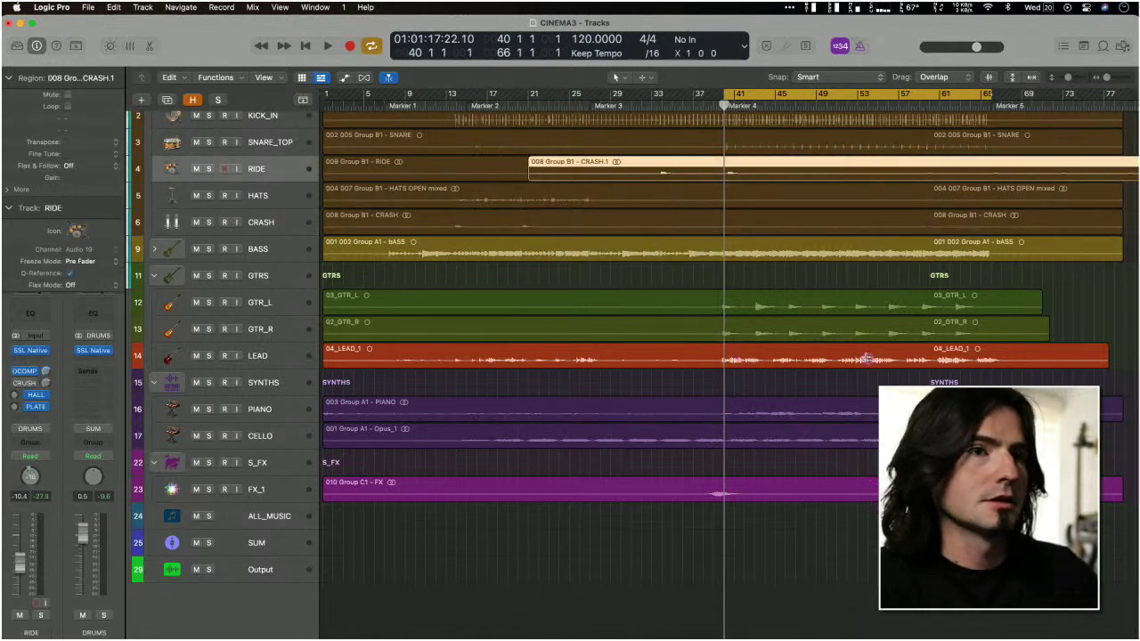
{"action": "key", "text": "super+z"}
{"action": "left_click", "coordinate": [873, 576]}
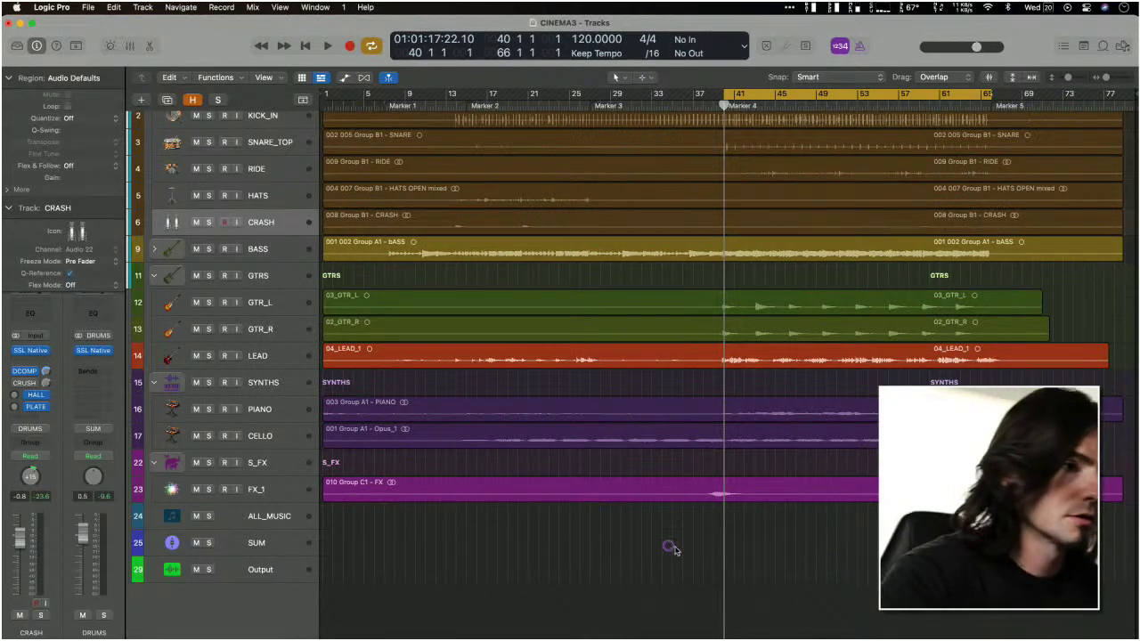
Step: Select the SUM track and reopen its Black Box HG-2MS plug-in, moving the window clear of the Marker 4 section
{"action": "left_click", "coordinate": [276, 551]}
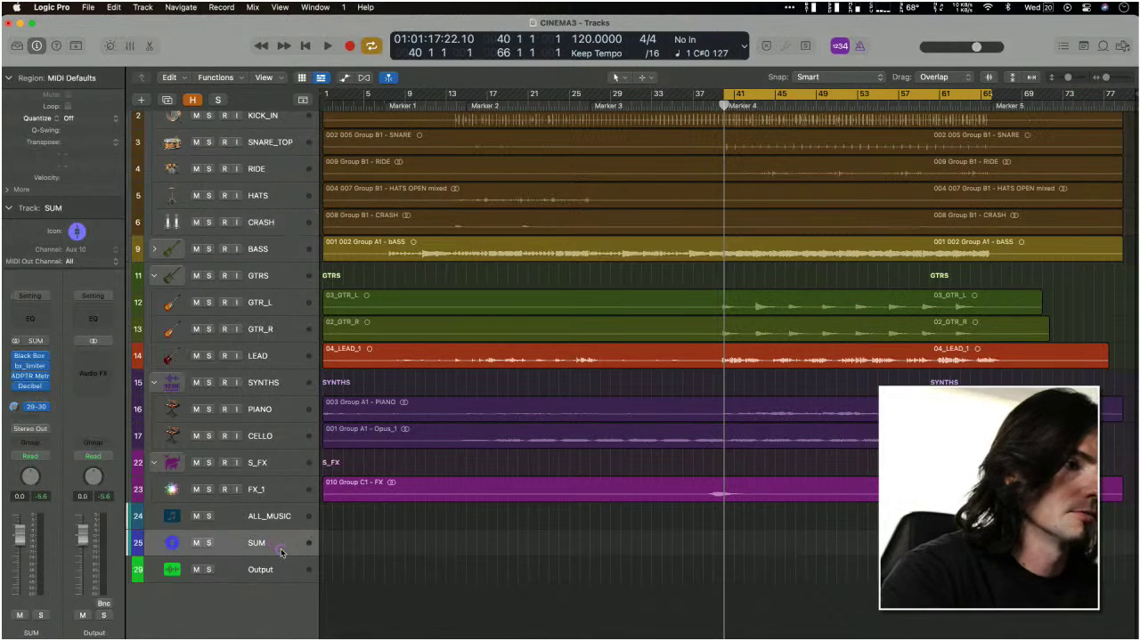
{"action": "left_click", "coordinate": [31, 355]}
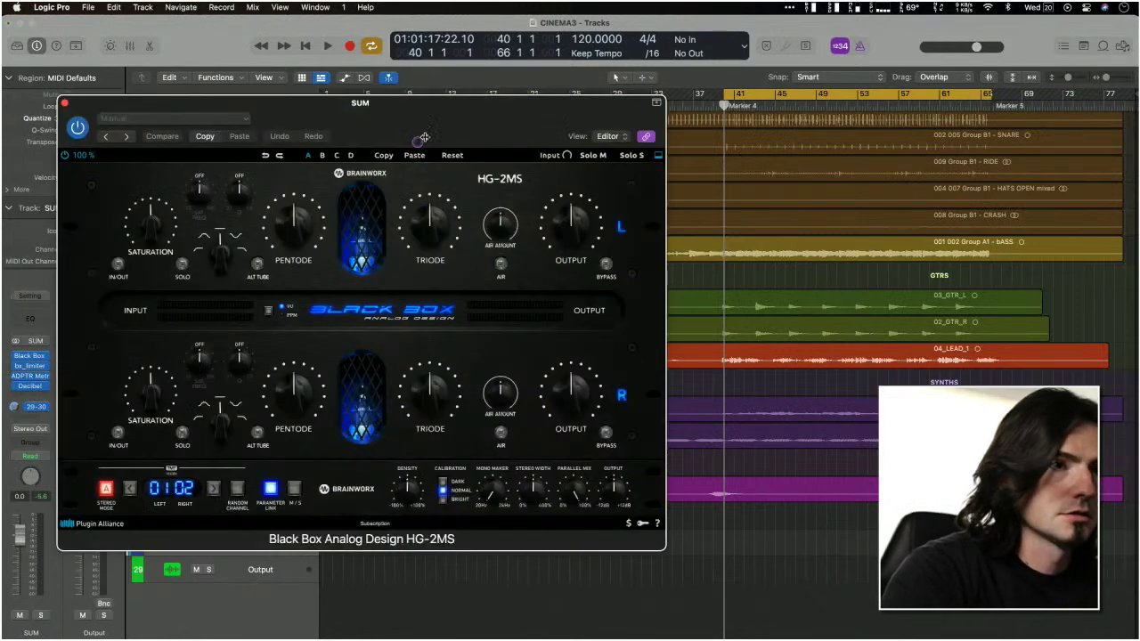
{"action": "left_click_drag", "start_coordinate": [466, 113], "coordinate": [436, 100]}
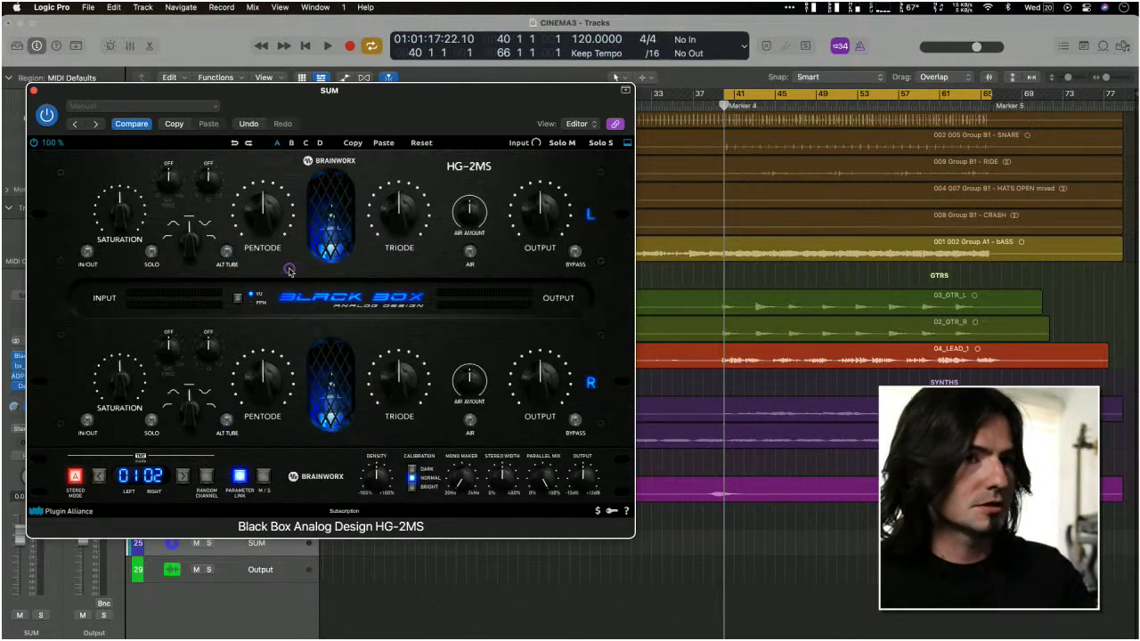
Step: During playback, raise HG-2MS Saturation, solo the saturation signal, set its filter shape to HighPass, and switch the solo off
{"action": "key", "text": "space"}
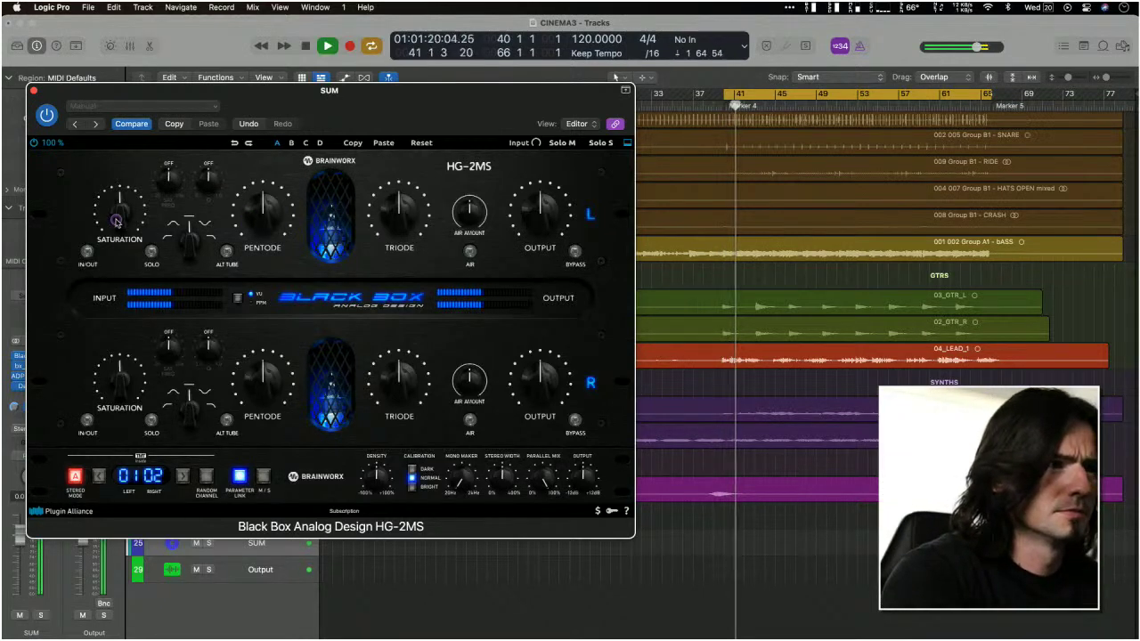
{"action": "left_click_drag", "start_coordinate": [116, 220], "coordinate": [123, 190]}
{"action": "left_click", "coordinate": [152, 251]}
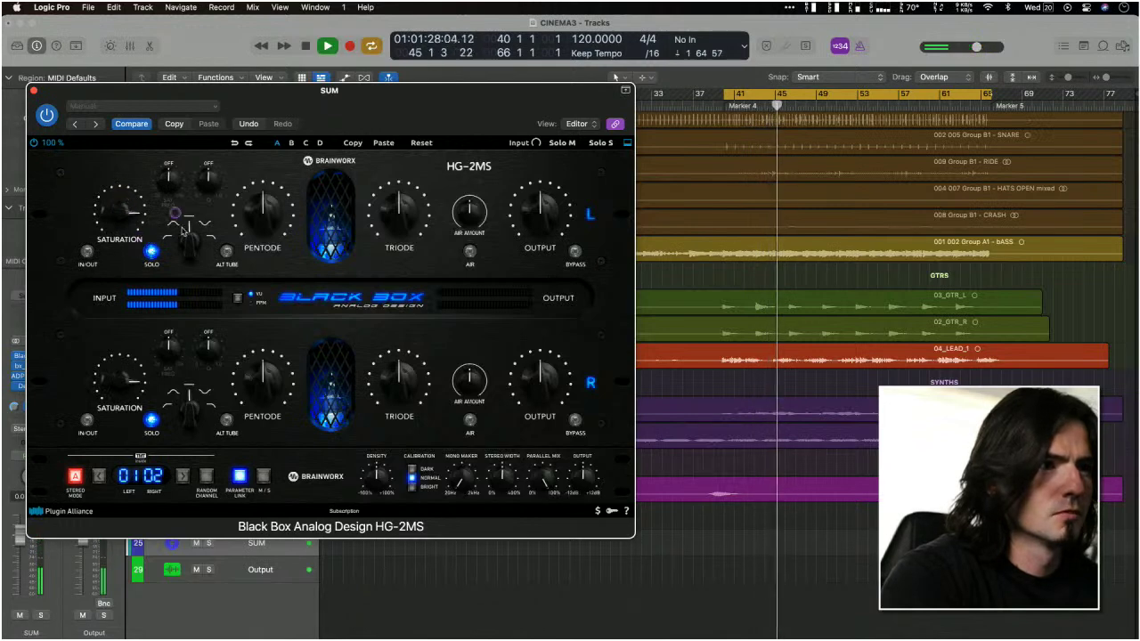
{"action": "mouse_move", "coordinate": [189, 251]}
{"action": "left_mouse_down"}
{"action": "mouse_move", "coordinate": [189, 260]}
{"action": "mouse_move", "coordinate": [181, 231]}
{"action": "left_mouse_up"}
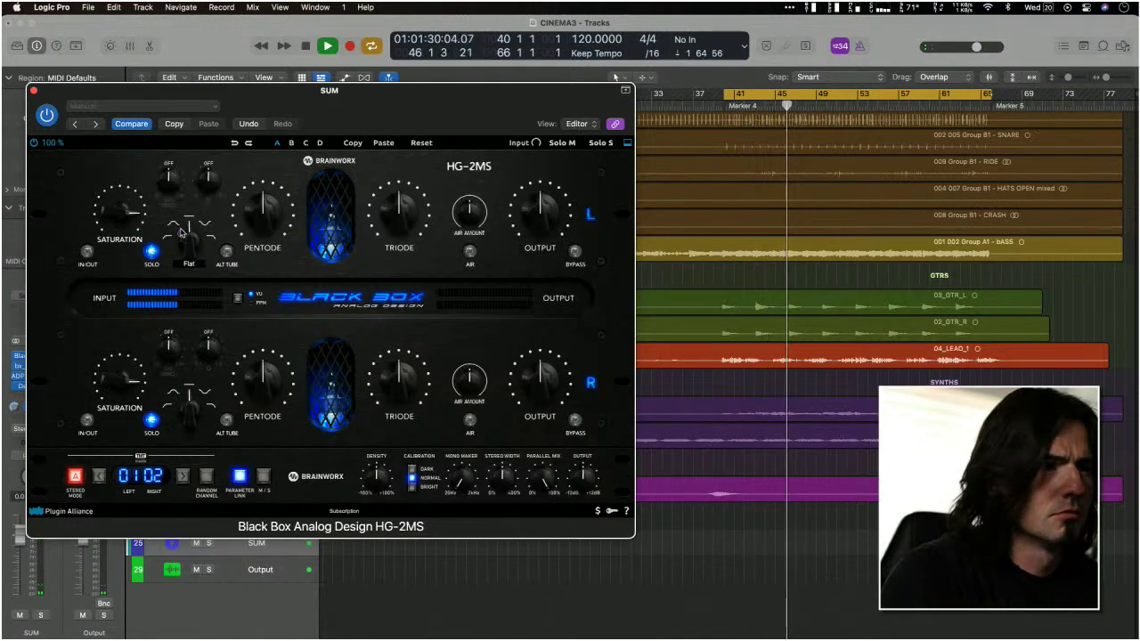
{"action": "left_click", "coordinate": [181, 231]}
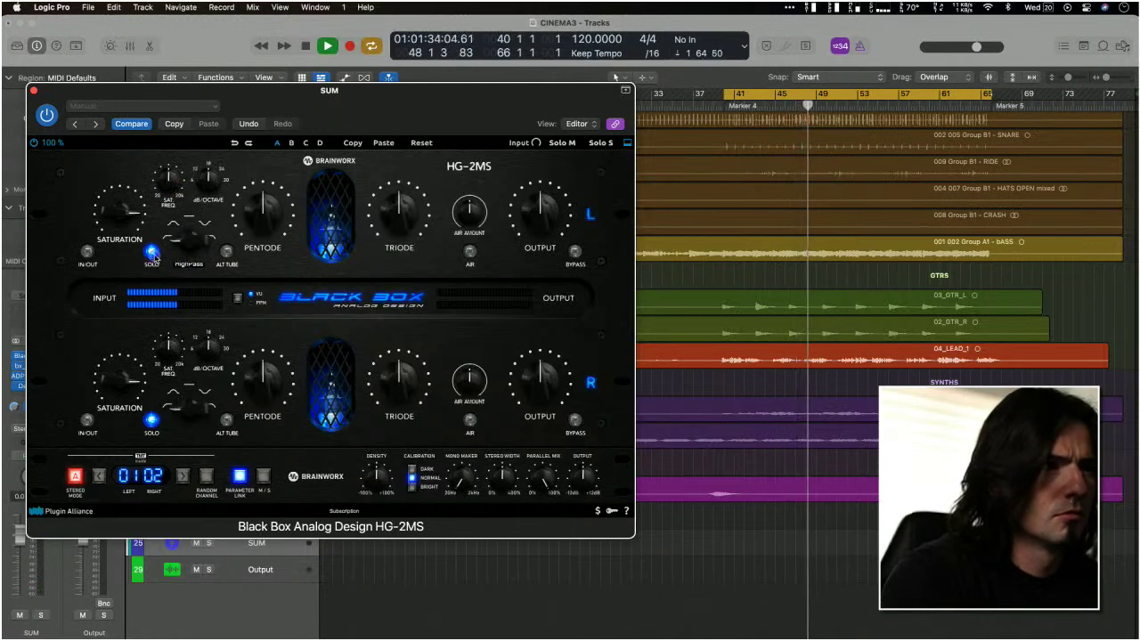
{"action": "left_click", "coordinate": [151, 251]}
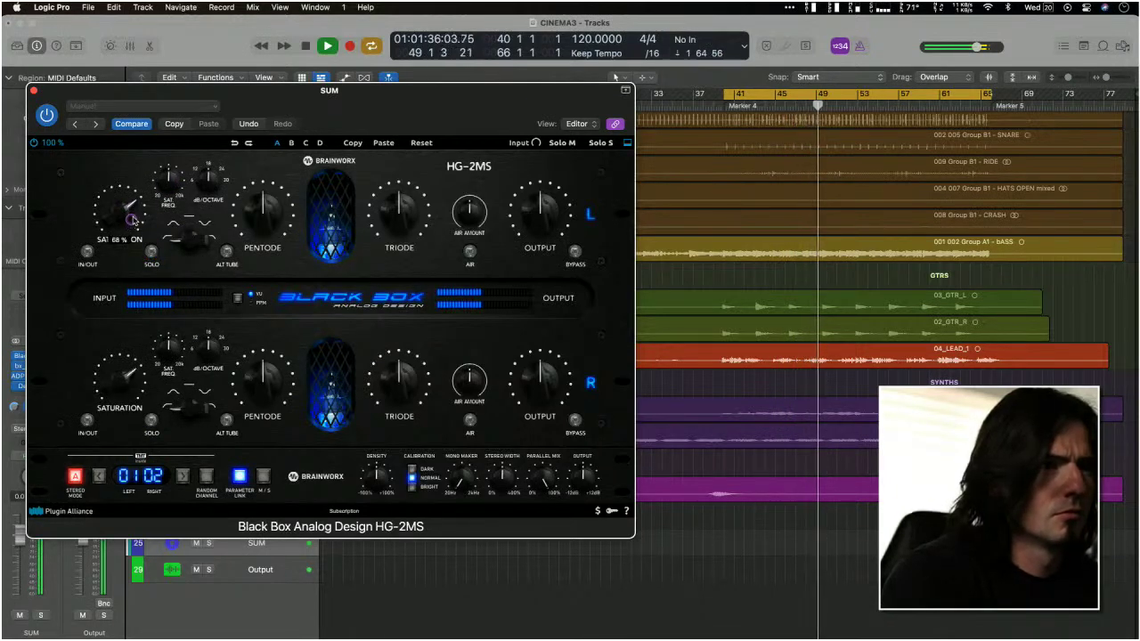
Step: Raise the Pentode drive, increase Saturation while soloing the saturation signal, and return to the full mix
{"action": "left_click_drag", "start_coordinate": [127, 211], "coordinate": [260, 201]}
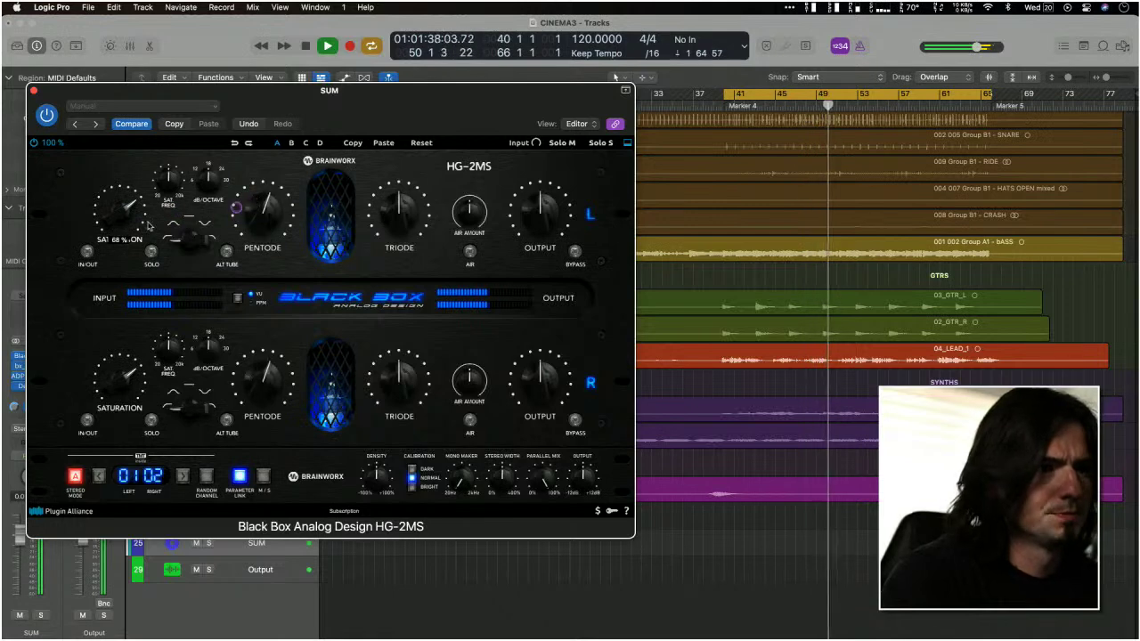
{"action": "left_click", "coordinate": [150, 251]}
{"action": "left_click_drag", "start_coordinate": [125, 212], "coordinate": [114, 184]}
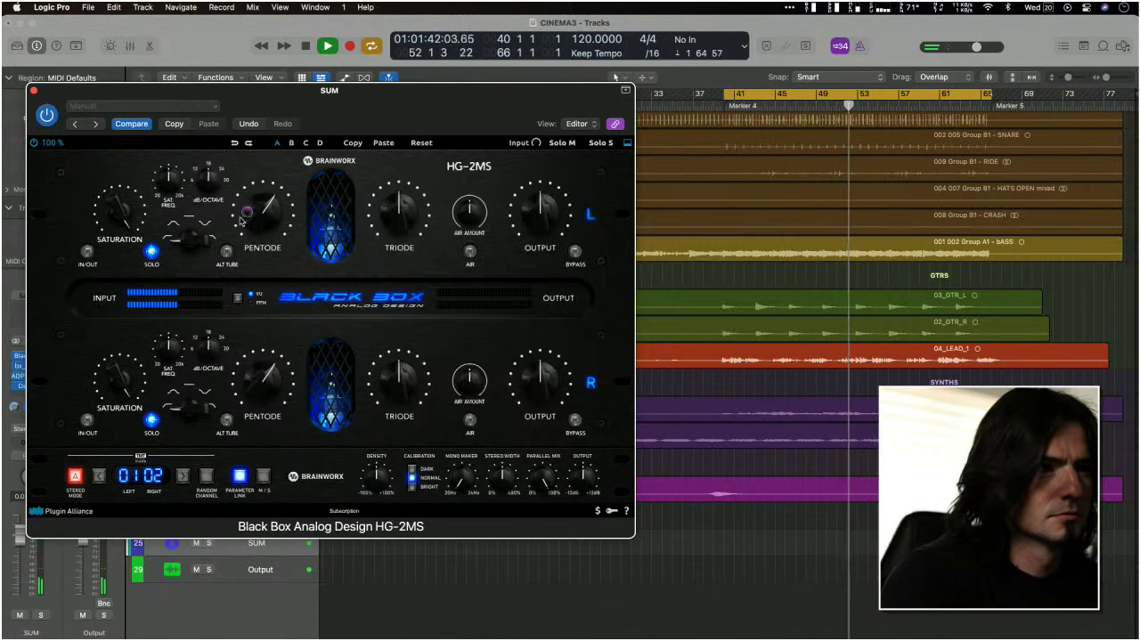
{"action": "left_click", "coordinate": [152, 253]}
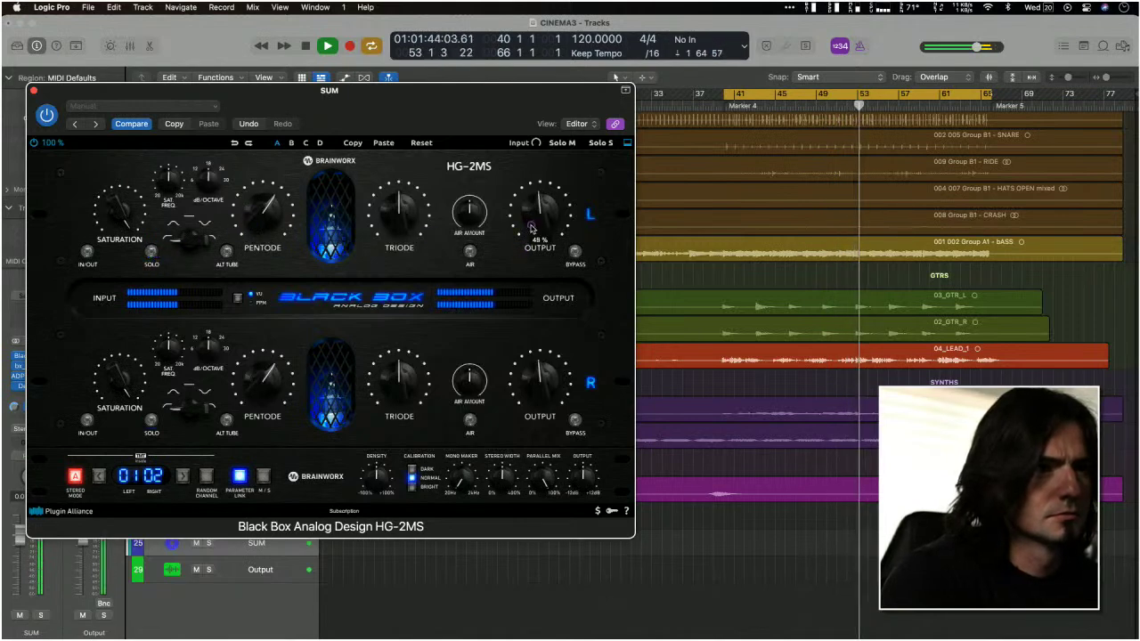
Step: Trim the HG-2MS output to about 42%, checking its level against bypass, and stop playback with the plug-in active
{"action": "left_click_drag", "start_coordinate": [532, 219], "coordinate": [531, 233]}
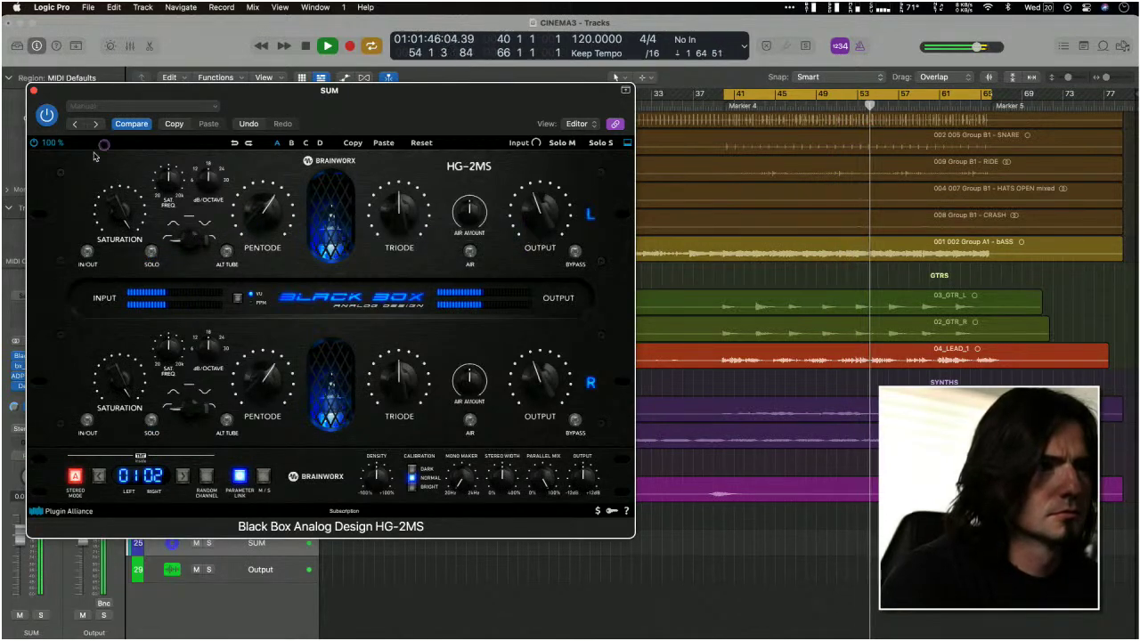
{"action": "left_click", "coordinate": [575, 421]}
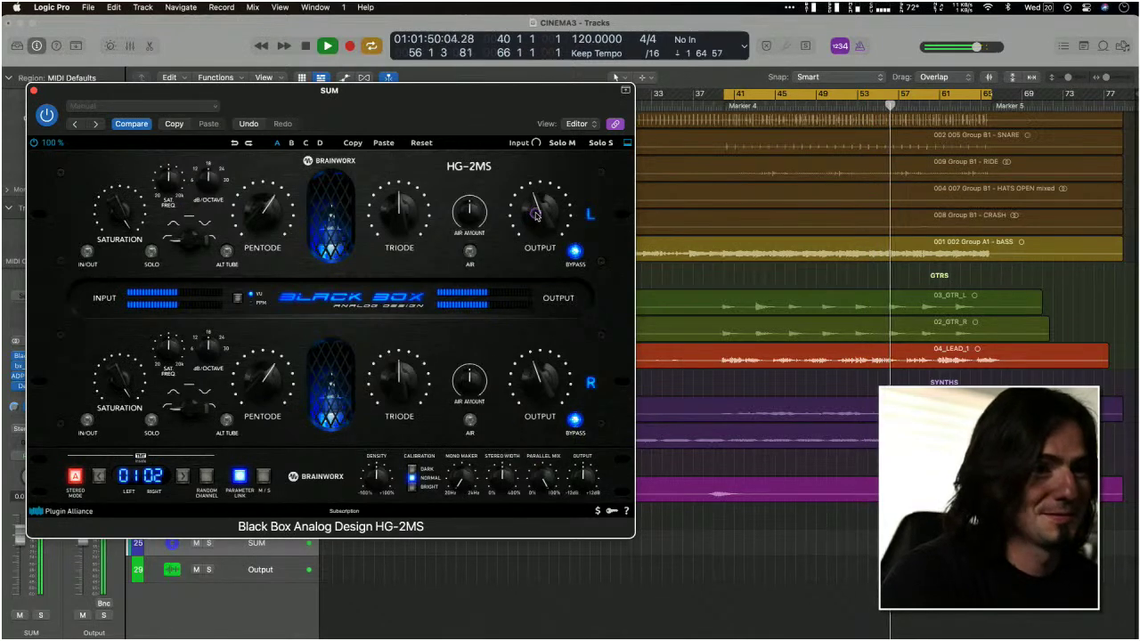
{"action": "left_click_drag", "start_coordinate": [536, 212], "coordinate": [535, 216]}
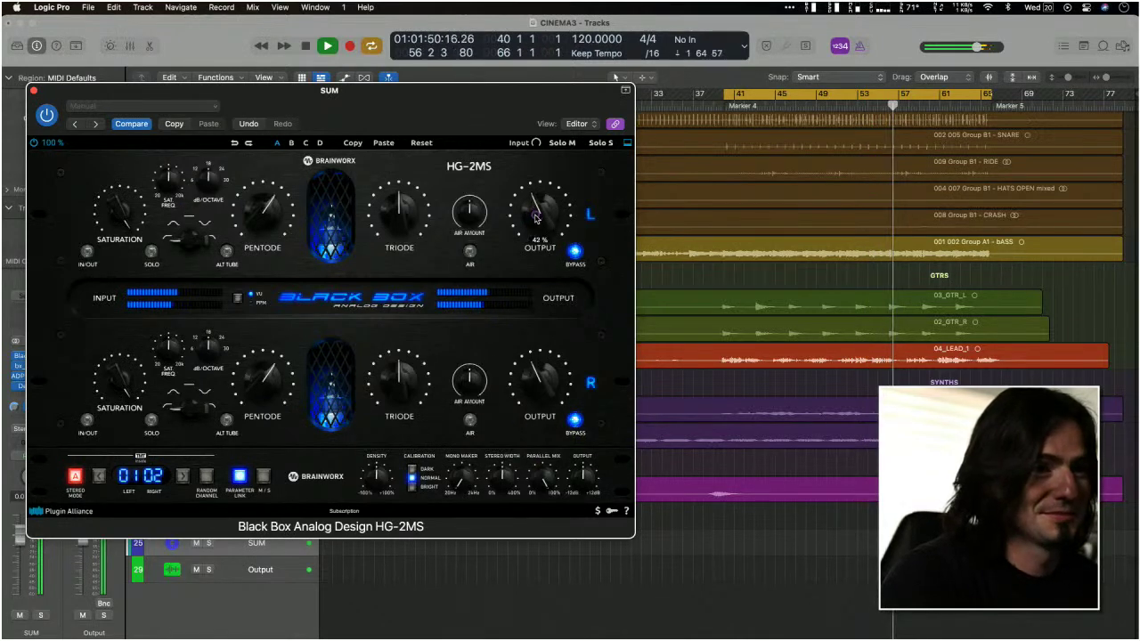
{"action": "left_click", "coordinate": [572, 421]}
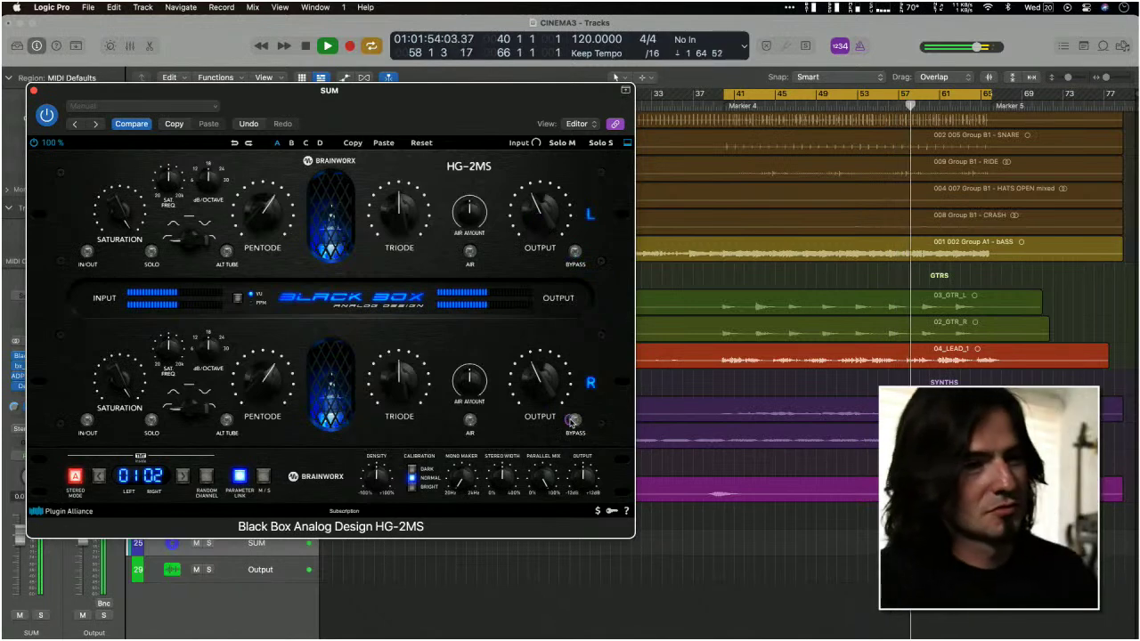
{"action": "key", "text": "space"}
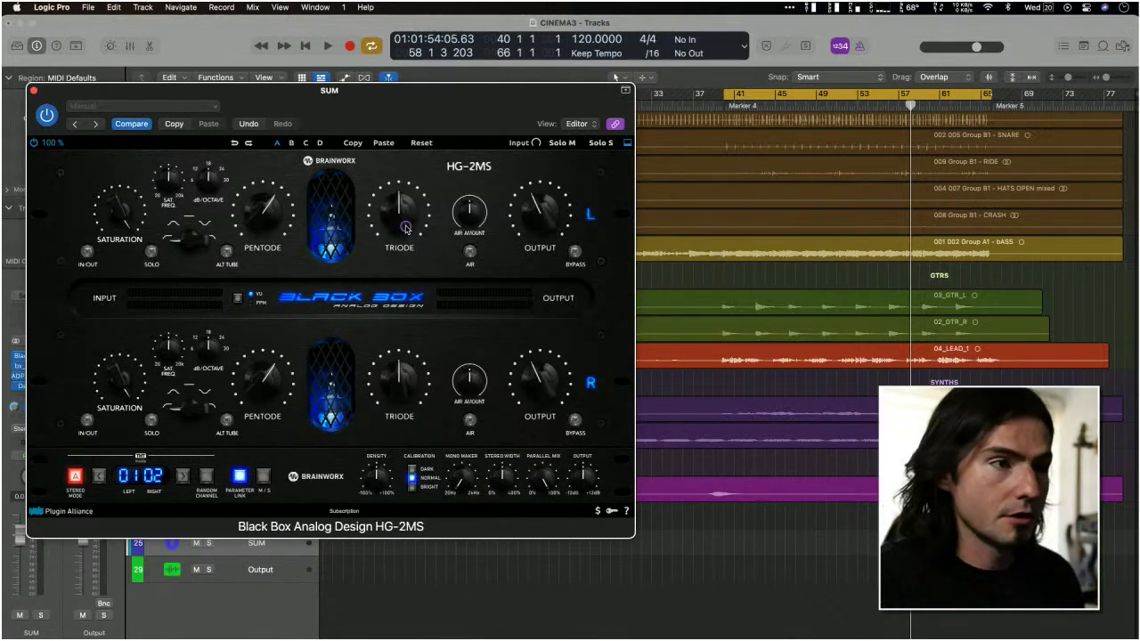
Step: Resume playback, raise the HG-2MS Triode drive to 55%, and enable Air with its amount at about 32%
{"action": "key", "text": "space"}
{"action": "left_click_drag", "start_coordinate": [406, 228], "coordinate": [404, 213]}
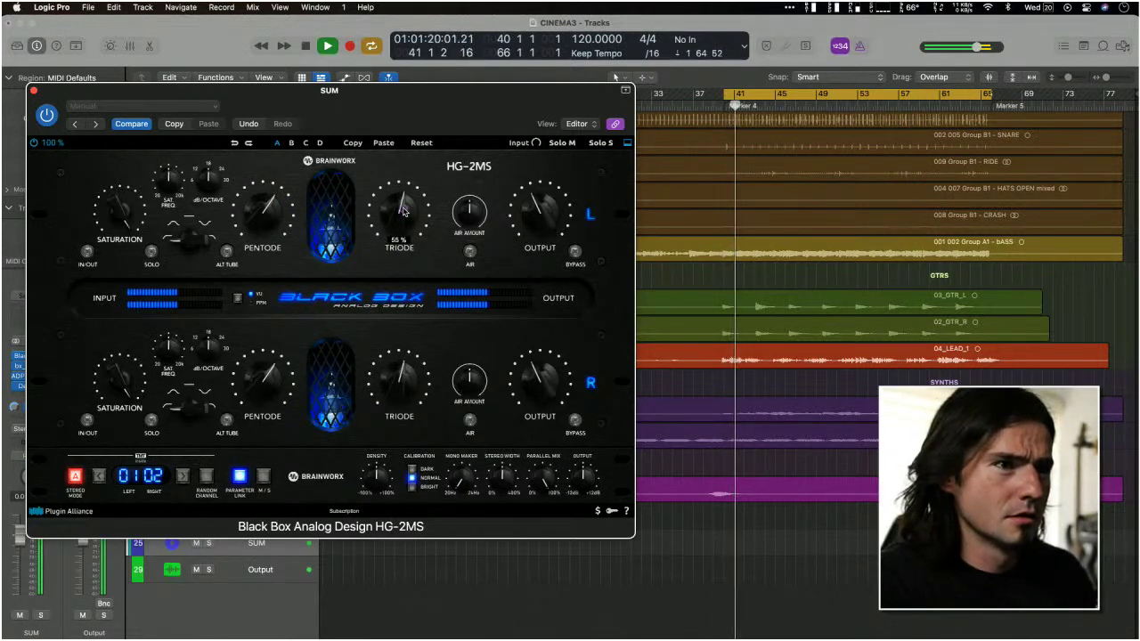
{"action": "left_click", "coordinate": [470, 253]}
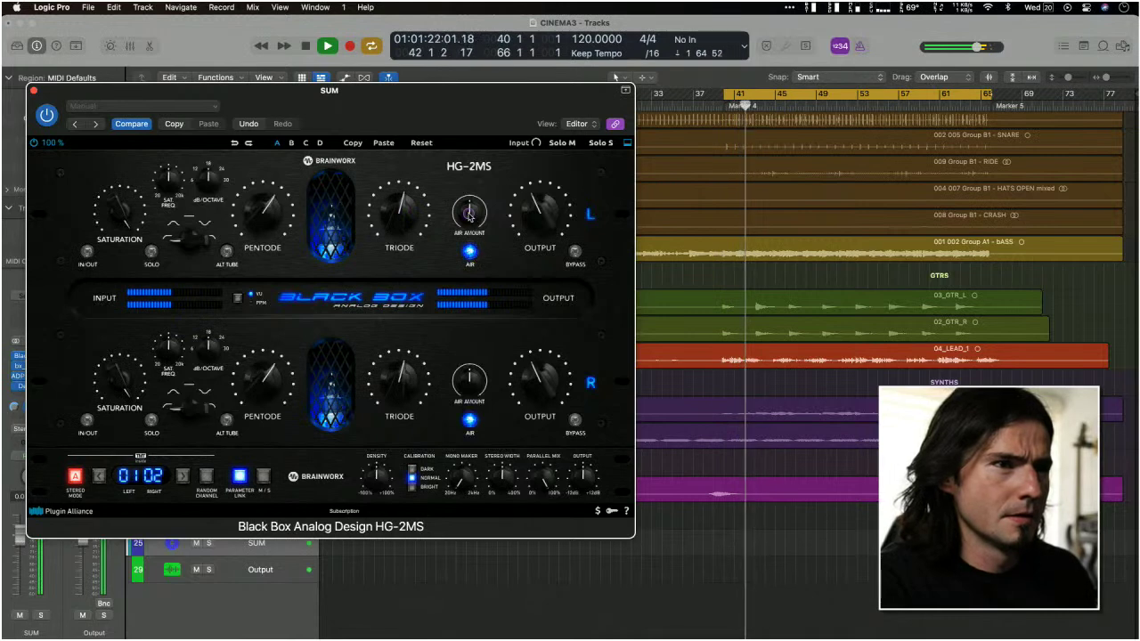
{"action": "left_click_drag", "start_coordinate": [470, 216], "coordinate": [470, 235]}
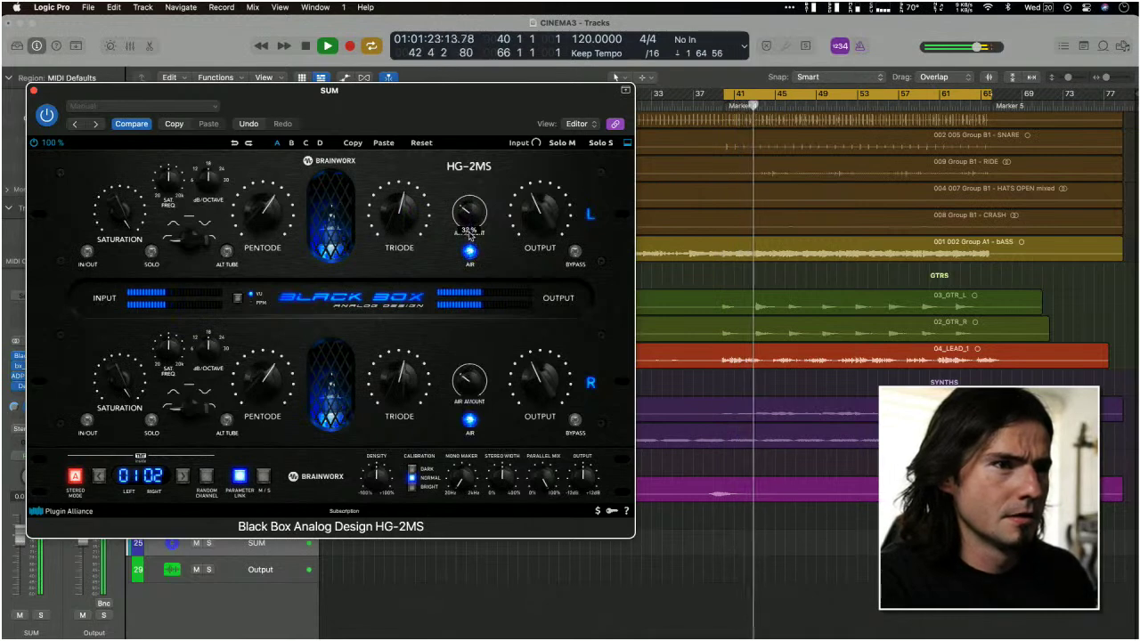
Step: Lower the HG-2MS output to about 40% or below, raise Triode to 58%, and compare the processed and bypassed sound
{"action": "left_click", "coordinate": [574, 251]}
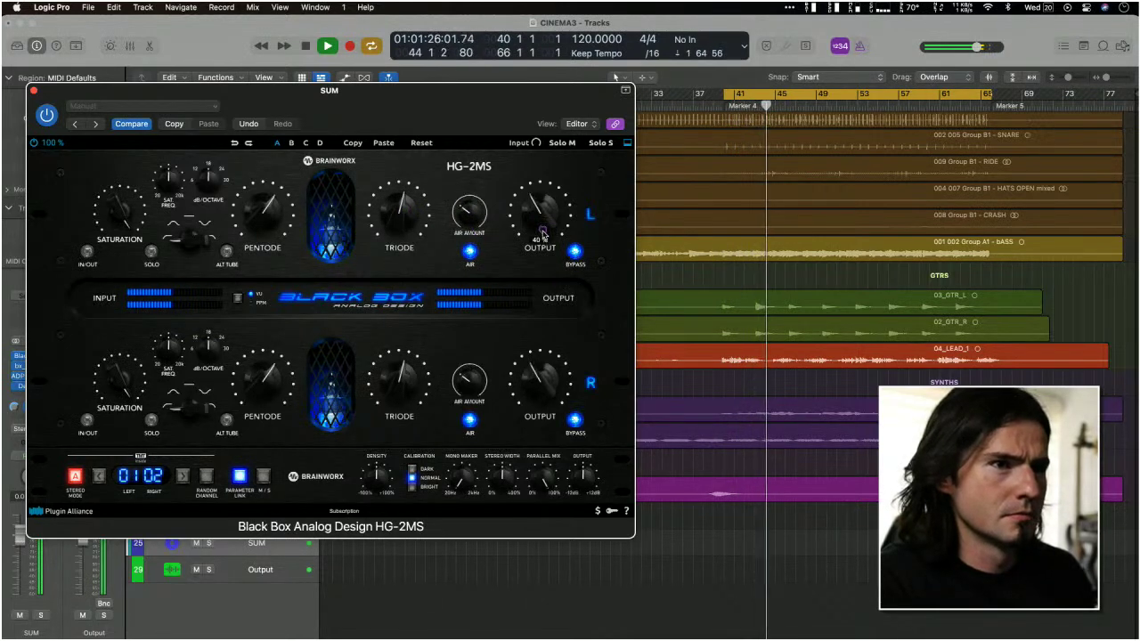
{"action": "left_click", "coordinate": [575, 252]}
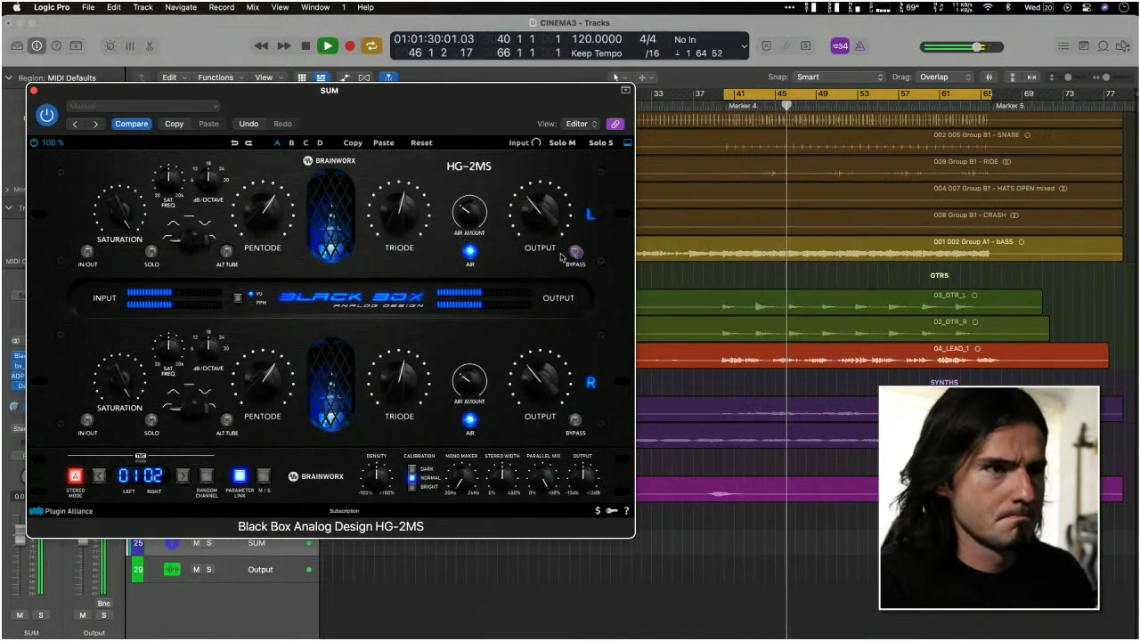
{"action": "mouse_move", "coordinate": [400, 226]}
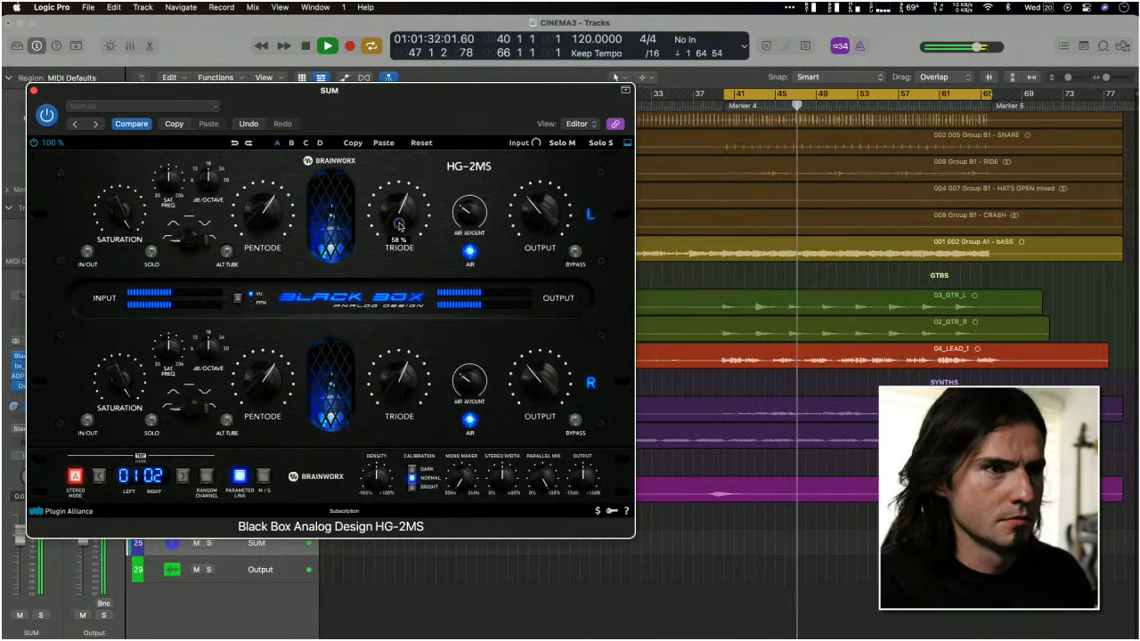
{"action": "left_click", "coordinate": [574, 251]}
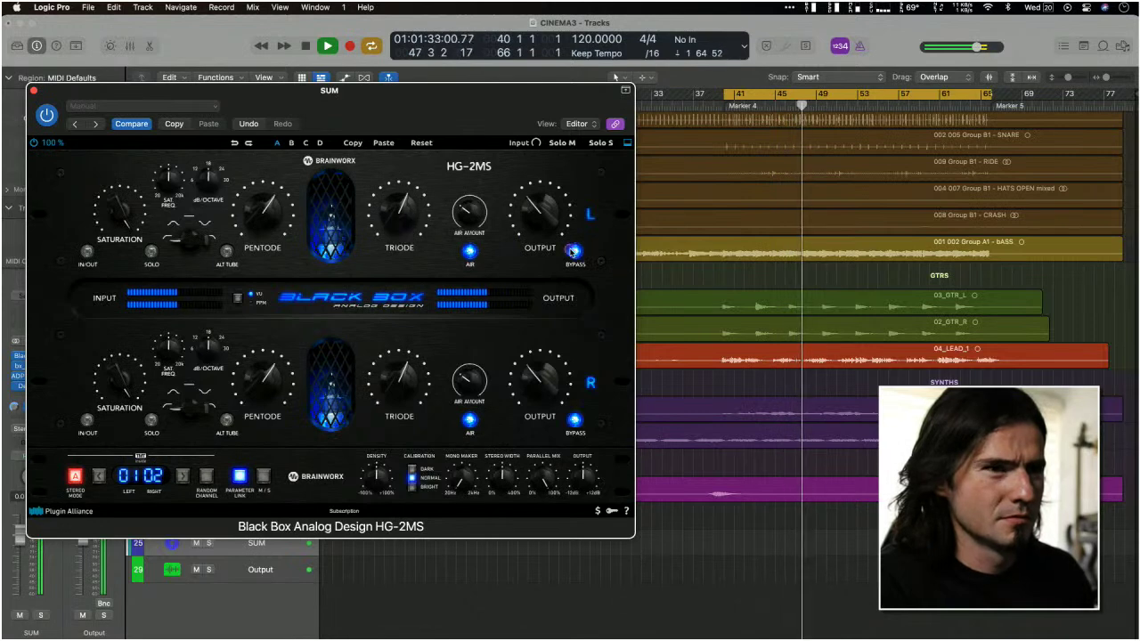
{"action": "left_click", "coordinate": [577, 253]}
{"action": "key", "text": "space"}
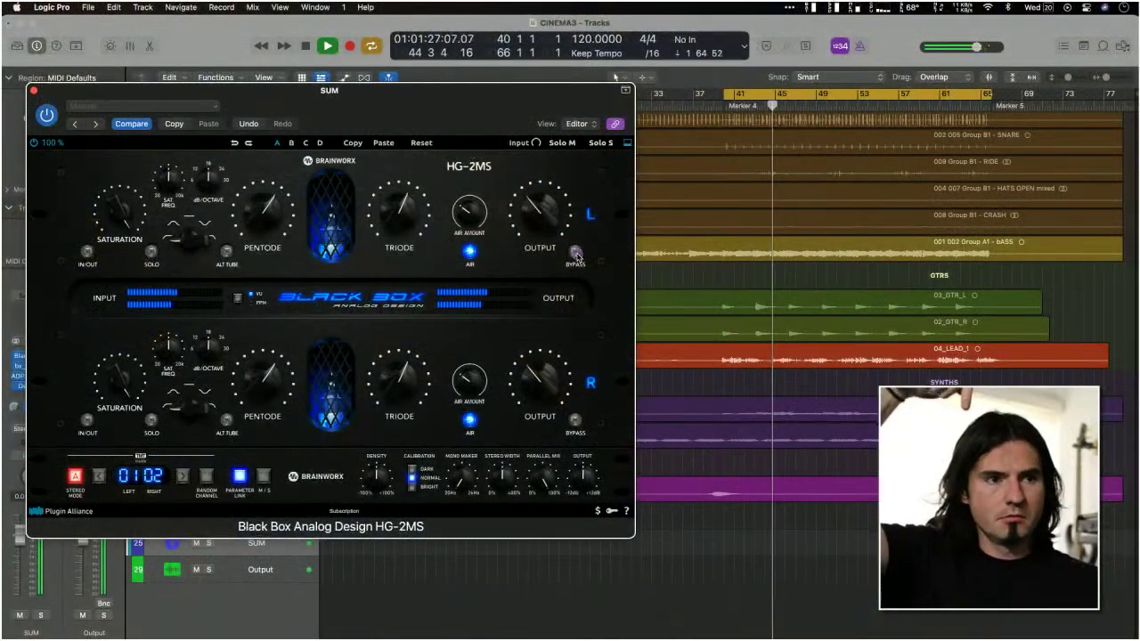
{"action": "left_click", "coordinate": [575, 253]}
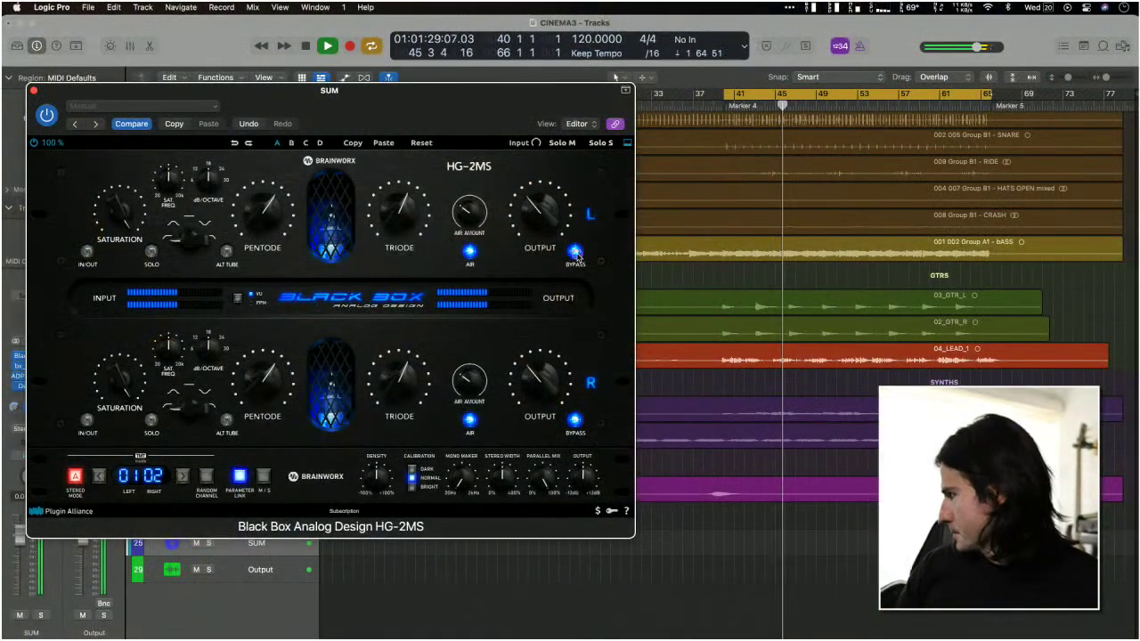
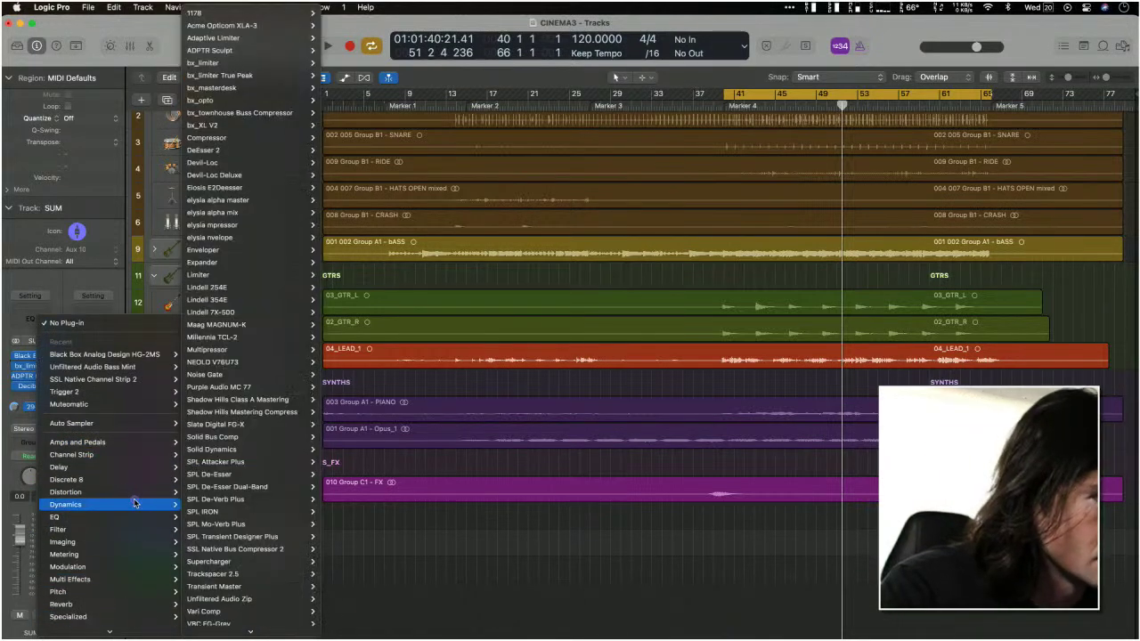
Step: Insert the stereo SSL Native Bus Compressor 2 after the Black Box on the SUM bus and close its window
{"action": "scroll", "coordinate": [258, 586], "scroll_direction": "down", "scroll_amount": 3}
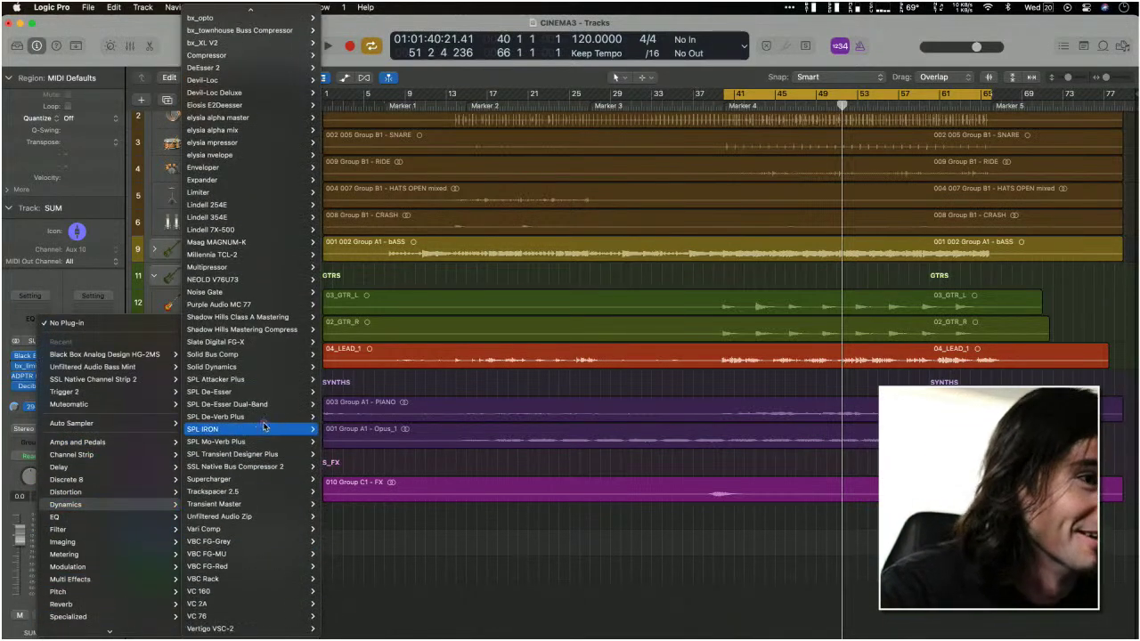
{"action": "mouse_move", "coordinate": [265, 340]}
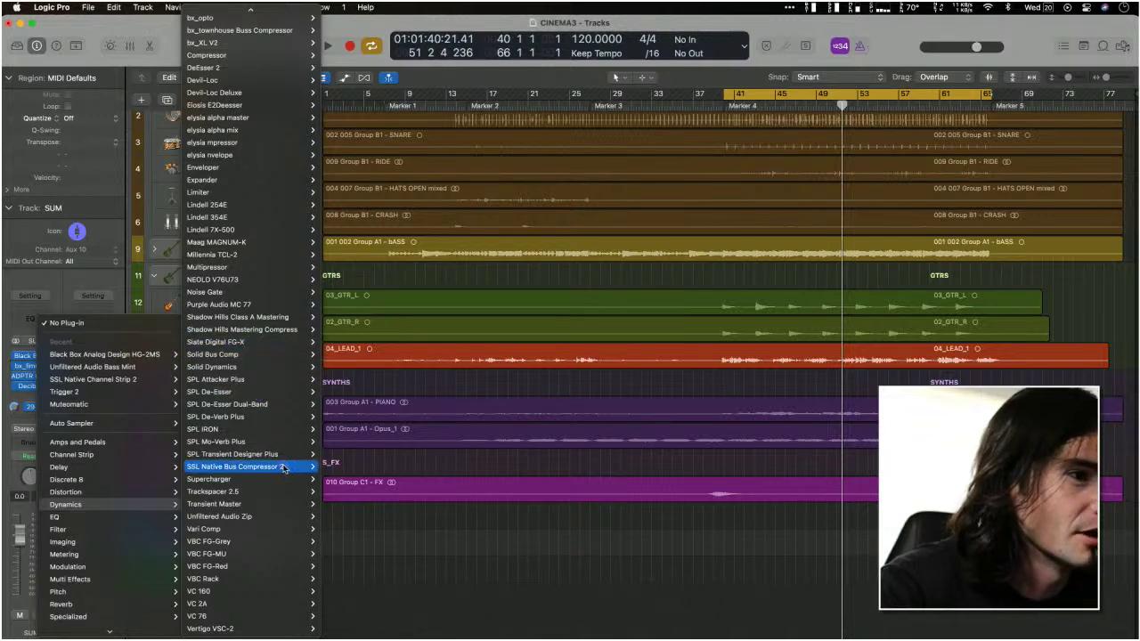
{"action": "mouse_move", "coordinate": [294, 466]}
{"action": "left_click", "coordinate": [332, 467]}
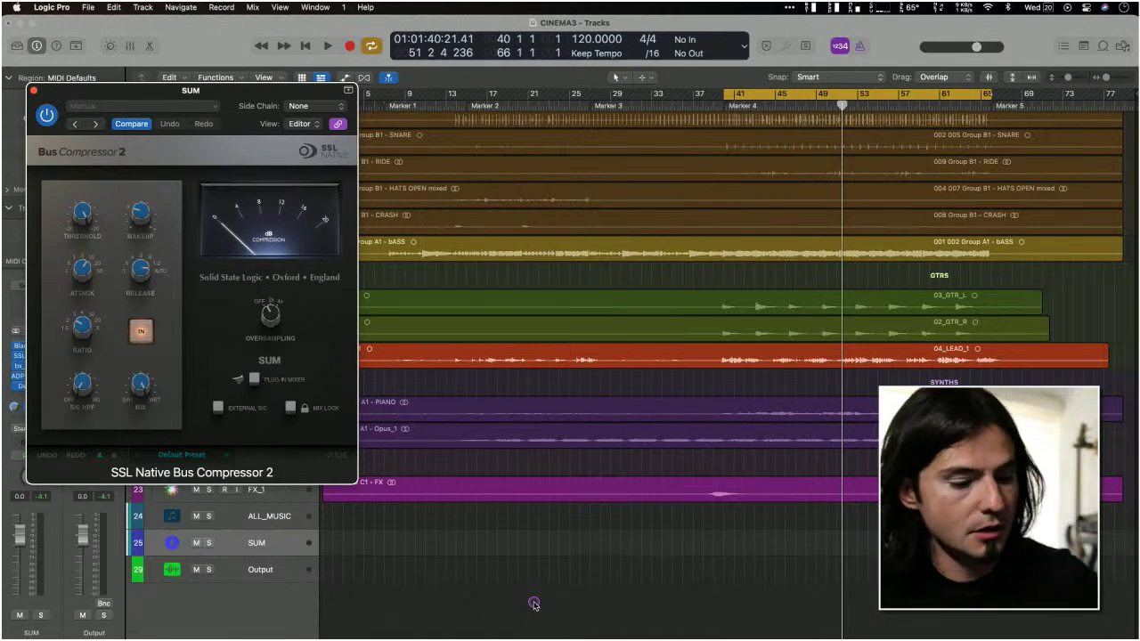
{"action": "key", "text": "super+w"}
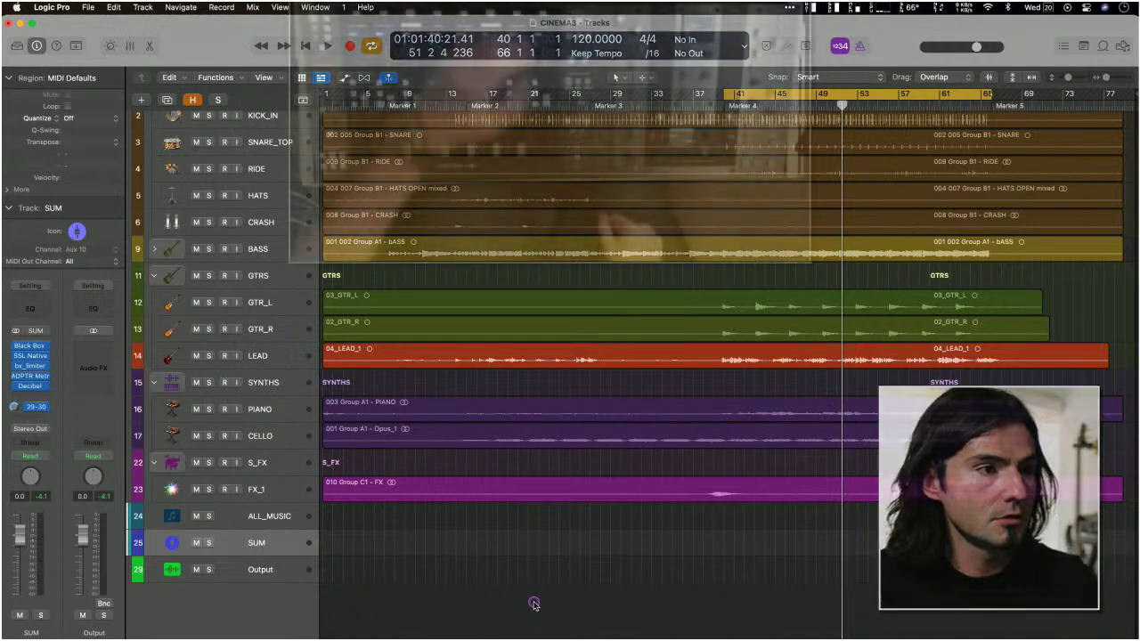
Step: Show the Mixer, reopen the SUM channel's SSL Native Bus Compressor 2, and move its window clear of the overhead camera view
{"action": "key", "text": "x"}
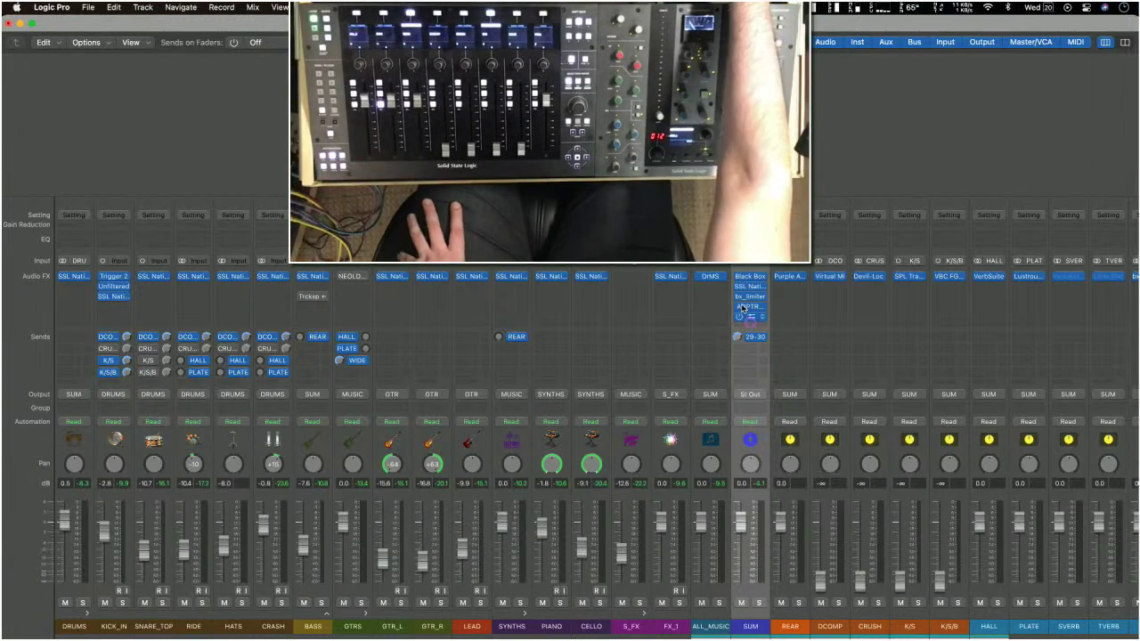
{"action": "key", "text": "ctrl+Up"}
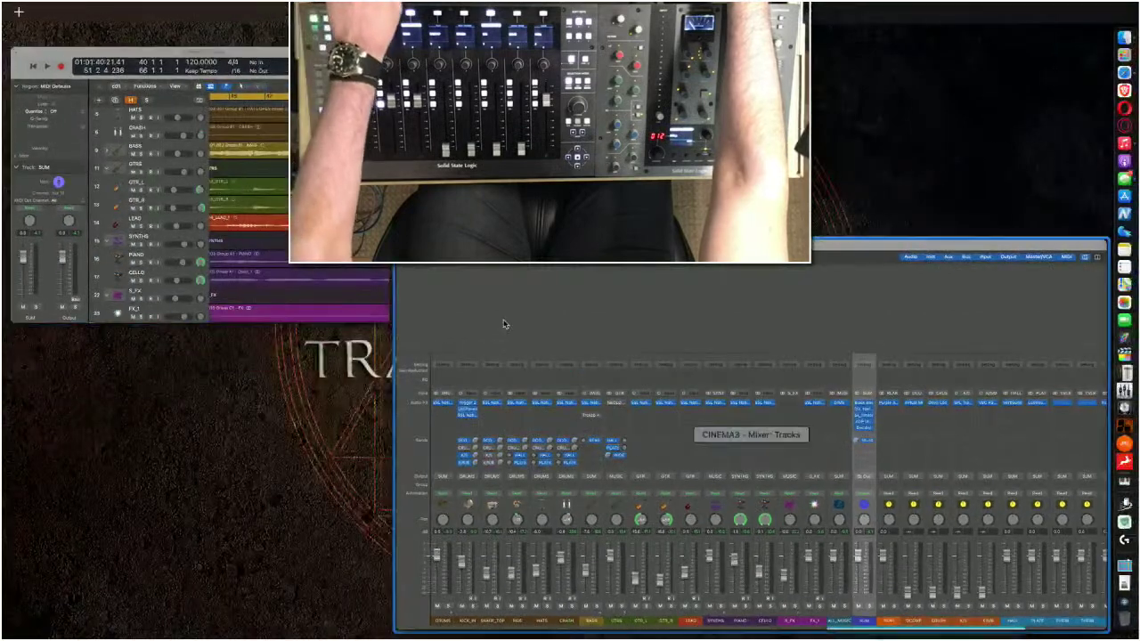
{"action": "left_click", "coordinate": [751, 289]}
{"action": "left_click", "coordinate": [751, 289]}
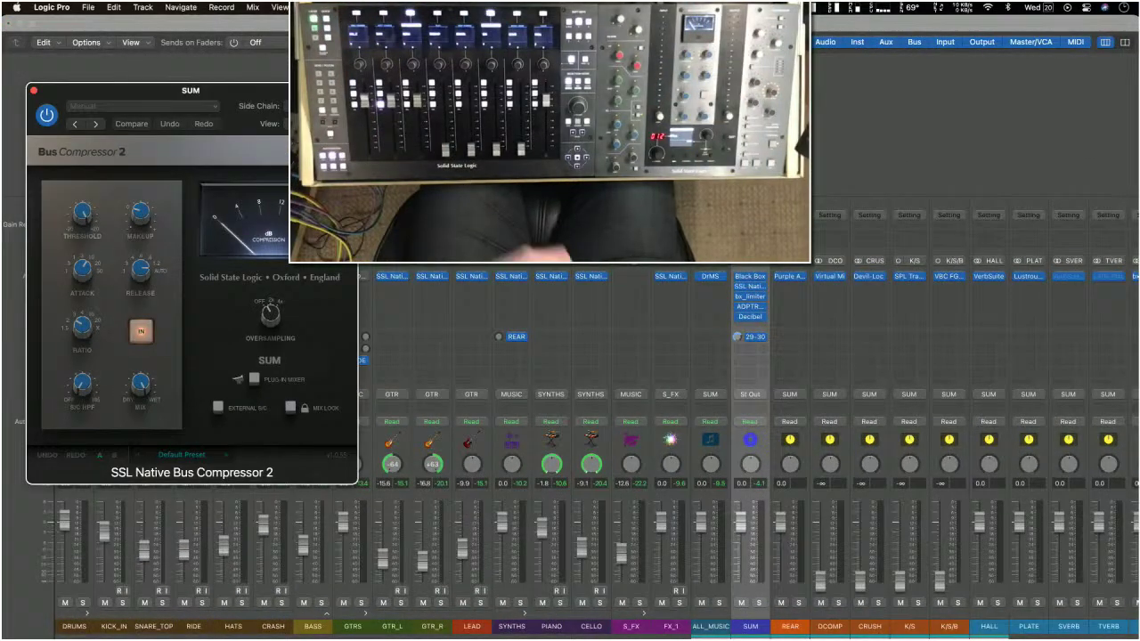
{"action": "left_click_drag", "start_coordinate": [230, 94], "coordinate": [228, 229]}
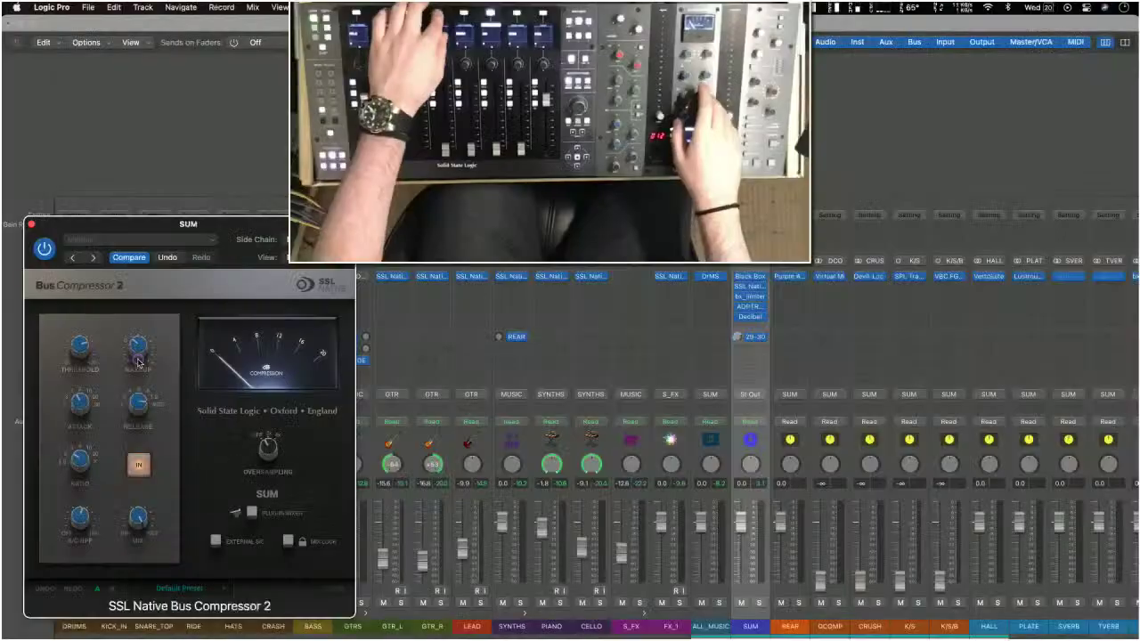
Step: Play the mix and compare it with the SUM bus compressor switched out and in
{"action": "key", "text": "space"}
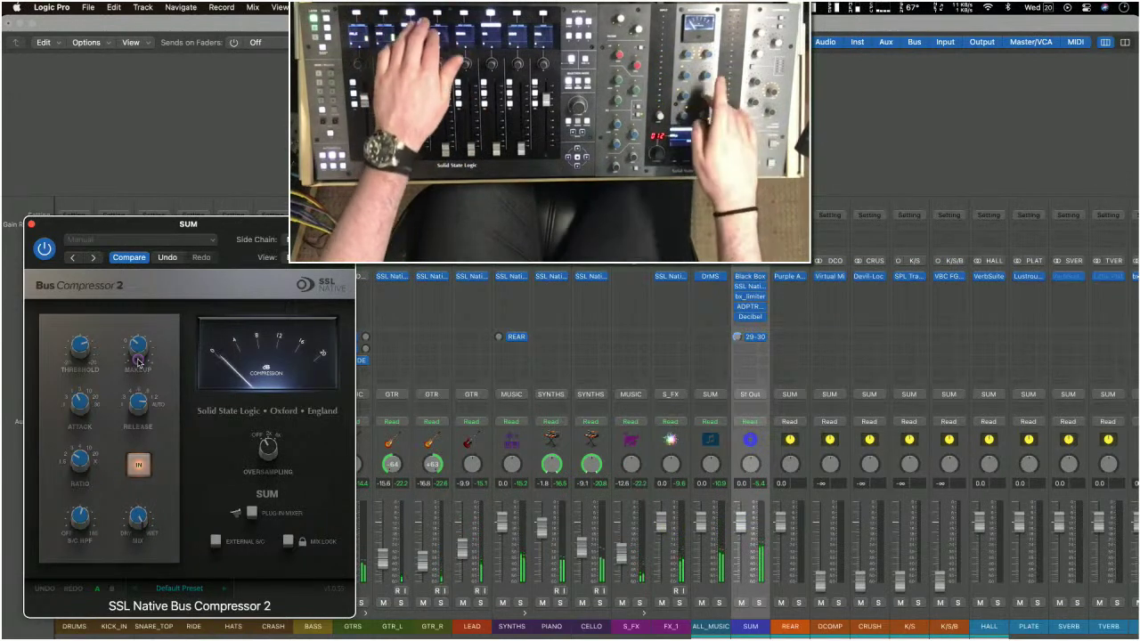
{"action": "key", "text": "space"}
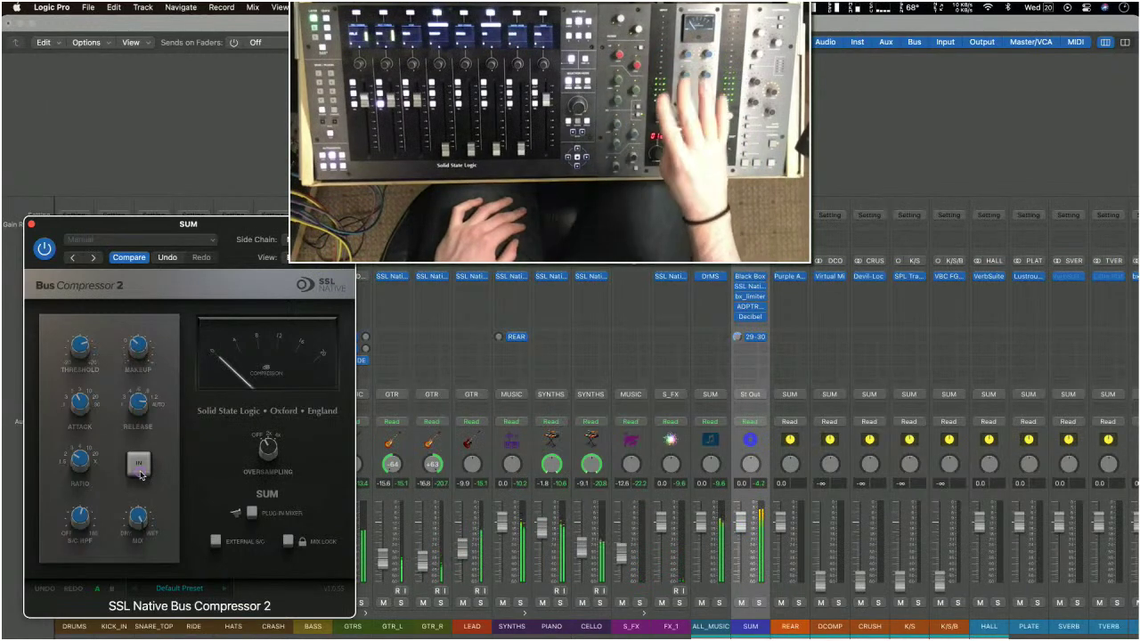
{"action": "left_click", "coordinate": [139, 475]}
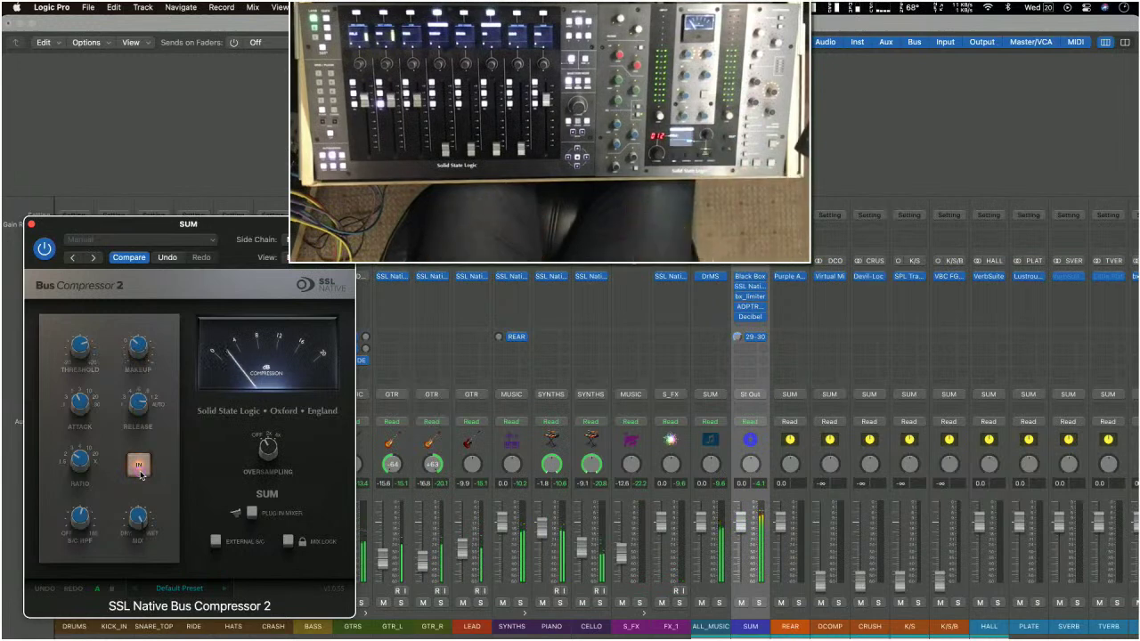
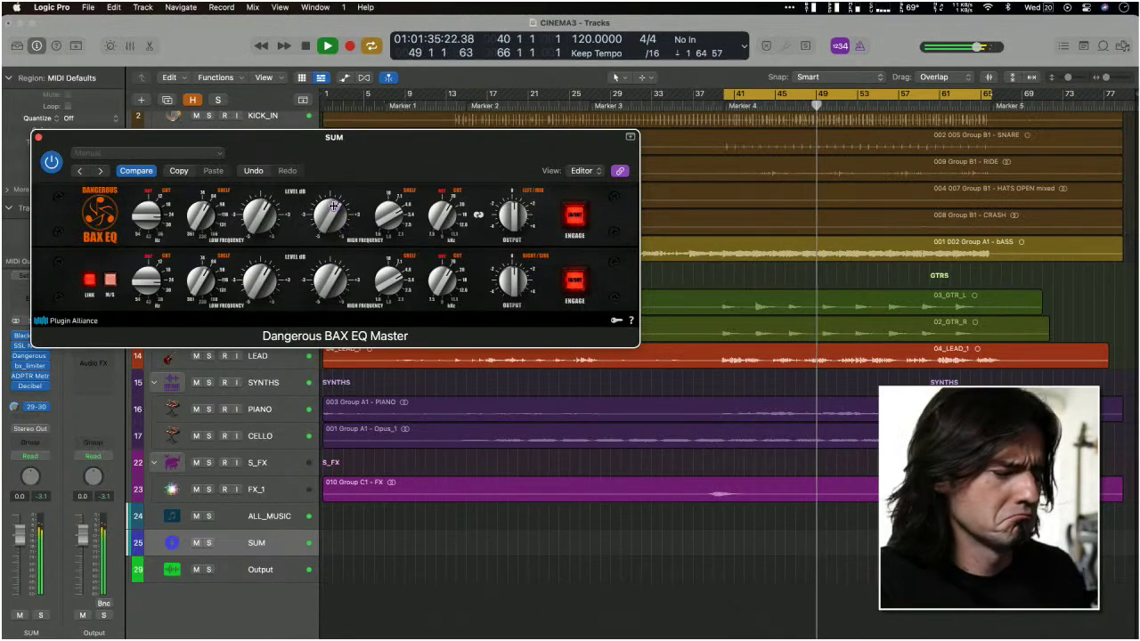
Step: Compare the mix with the SUM bus's Dangerous BAX EQ Master disengaged and engaged, and stop playback
{"action": "left_click", "coordinate": [573, 215]}
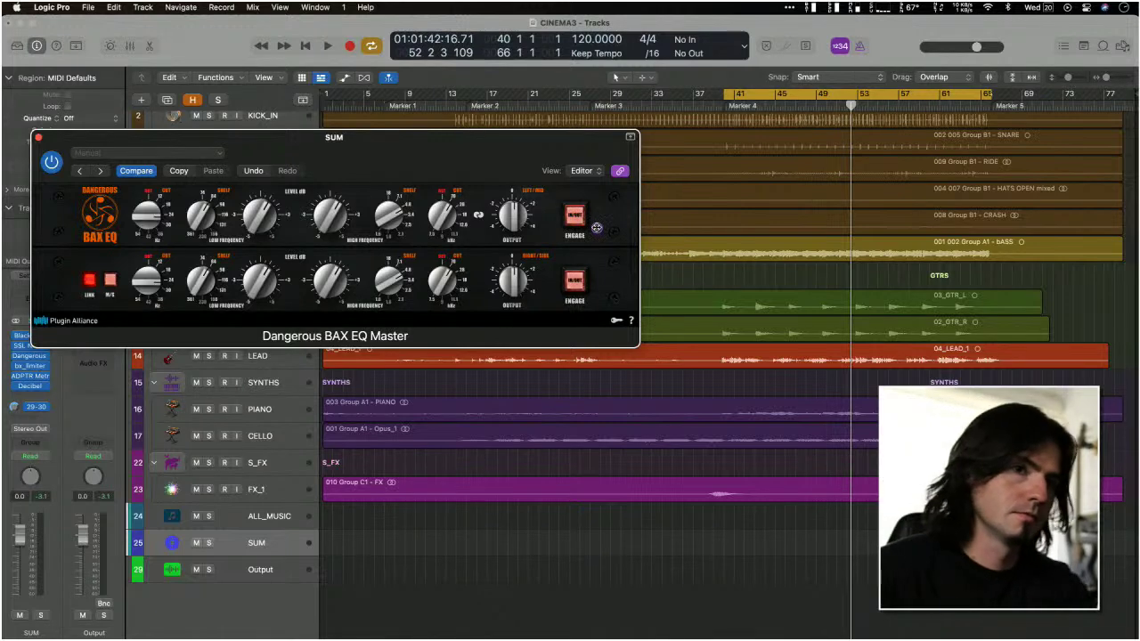
{"action": "key", "text": "space"}
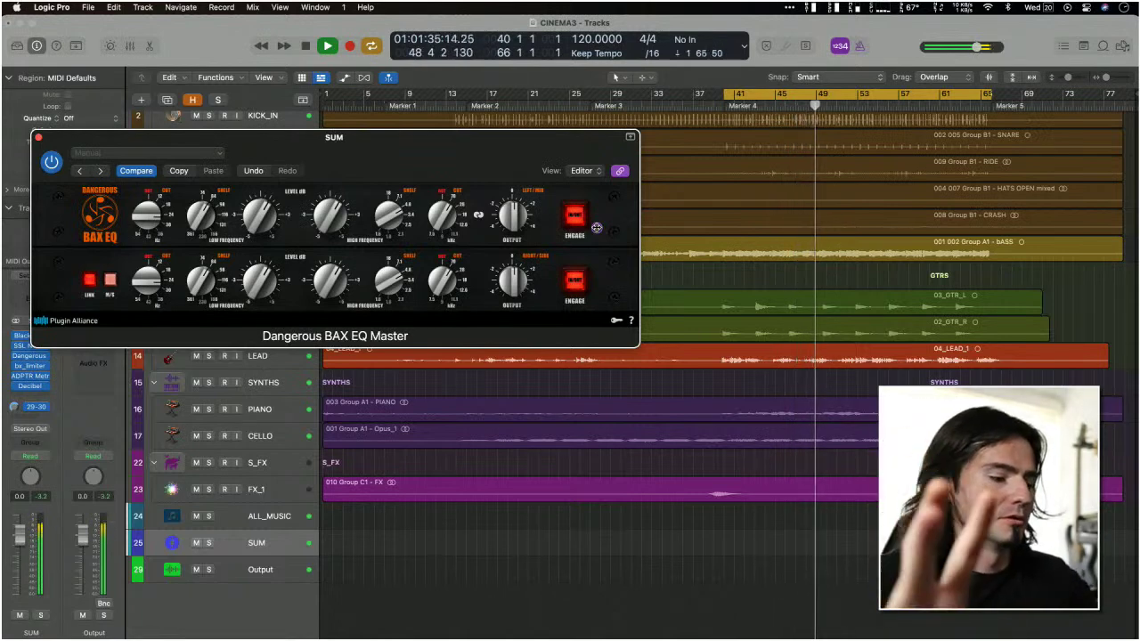
{"action": "left_click", "coordinate": [575, 217]}
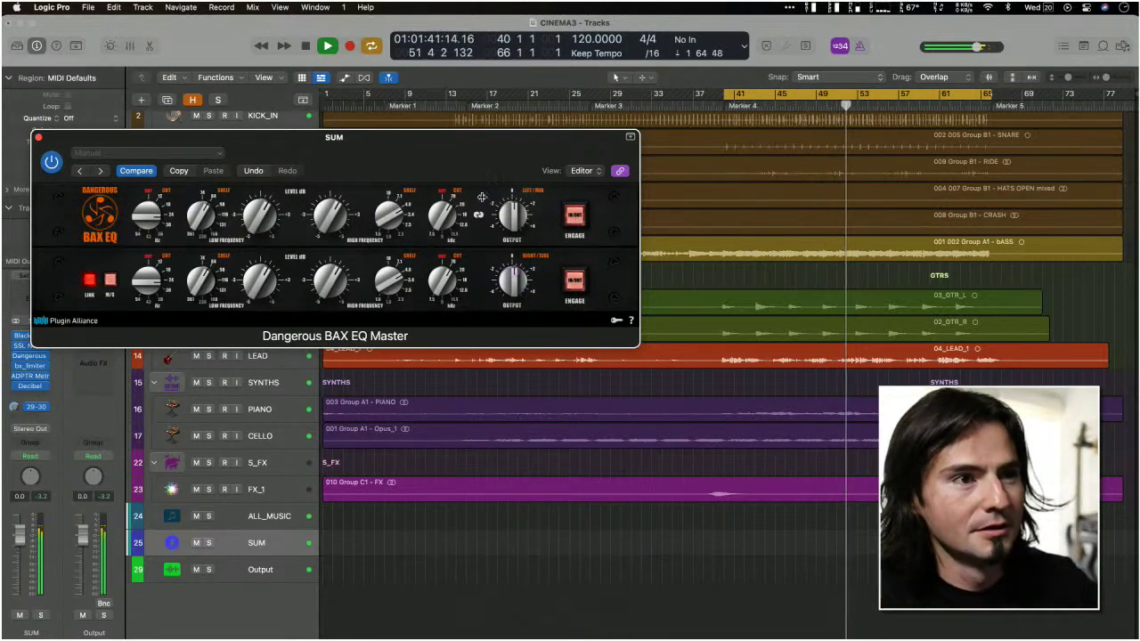
{"action": "key", "text": "space"}
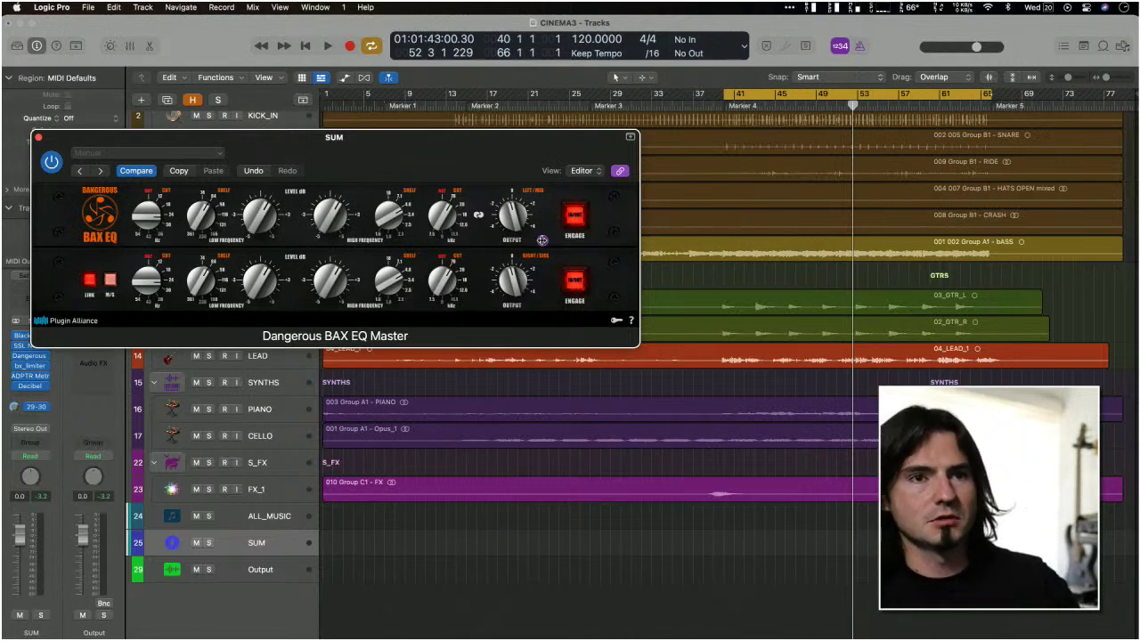
Step: Turn off cycling, return the playhead to bar 1, and close the BAX EQ window
{"action": "key", "text": "c"}
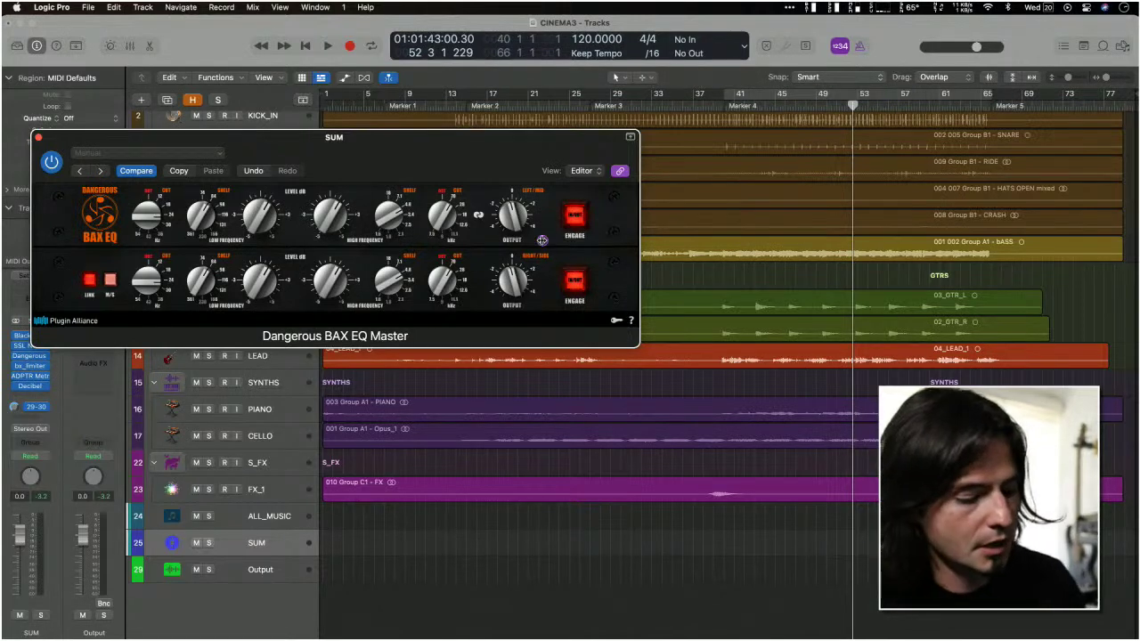
{"action": "key", "text": "Return"}
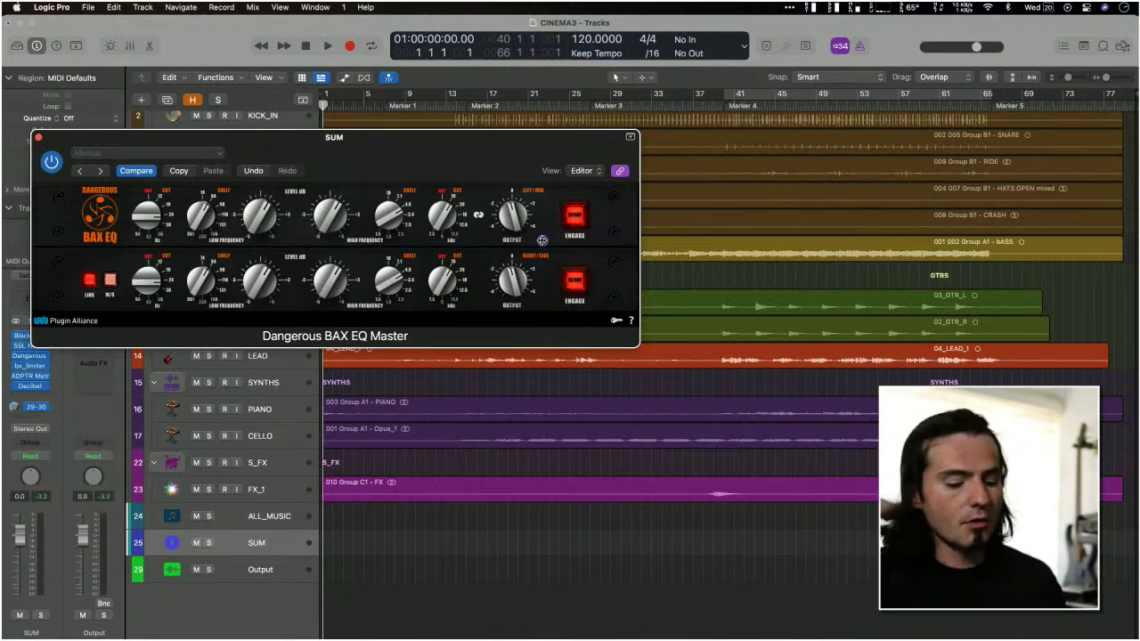
{"action": "key", "text": "super+w"}
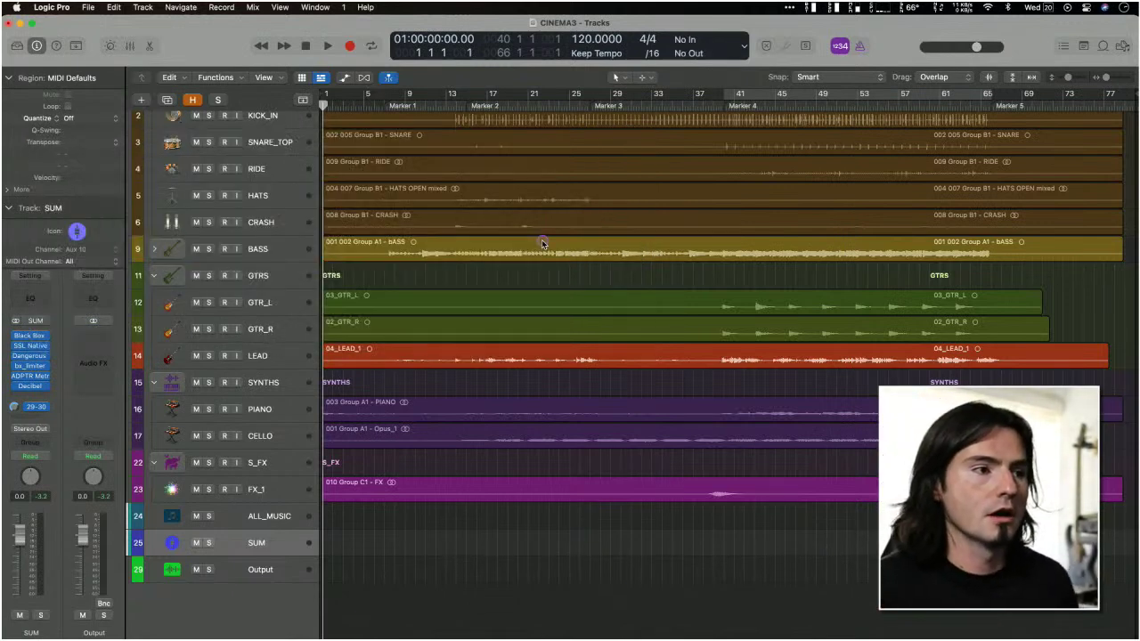
Step: Open ADPTR MetricAB on the SUM channel and move its window so the whole interface is in view
{"action": "left_click", "coordinate": [34, 372]}
{"action": "left_click", "coordinate": [26, 374]}
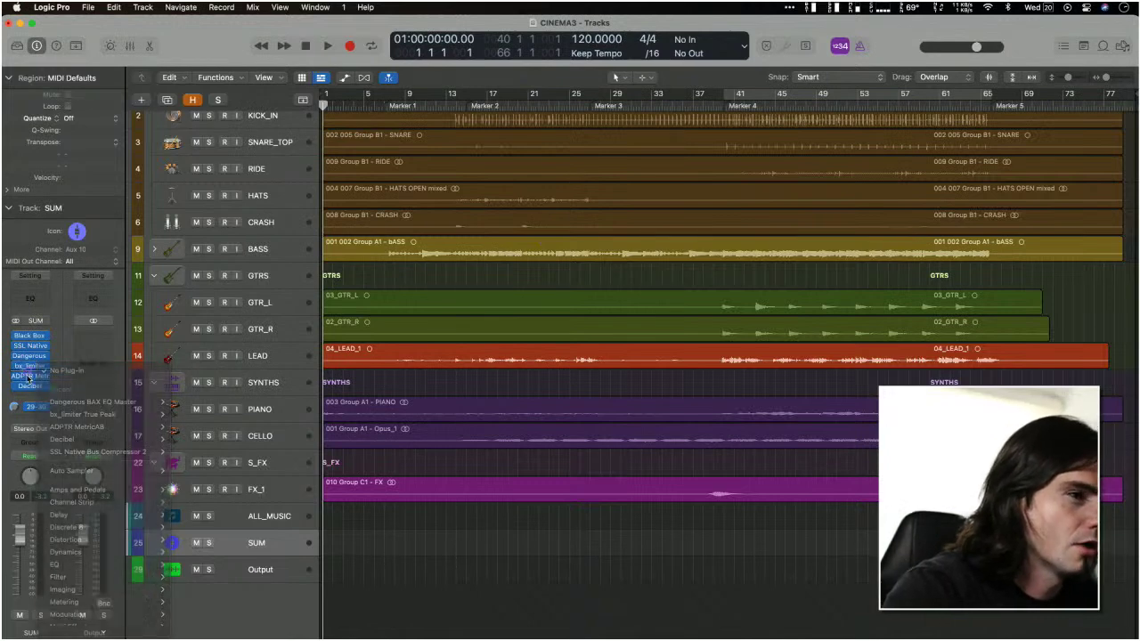
{"action": "left_click", "coordinate": [32, 379]}
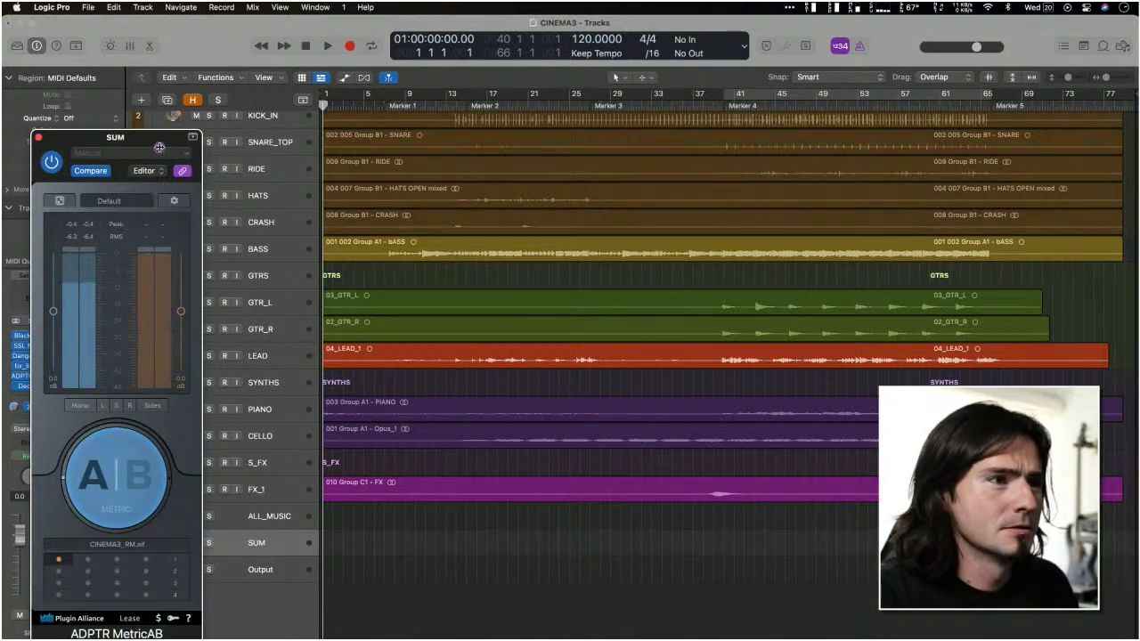
{"action": "left_click_drag", "start_coordinate": [156, 137], "coordinate": [189, 57]}
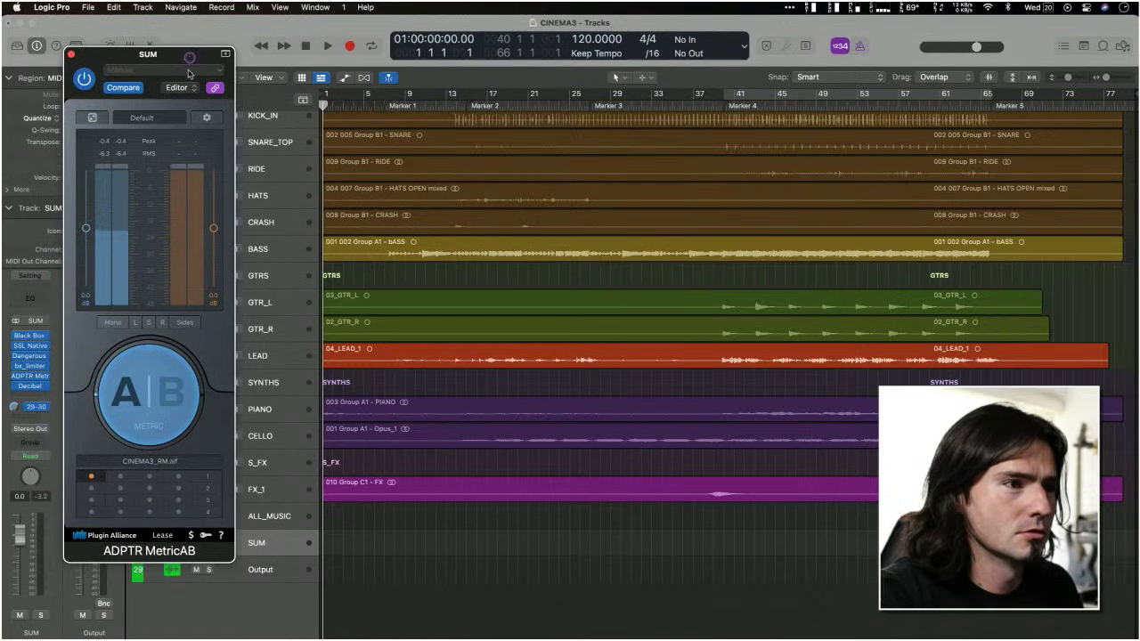
Step: Play the song from bar 1 and compare the mix (A) with the CINEMA3_RM.aif reference (B), ending on the mix
{"action": "left_click", "coordinate": [176, 402]}
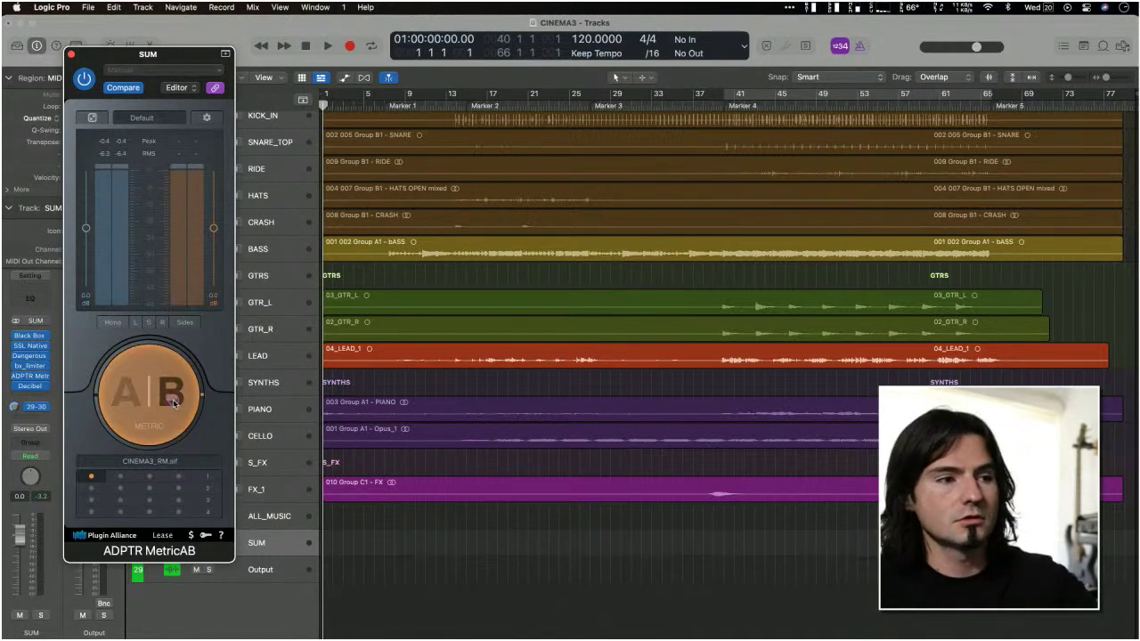
{"action": "left_click", "coordinate": [174, 403]}
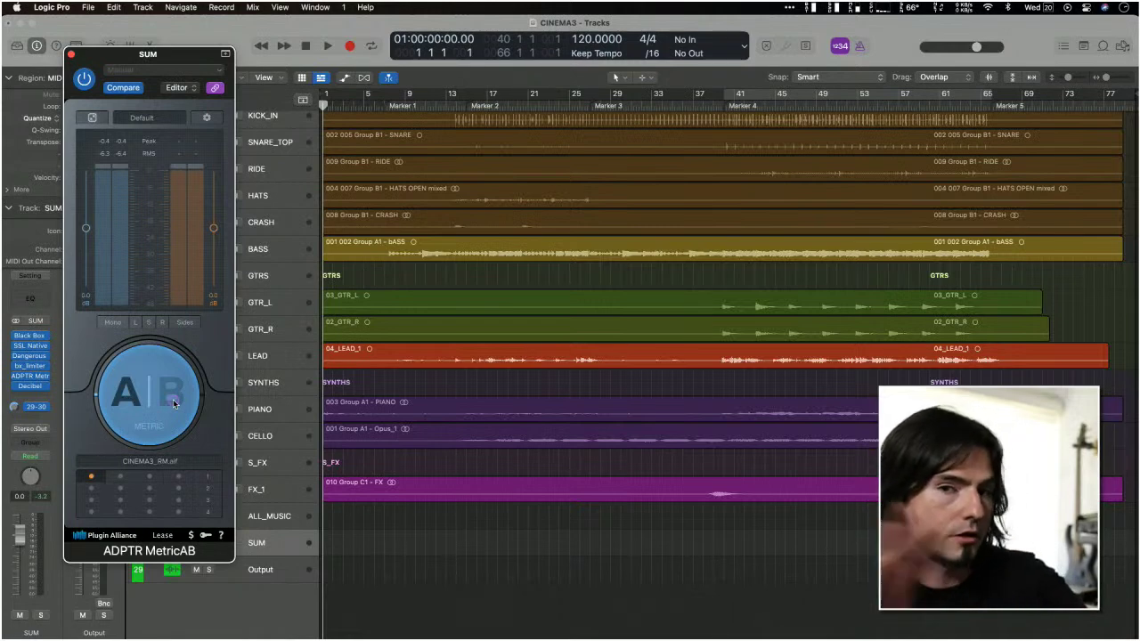
{"action": "key", "text": "space"}
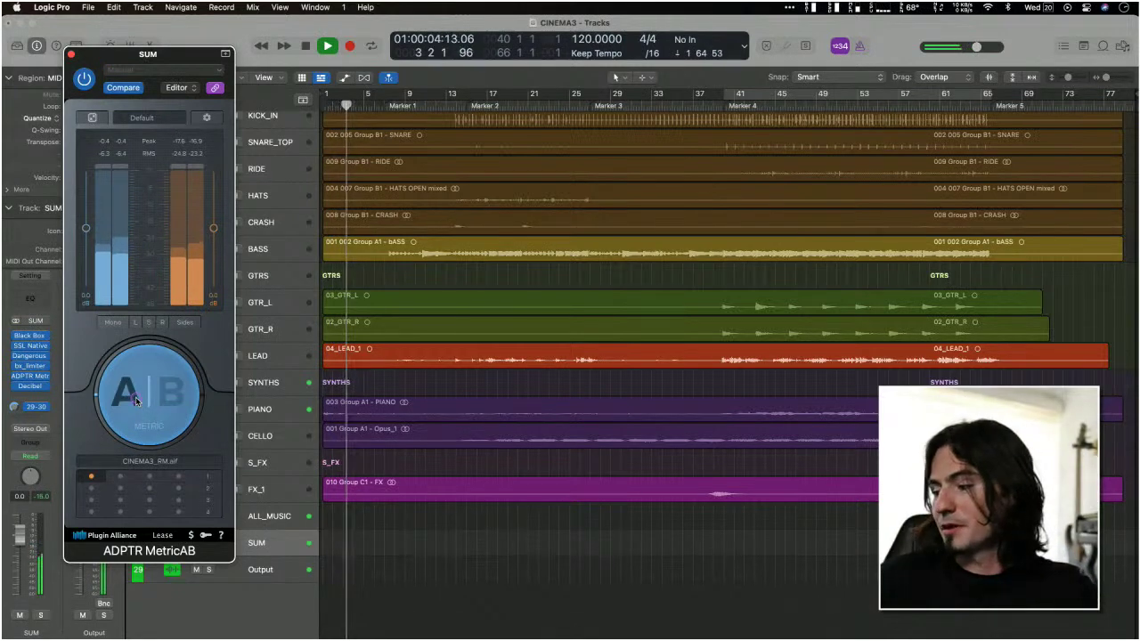
{"action": "left_click", "coordinate": [135, 399]}
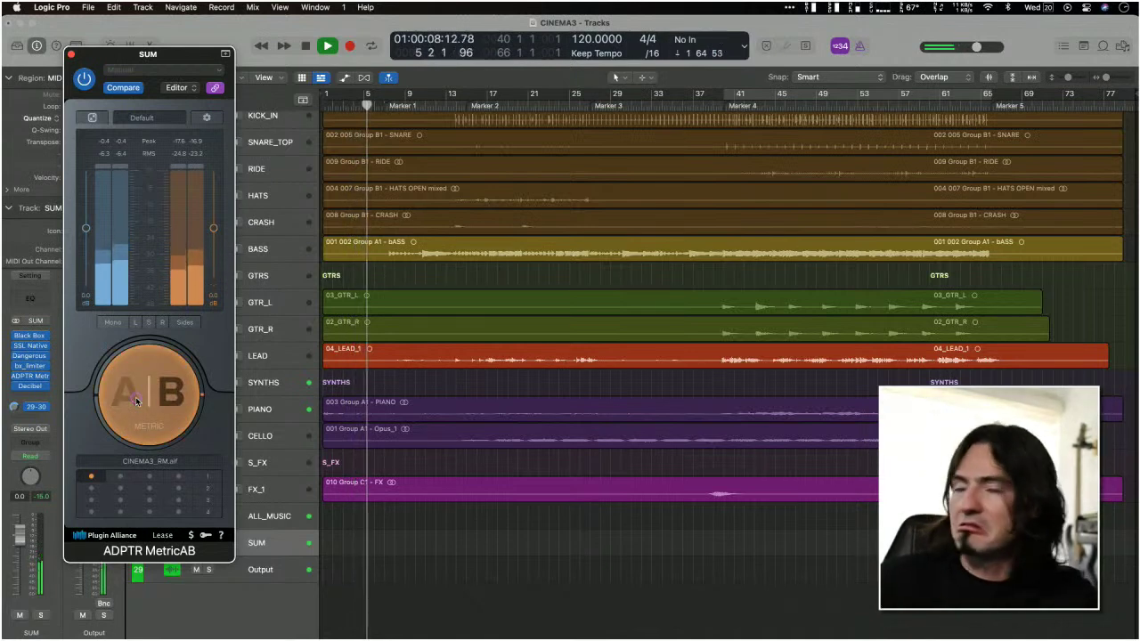
{"action": "left_click", "coordinate": [136, 399]}
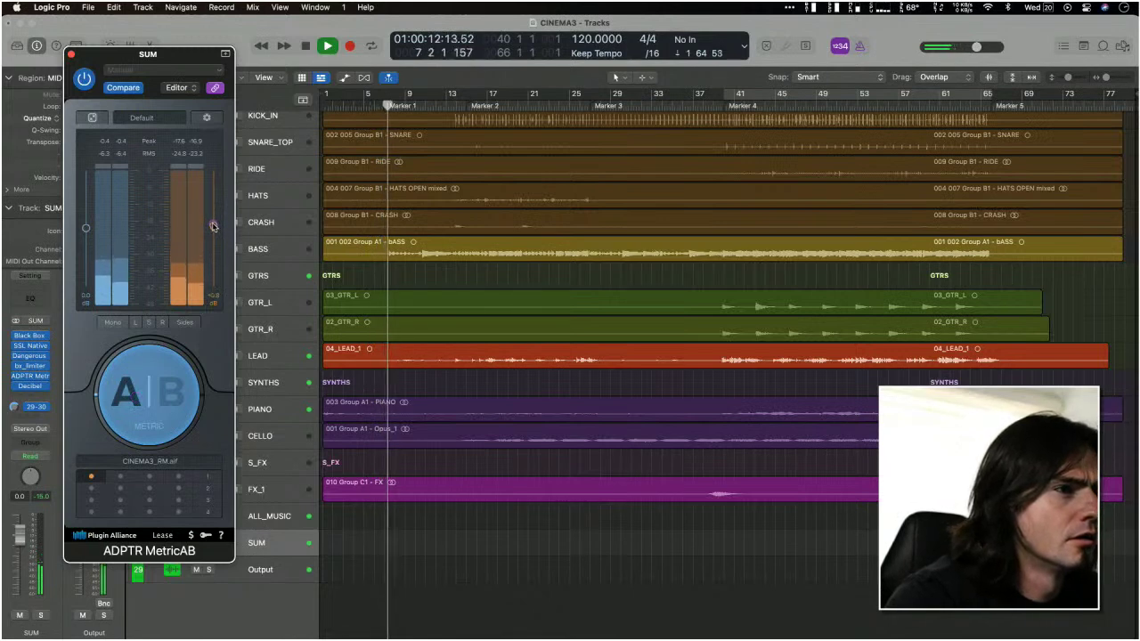
{"action": "left_click", "coordinate": [124, 398]}
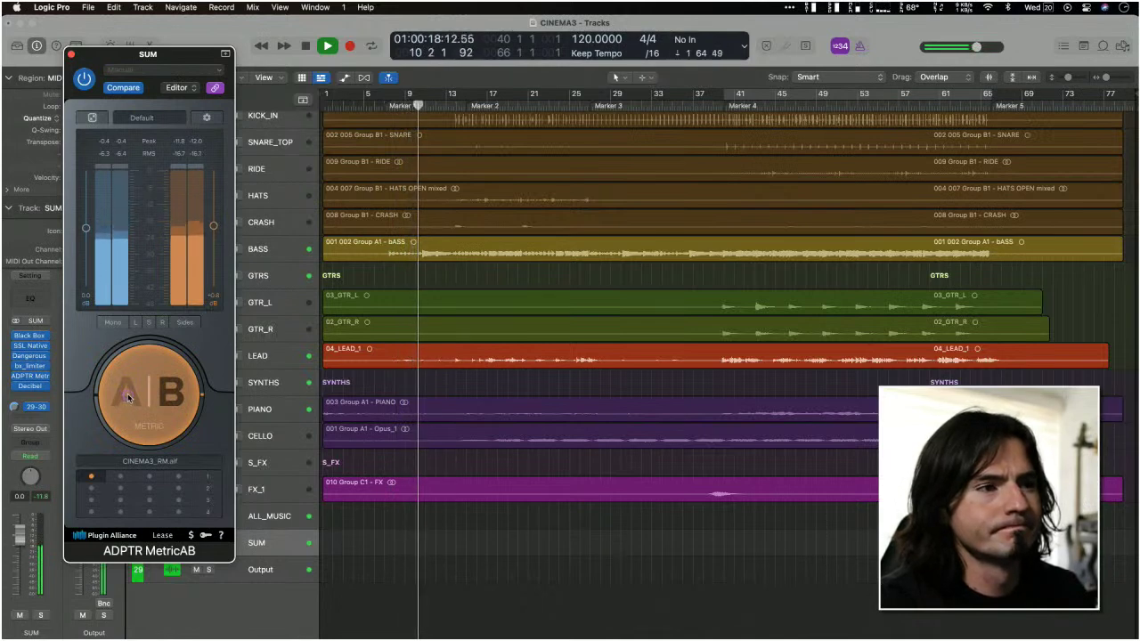
{"action": "left_click", "coordinate": [127, 399]}
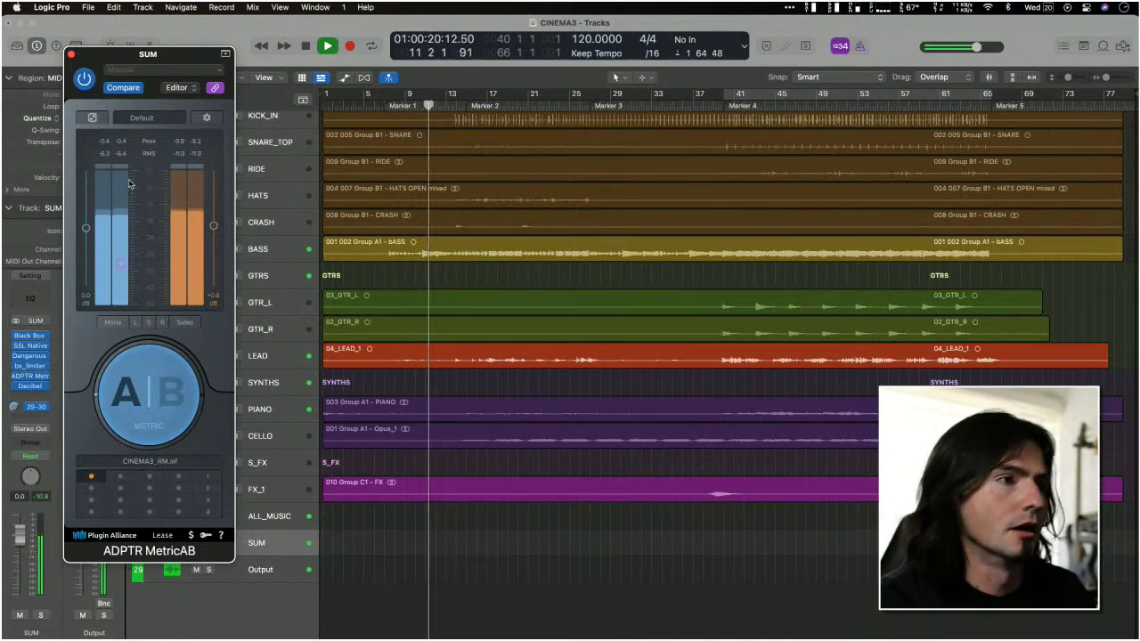
Step: Expand MetricAB, set the reference gain to -1.8 dB, and alternate between mix and reference during playback, ending on the mix
{"action": "left_click", "coordinate": [93, 117]}
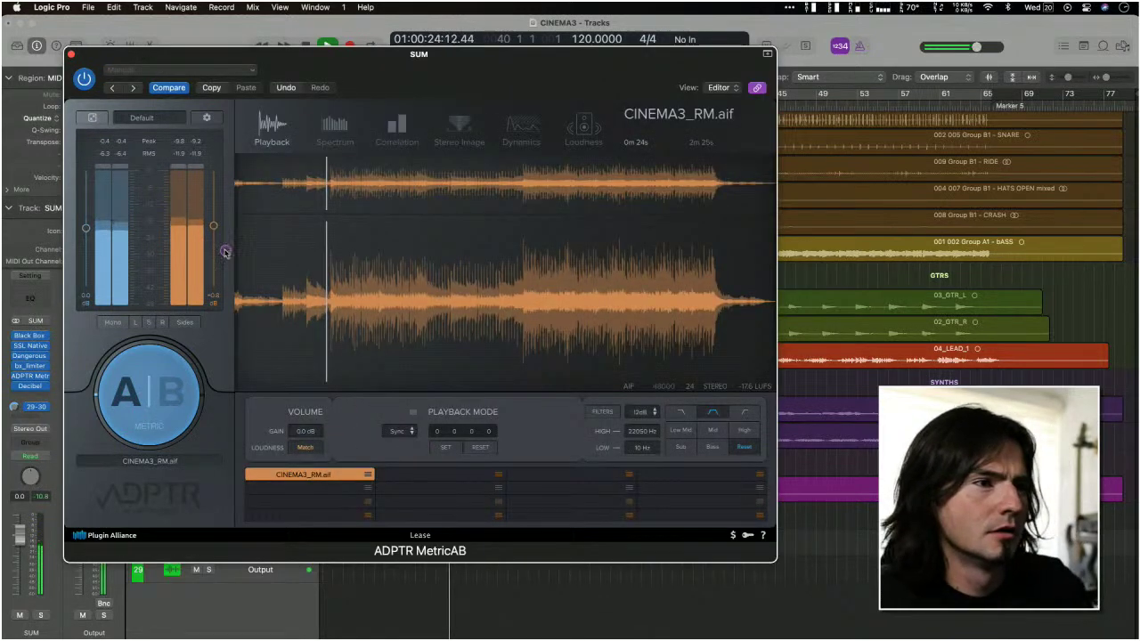
{"action": "left_click", "coordinate": [133, 397]}
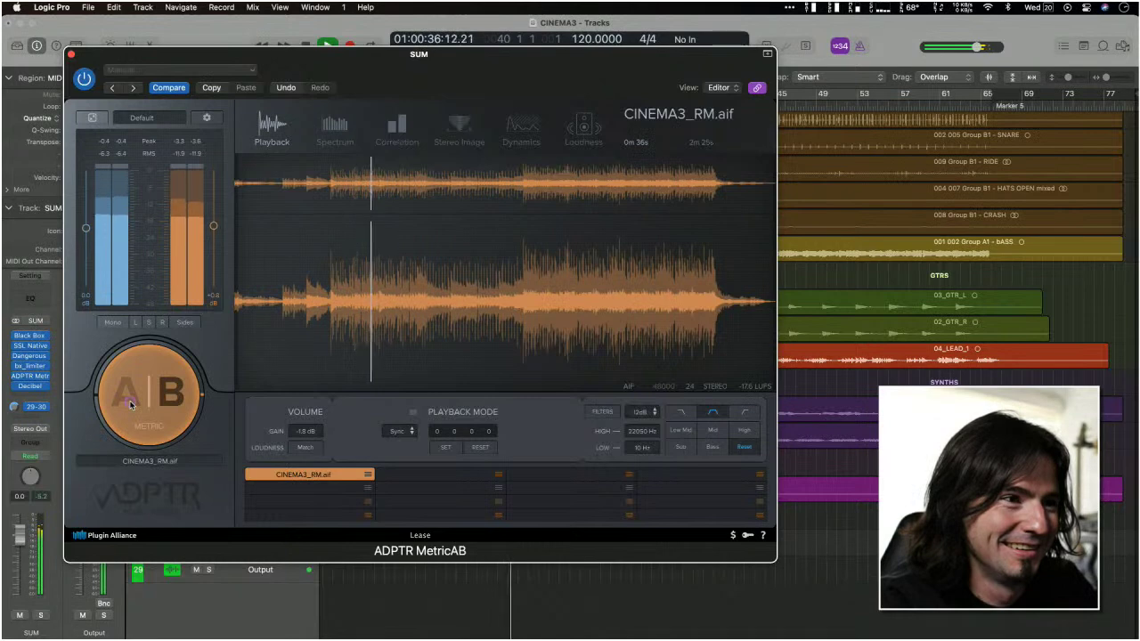
{"action": "left_click", "coordinate": [131, 404]}
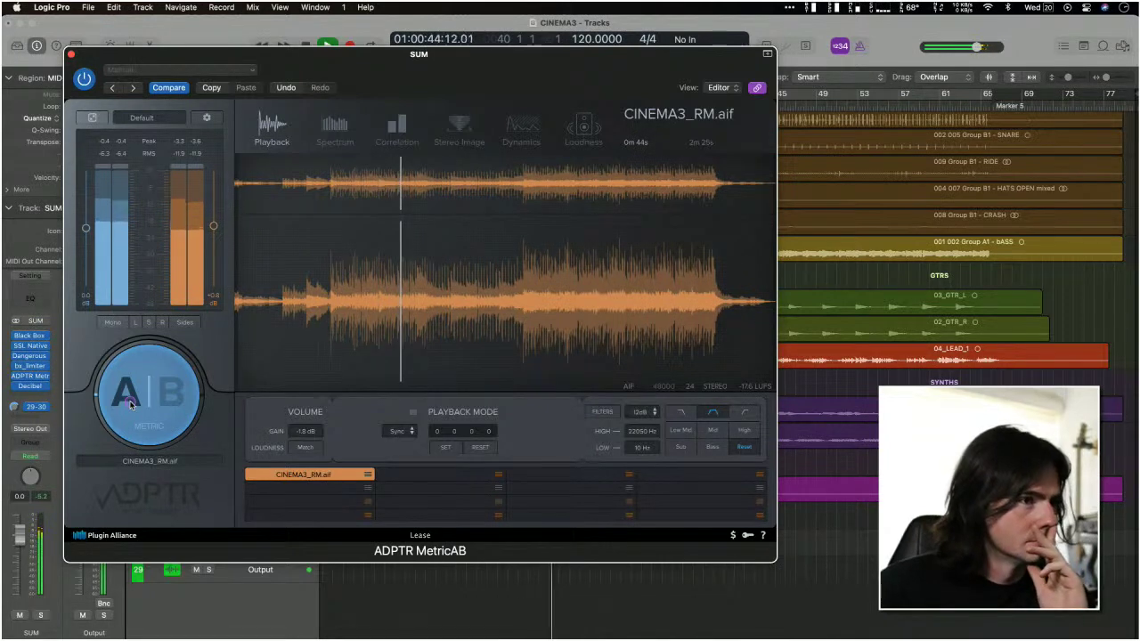
{"action": "left_click", "coordinate": [130, 404]}
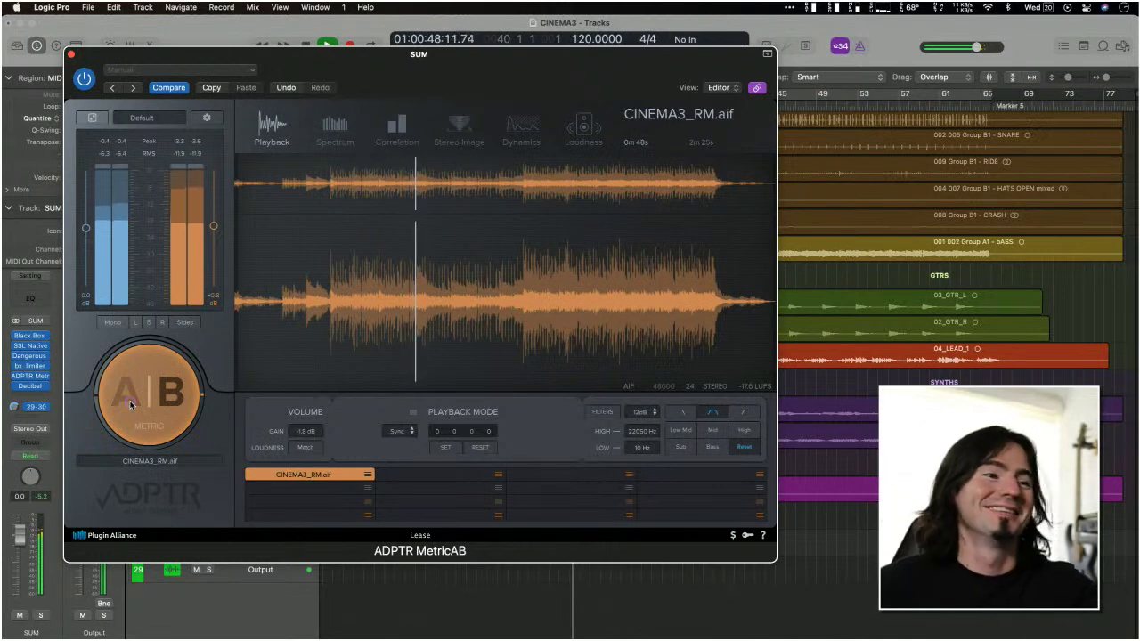
{"action": "left_click", "coordinate": [130, 404]}
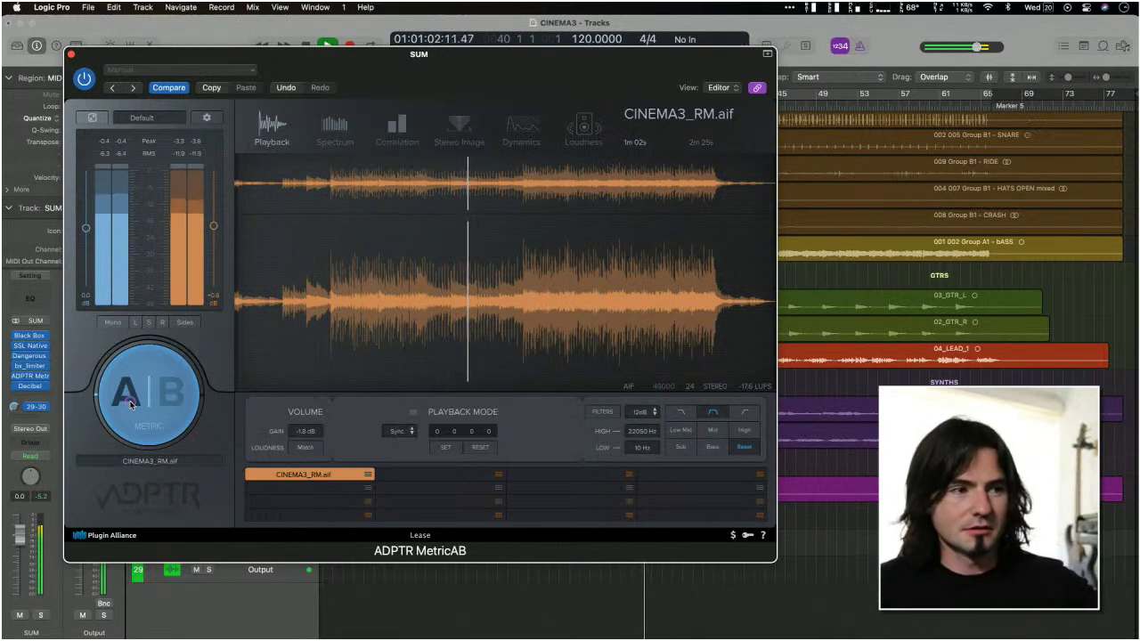
{"action": "left_click", "coordinate": [130, 404]}
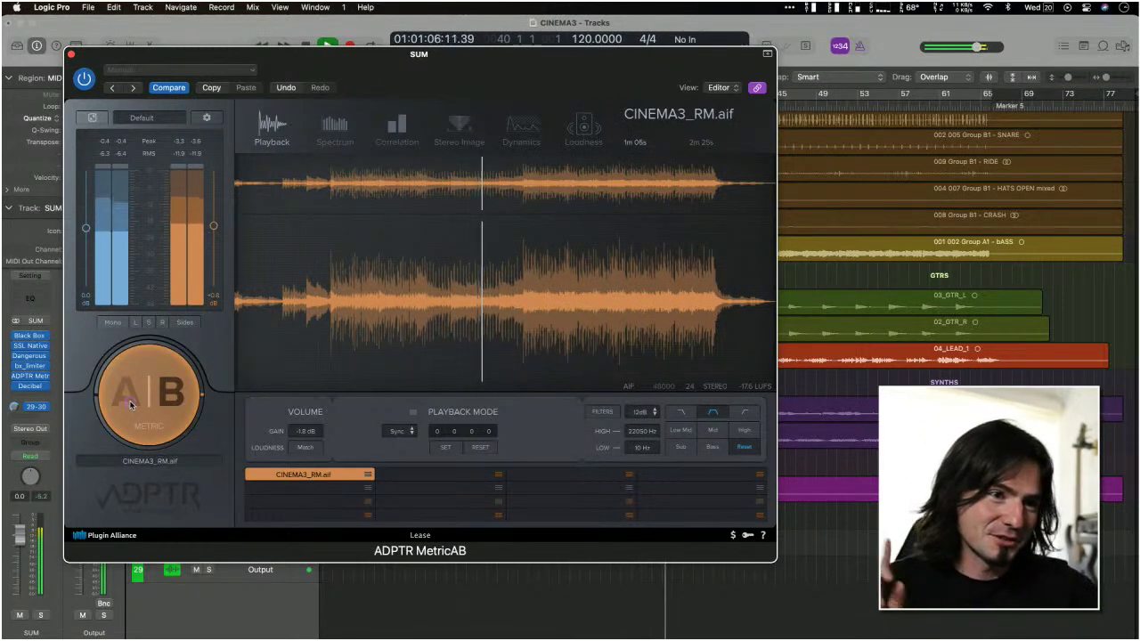
{"action": "left_click", "coordinate": [130, 405]}
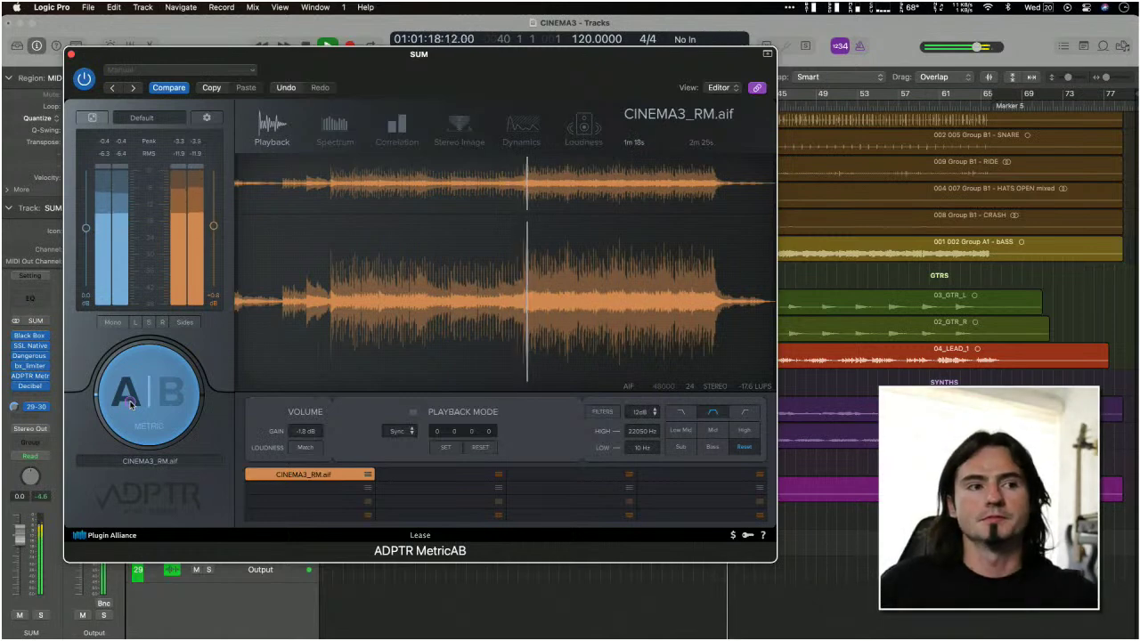
{"action": "left_click", "coordinate": [130, 404]}
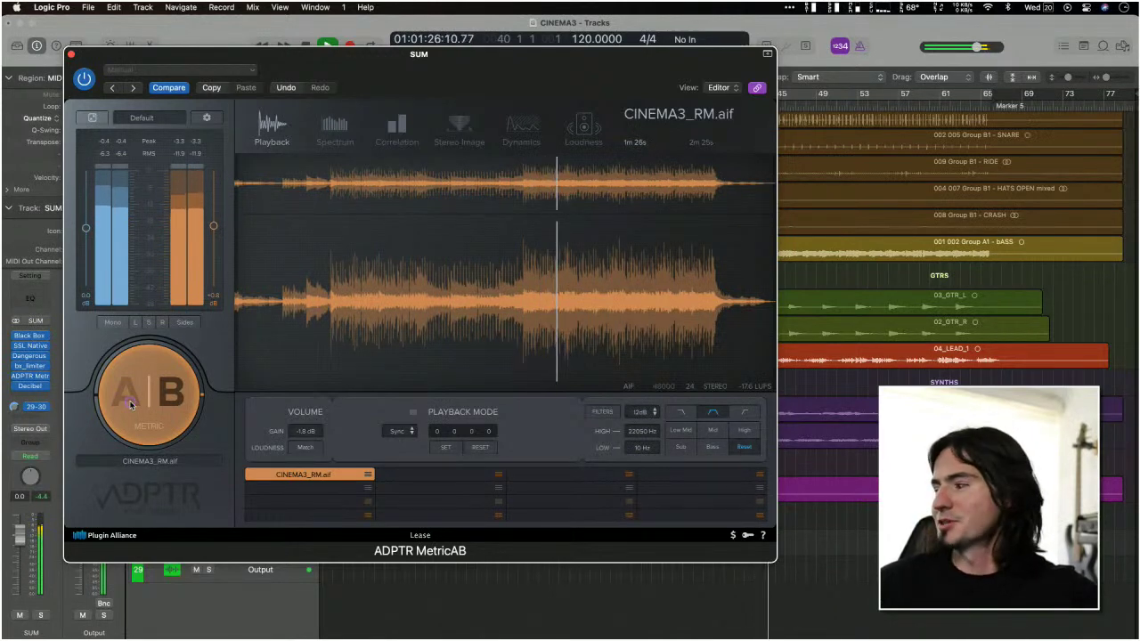
{"action": "left_click", "coordinate": [130, 404]}
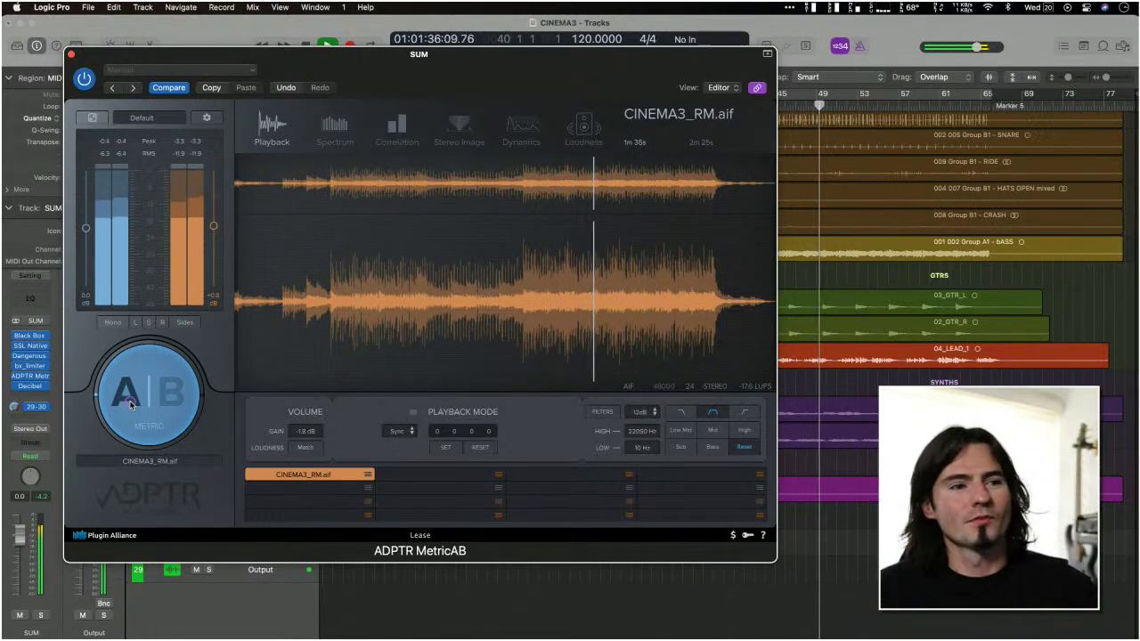
{"action": "left_click", "coordinate": [130, 403]}
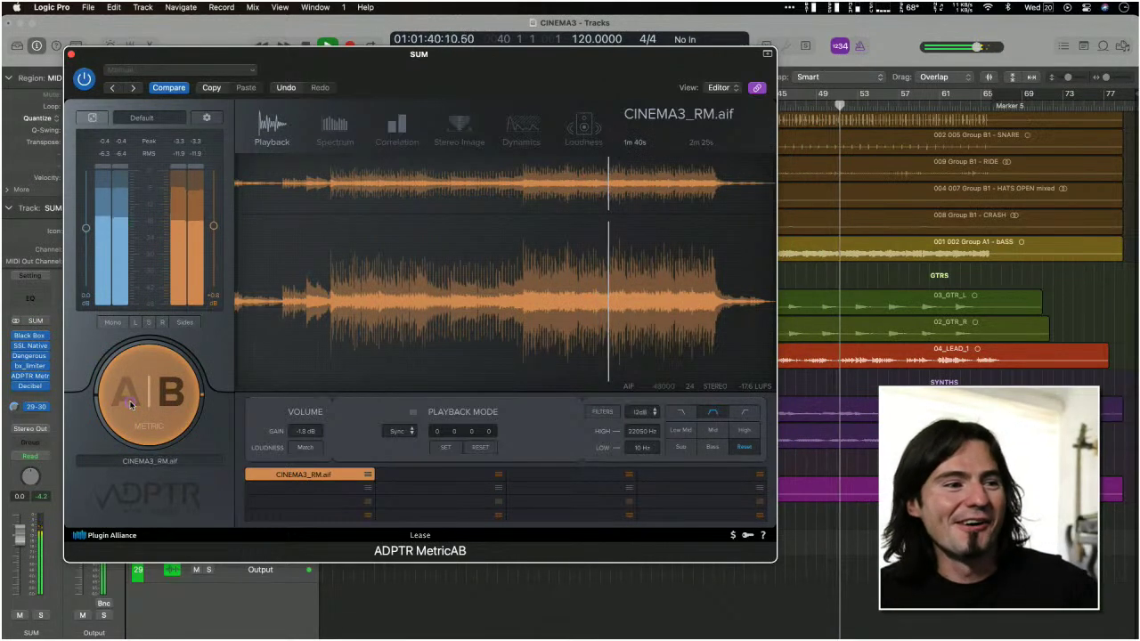
{"action": "left_click", "coordinate": [130, 403]}
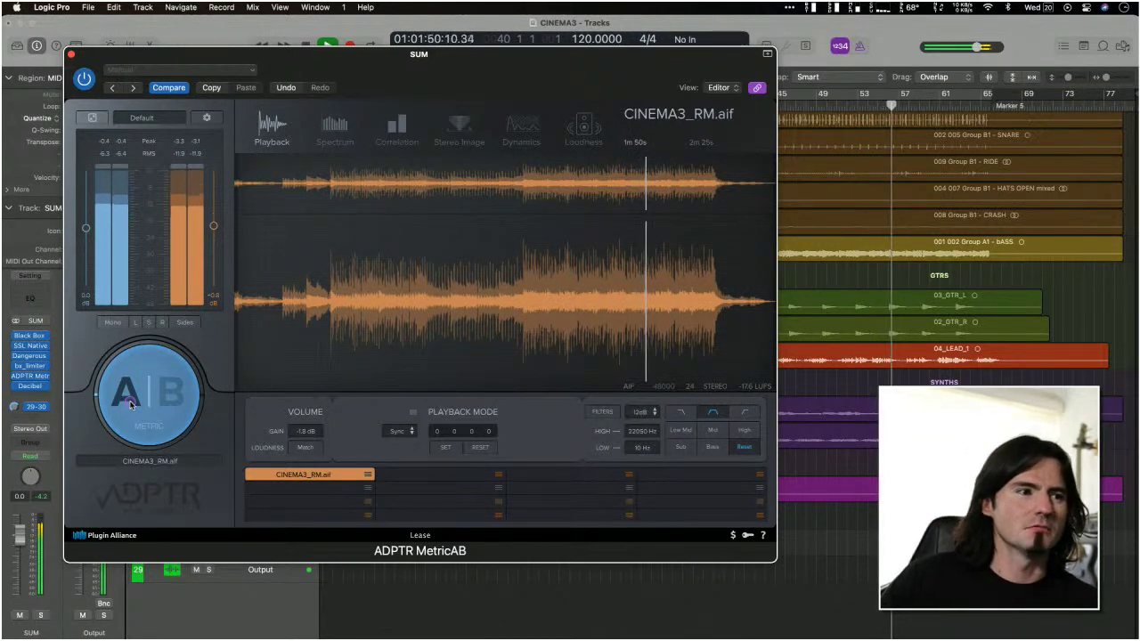
{"action": "left_click", "coordinate": [130, 405]}
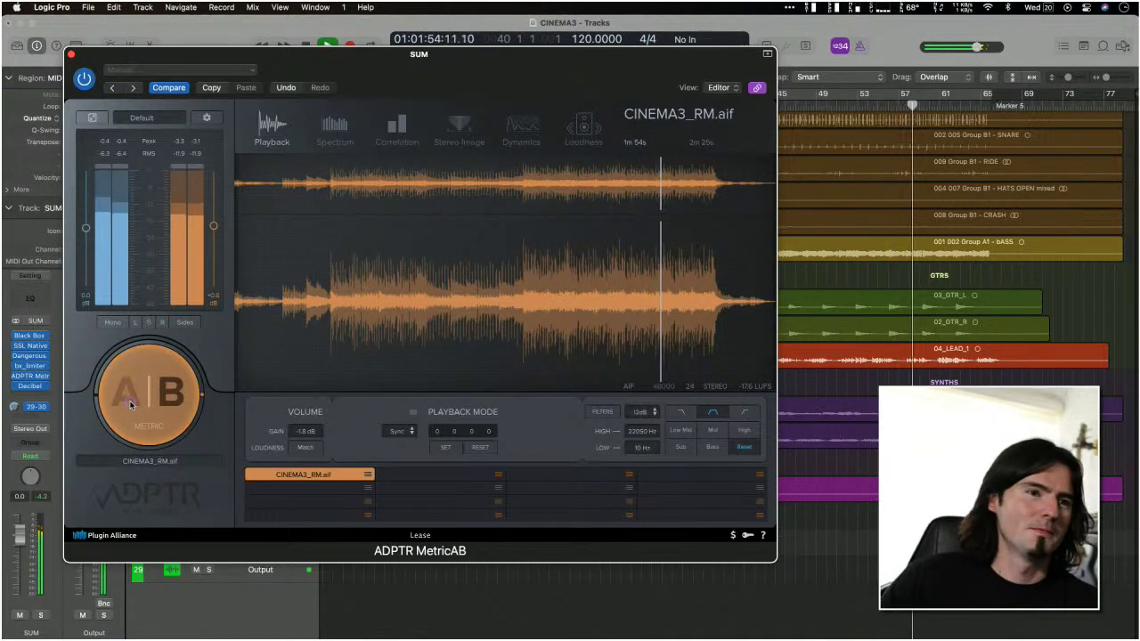
{"action": "left_click", "coordinate": [130, 404]}
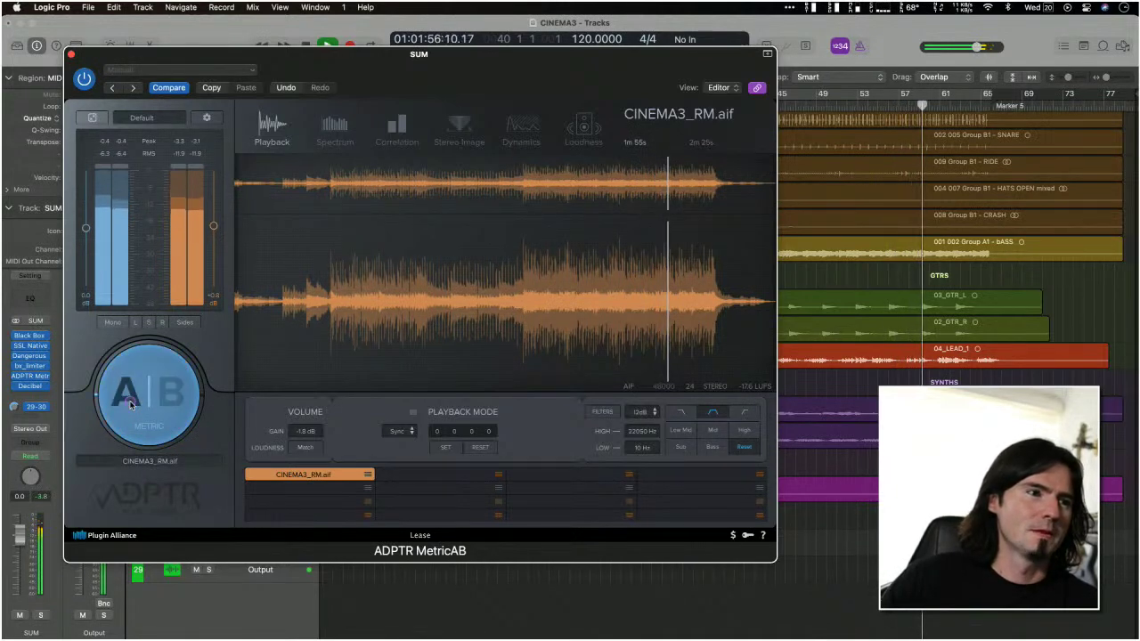